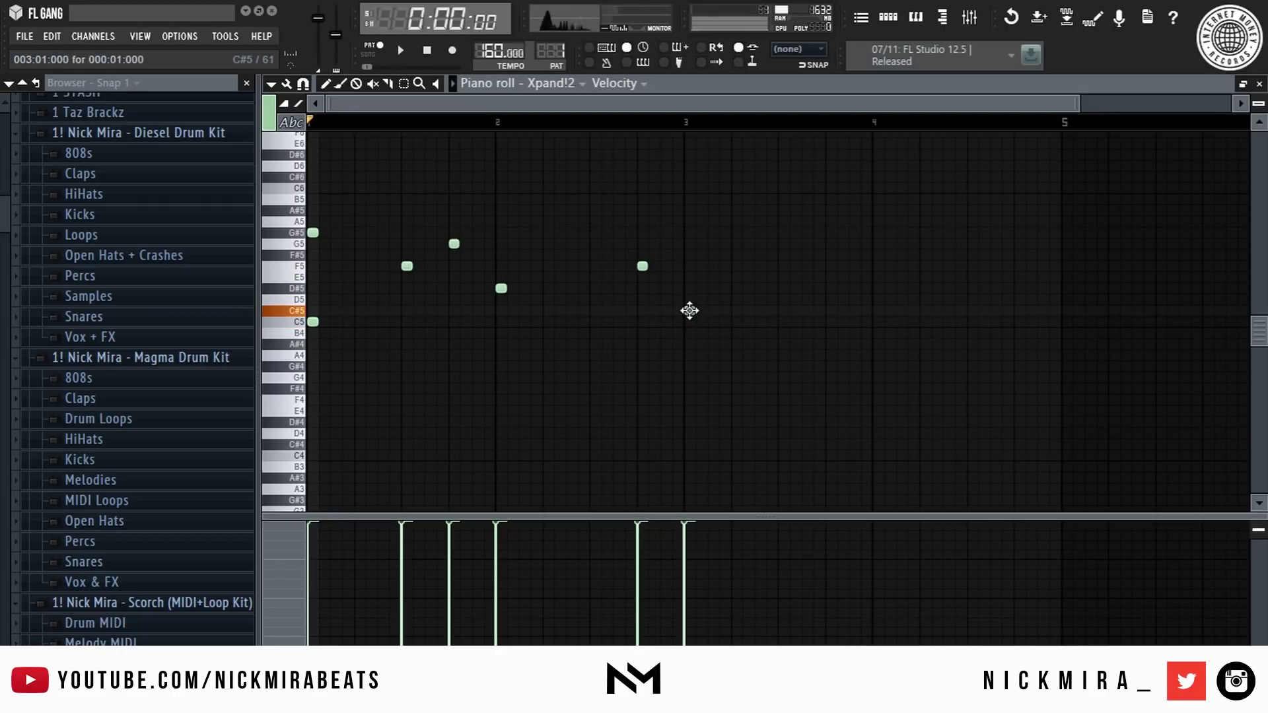
# - Place a C#5 note at the start of bar 3 and play the melody back
pyautogui.moveTo(689, 310); pyautogui.dragTo(689, 310)
pyautogui.press('space')
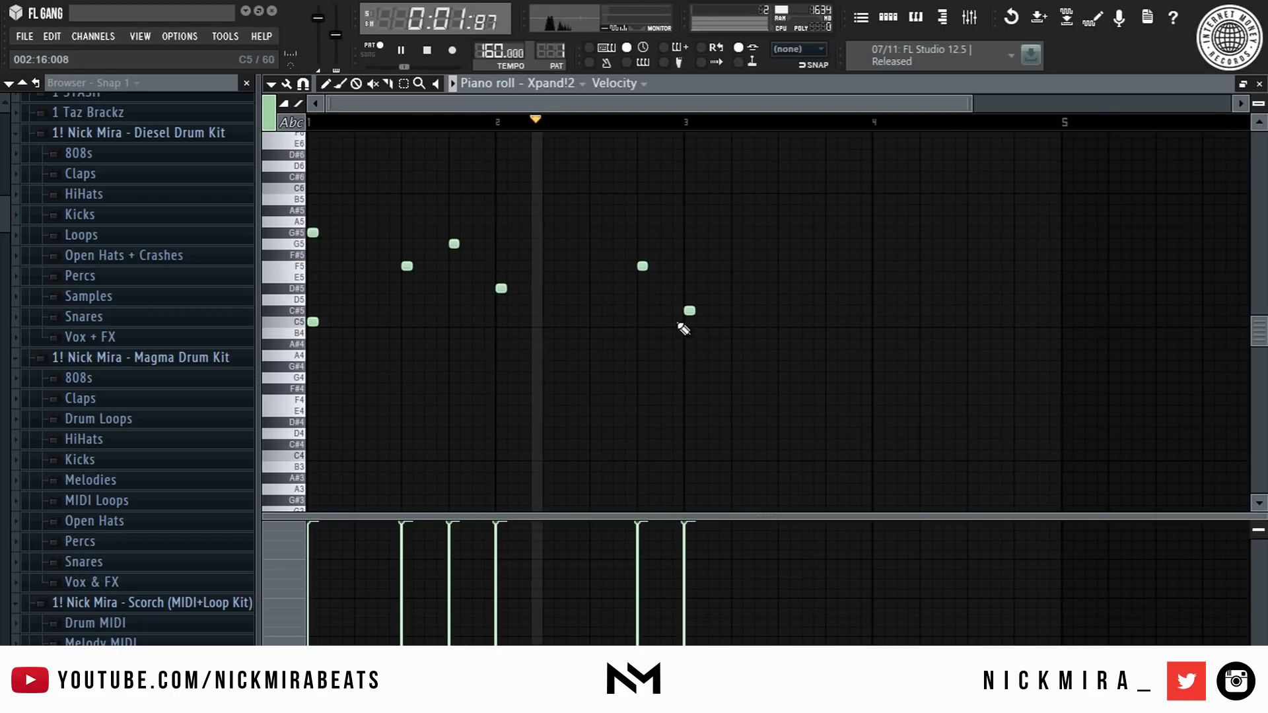
pyautogui.press('space')
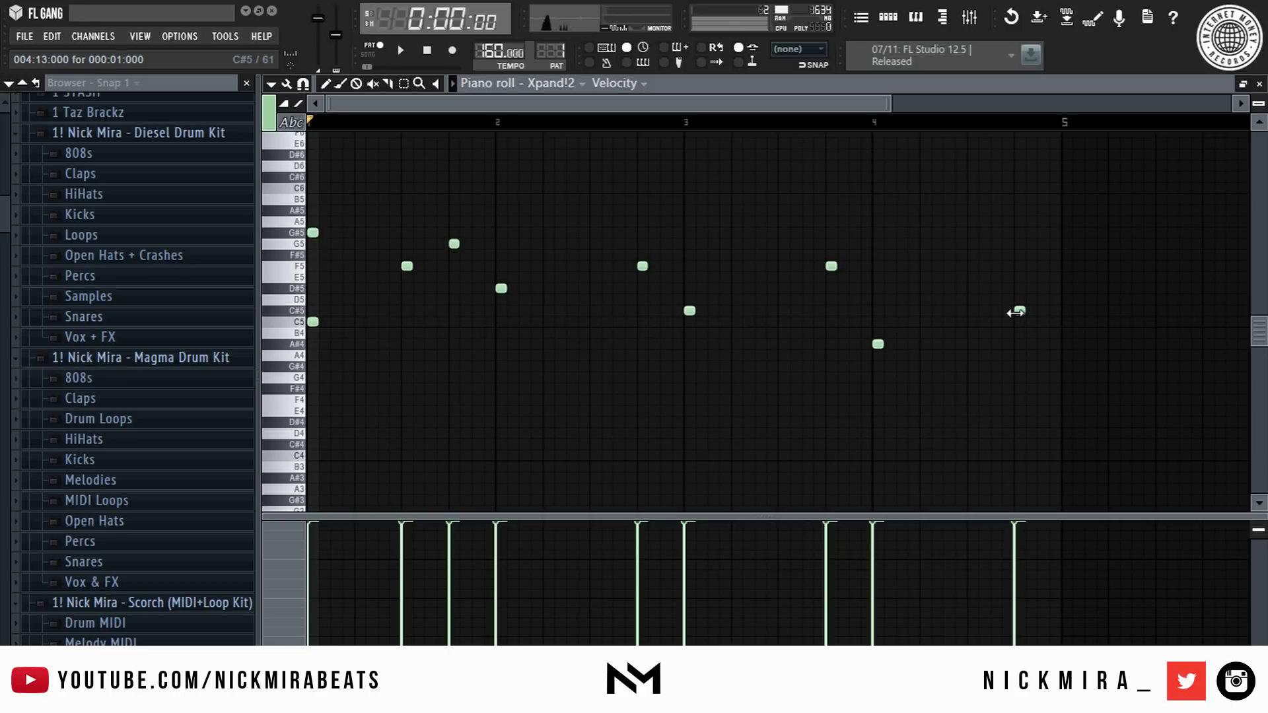
# - Apply quick legato so each melody note extends to the start of the next, and listen to the result
pyautogui.press('space')
pyautogui.hotkey('ctrl', 'l')
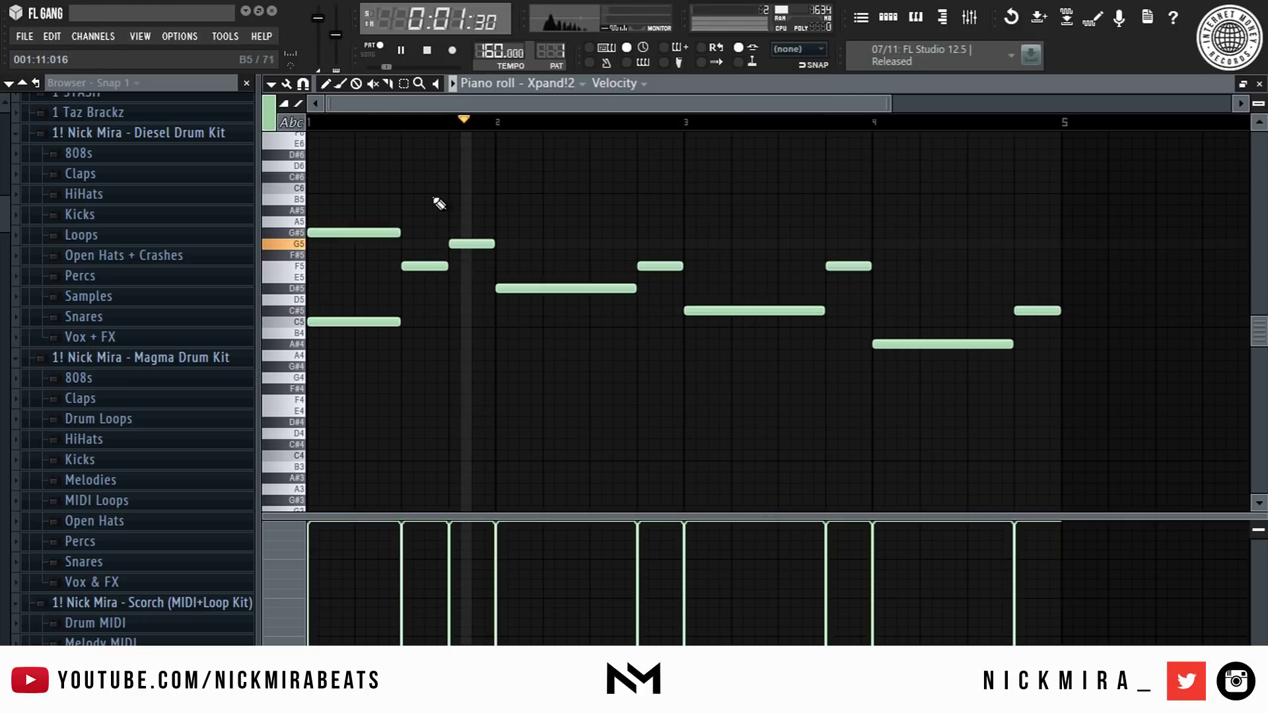
pyautogui.press('space')
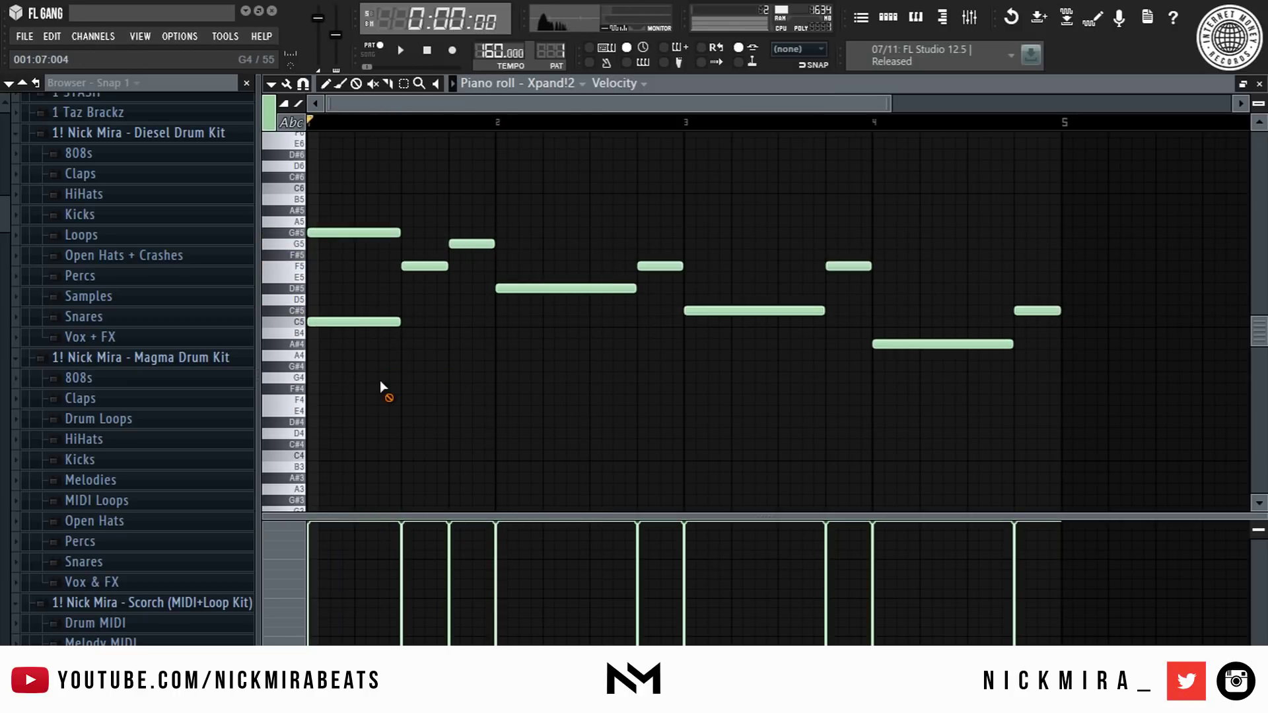
# - Add an F4 bass note at the start of bar 1 and stretch it to two bars during playback
pyautogui.click(316, 400)
pyautogui.press('space')
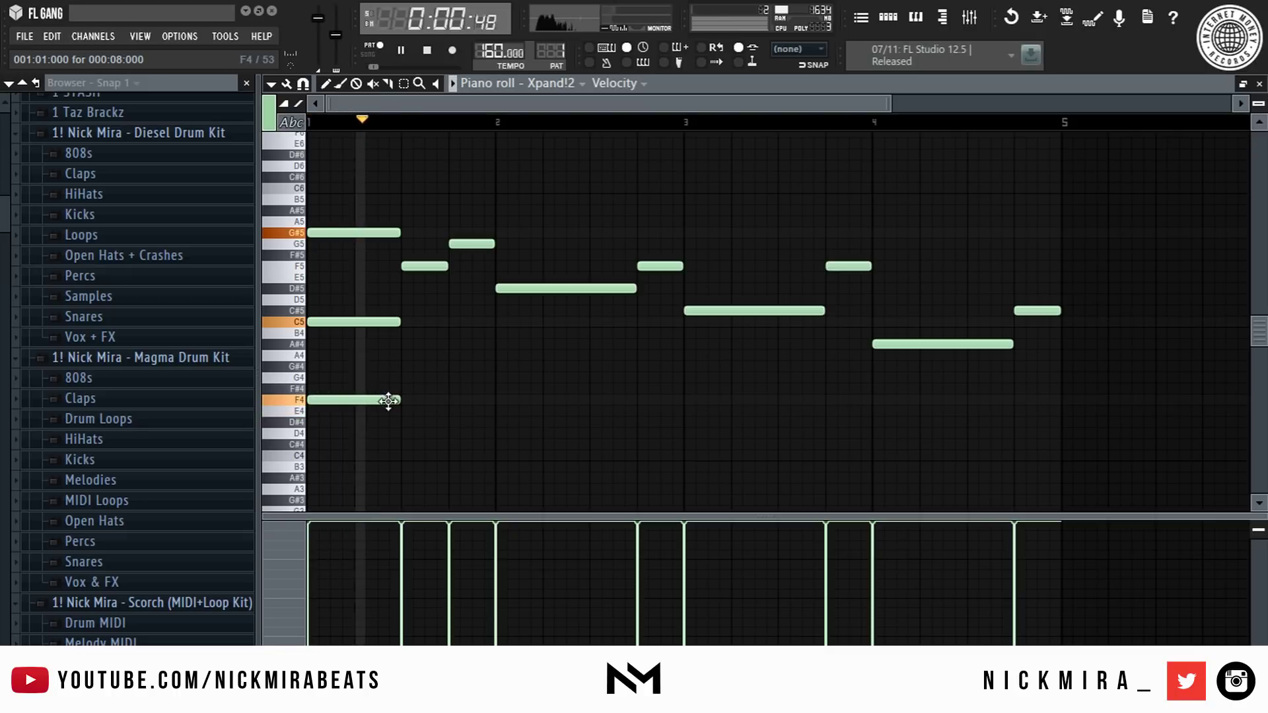
pyautogui.moveTo(394, 403); pyautogui.dragTo(682, 379)
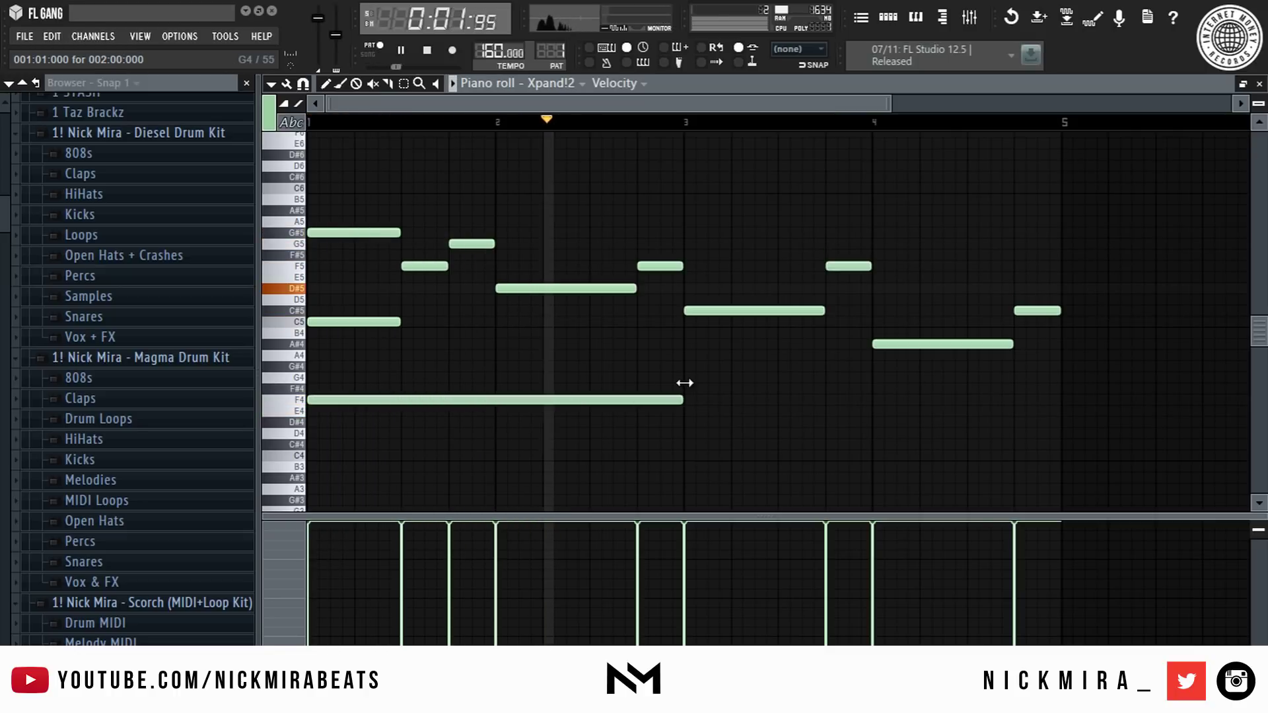
# - Add a second two-bar bass note at bar 3, trying D#4 and D4 before settling on C#4
pyautogui.click(691, 422)
pyautogui.press('space')
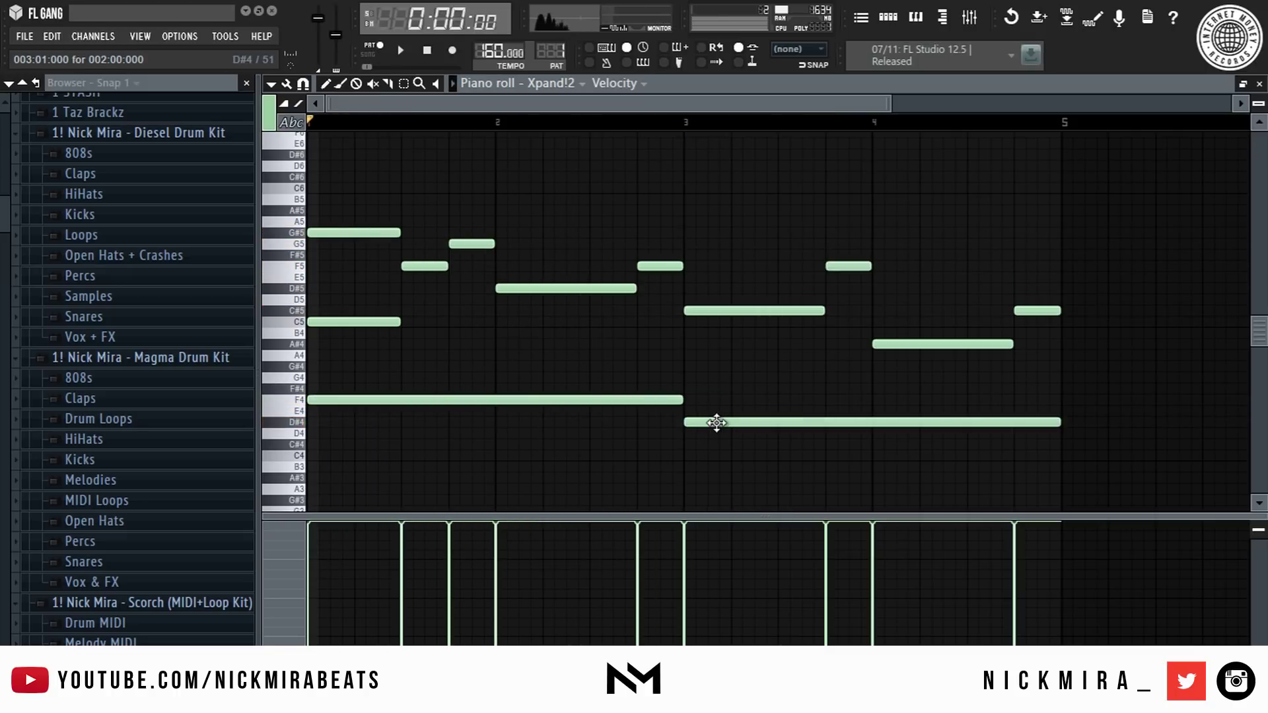
pyautogui.rightClick(700, 420)
pyautogui.click(696, 445)
pyautogui.rightClick(701, 445)
pyautogui.press('space')
pyautogui.click(685, 435)
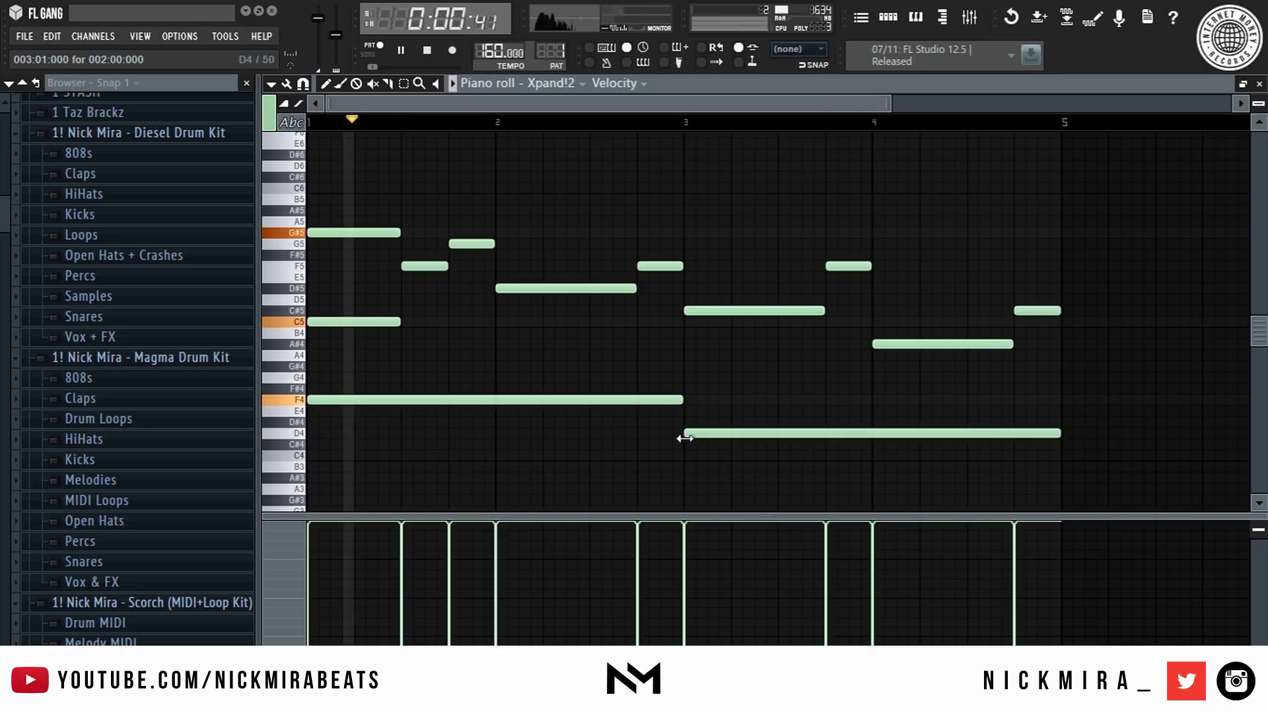
pyautogui.keyDown('ctrl'); pyautogui.click(693, 436); pyautogui.keyUp('ctrl')
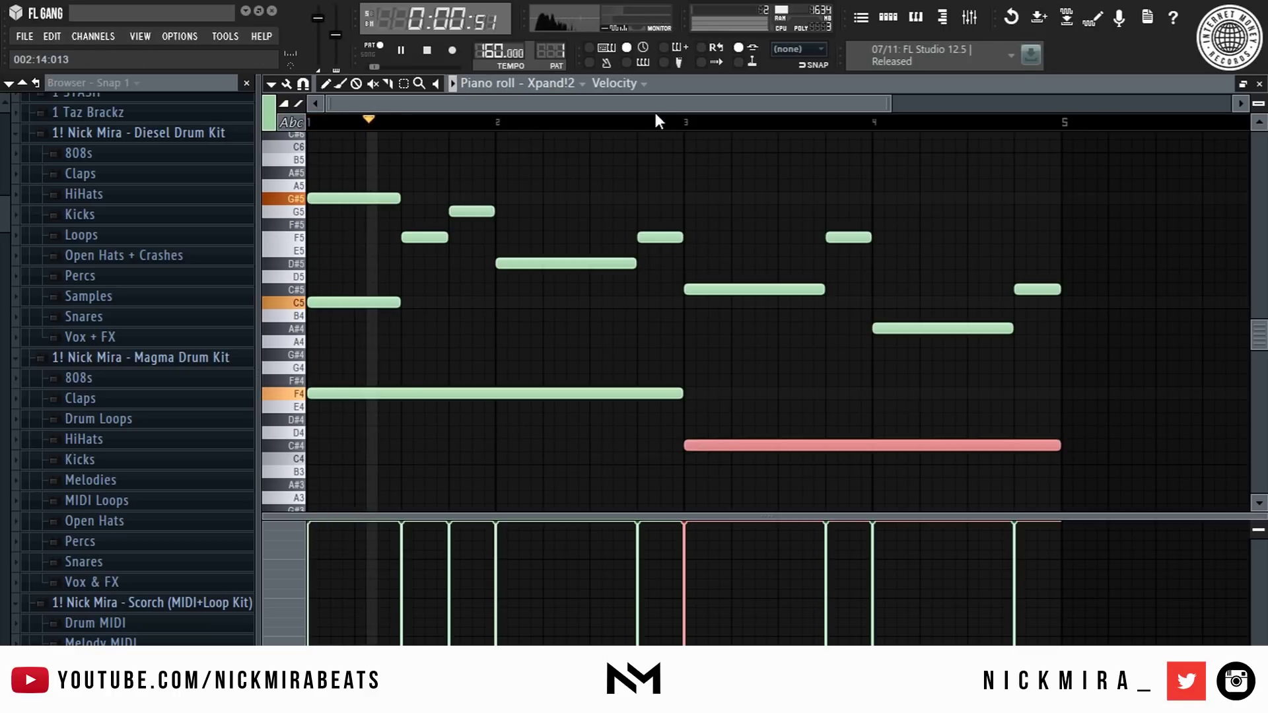
pyautogui.click(694, 160)
# - Add a two-bar G#4 note at the start of bar 3 above the C#4 bass note and restart playback
pyautogui.scroll(-3, 546, 274)
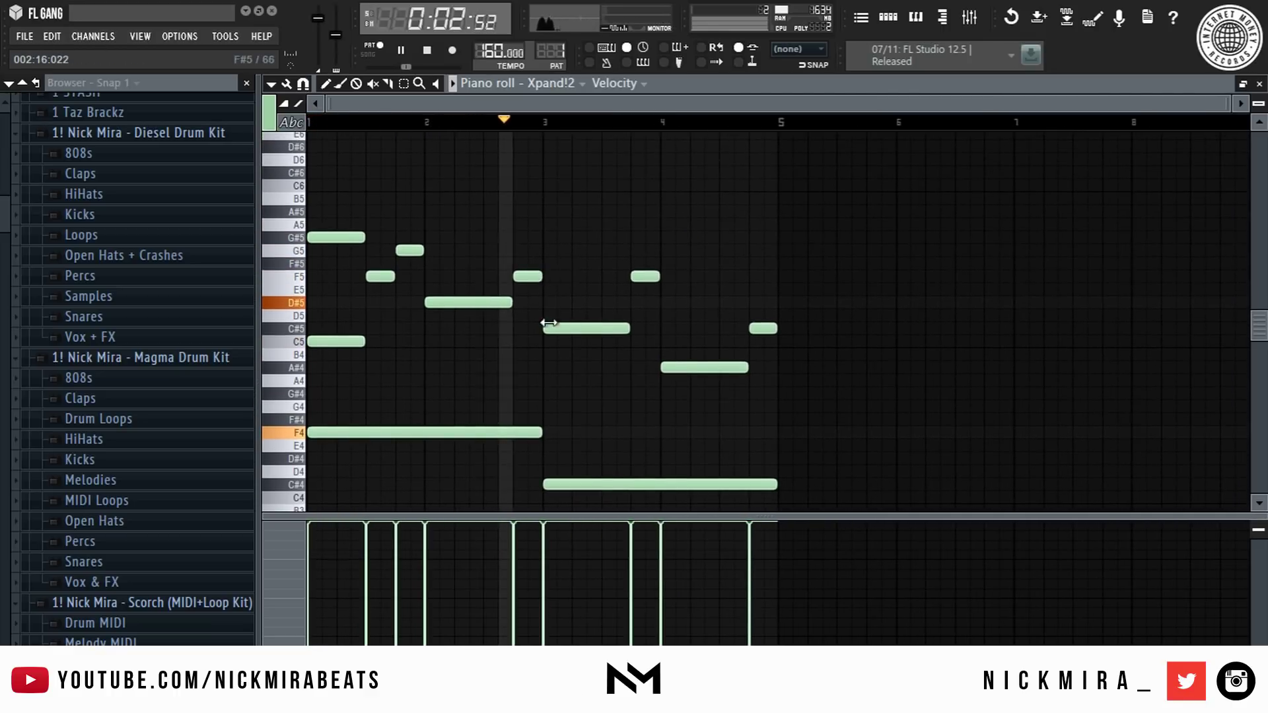
pyautogui.press('space')
pyautogui.click(554, 357)
pyautogui.press('space')
# - Add a C6 note starting on beat 2 of bar 2 and extend it to beat 3 of bar 4
pyautogui.scroll(1, 550, 206)
pyautogui.click(473, 183)
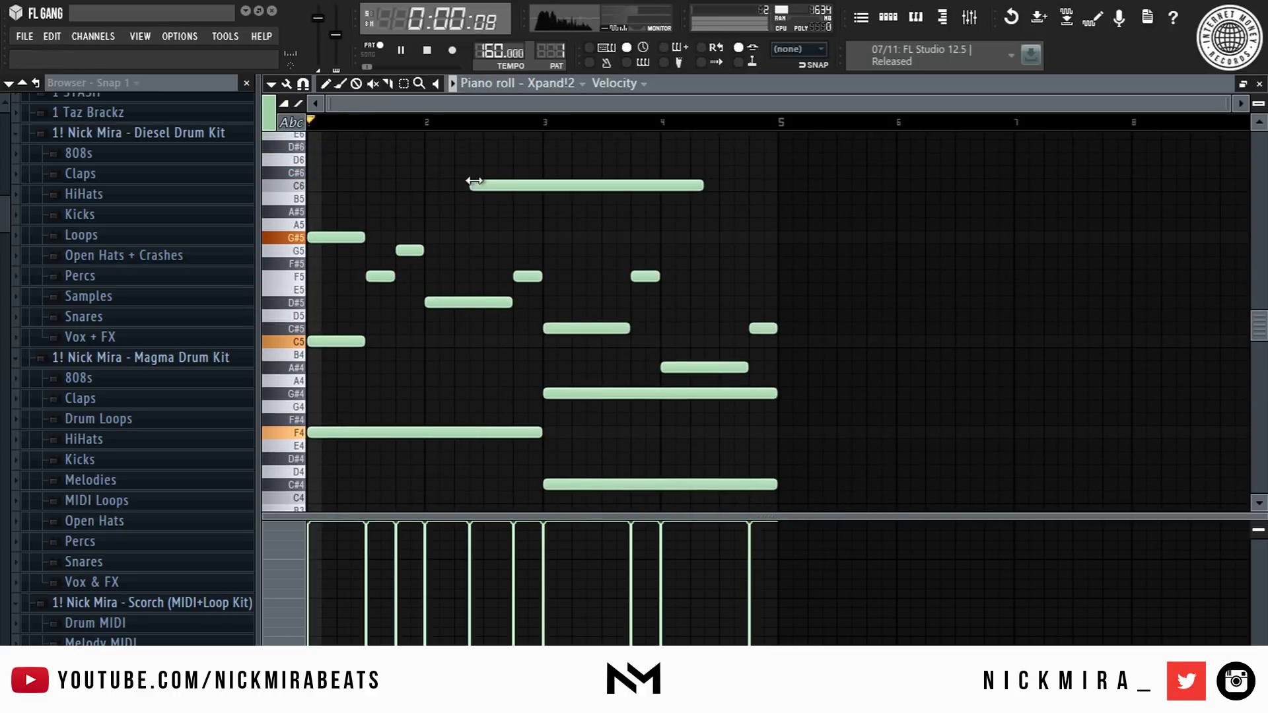
pyautogui.moveTo(527, 185); pyautogui.dragTo(512, 183)
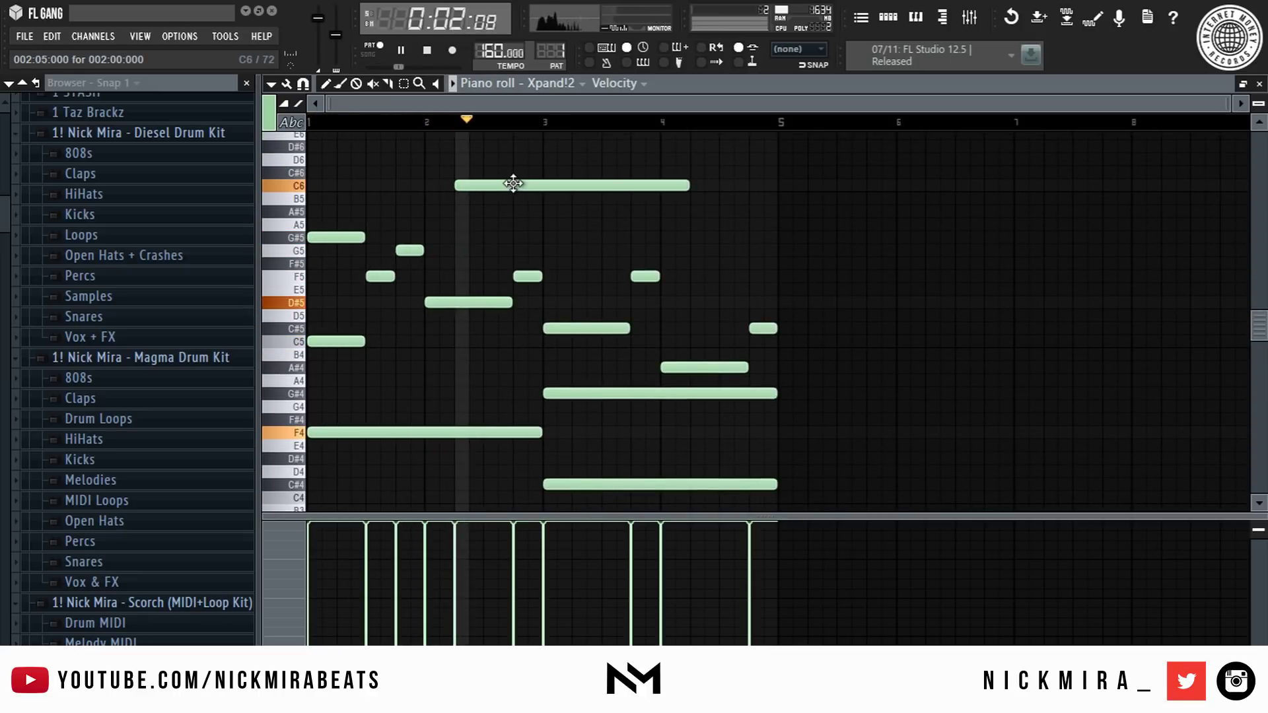
pyautogui.moveTo(689, 185); pyautogui.dragTo(715, 188)
# - Add an F5 note filling the last two beats of bar 4 and play the pattern back
pyautogui.click(731, 212)
pyautogui.press('space')
pyautogui.press('space')
pyautogui.moveTo(984, 212); pyautogui.dragTo(780, 276)
pyautogui.press('space')
pyautogui.press('space')
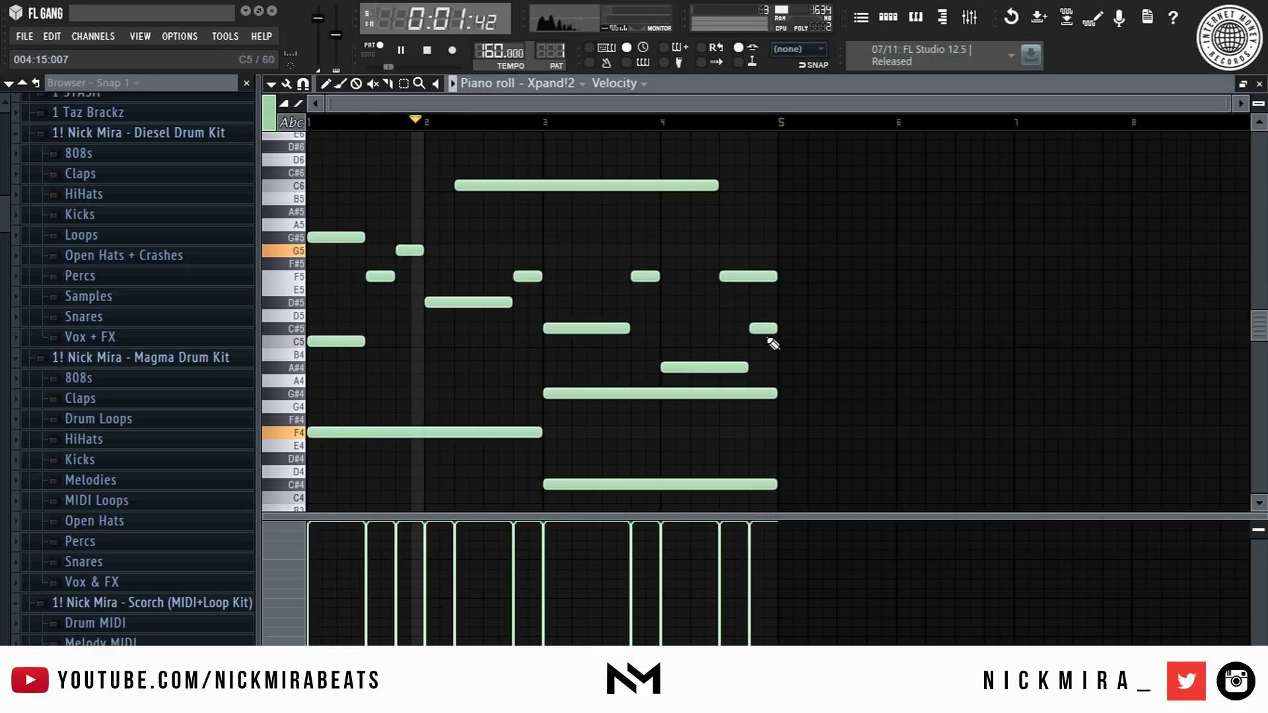
# - Slice the C#5 note in bar 3 at beat 3 and clear the selection
pyautogui.press('c')
pyautogui.moveTo(602, 318); pyautogui.dragTo(615, 340)
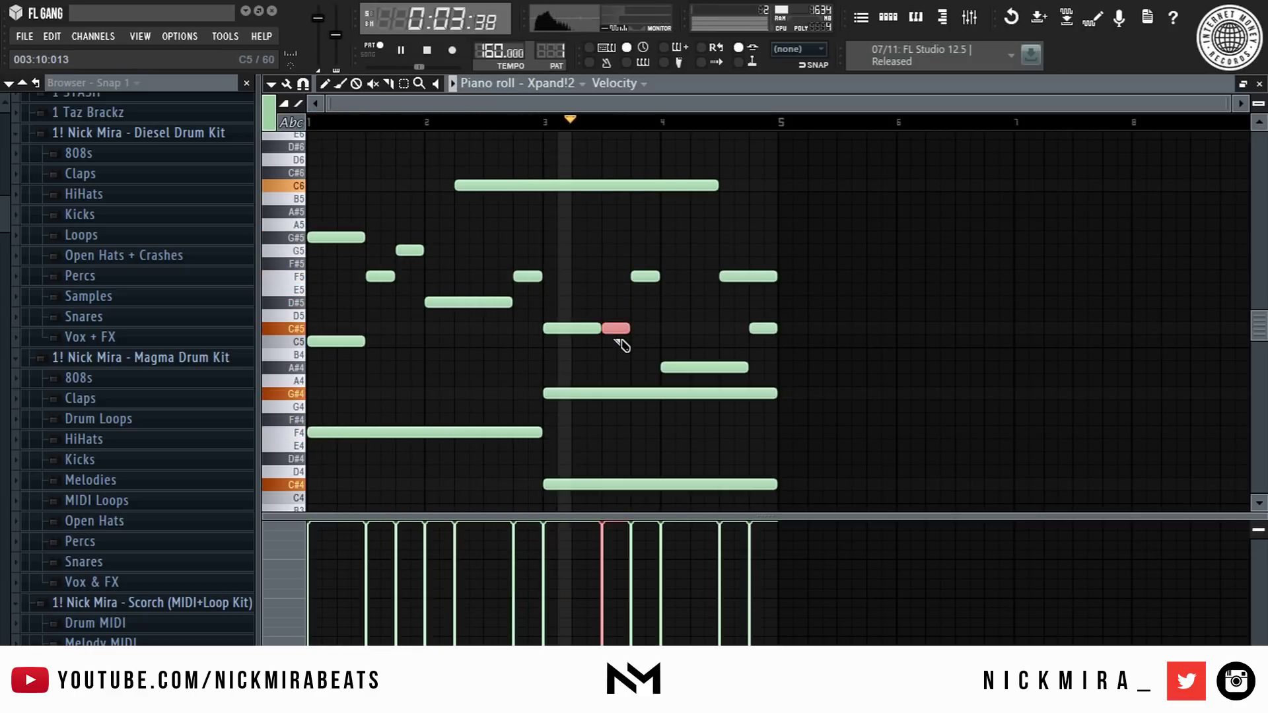
pyautogui.press('p')
pyautogui.rightClick(651, 226)
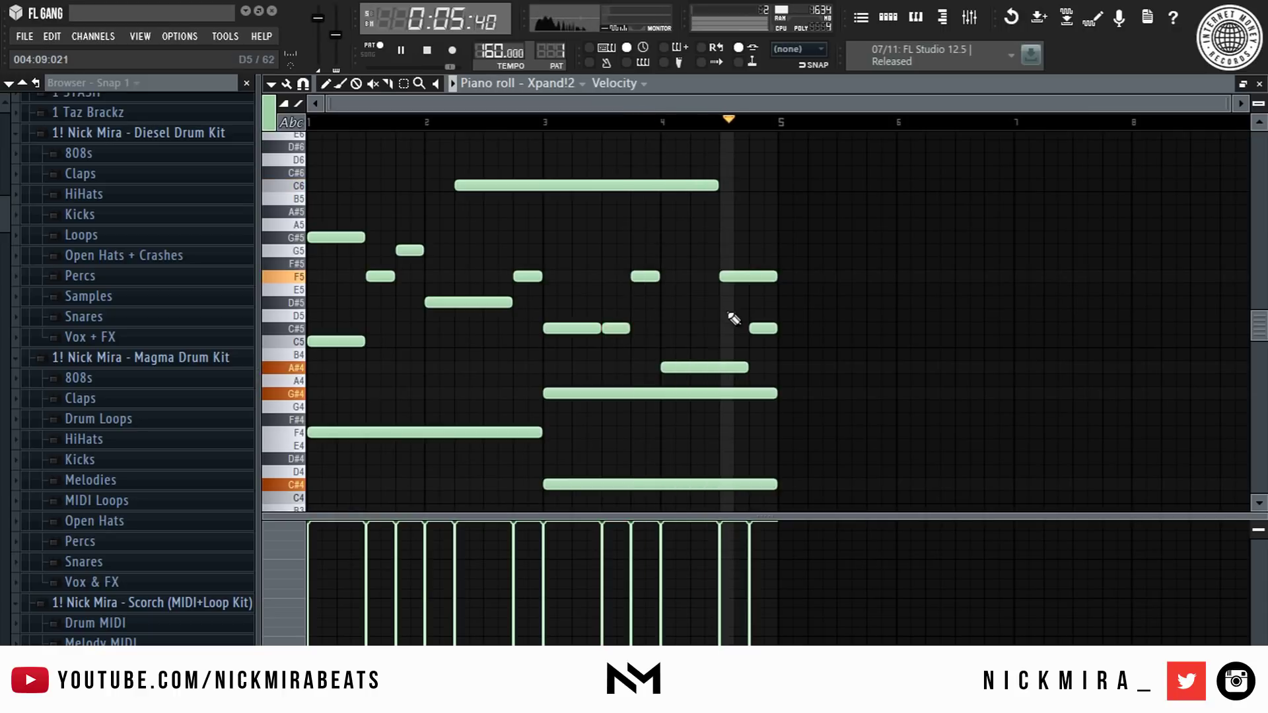
# - Duplicate the four-bar melody into bars 5 to 8, deselect the copy and play it back
pyautogui.scroll(-3, 747, 294)
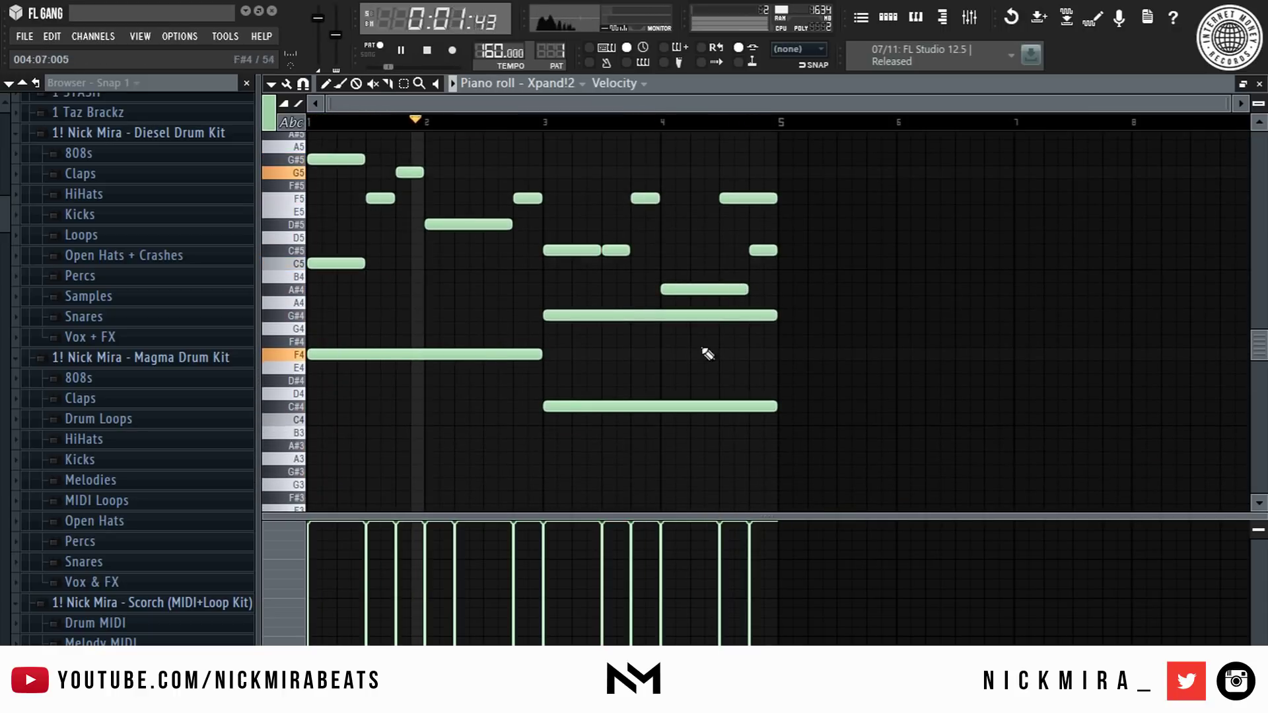
pyautogui.hotkey('ctrl', 'b')
pyautogui.scroll(-2, 587, 345)
pyautogui.press('space')
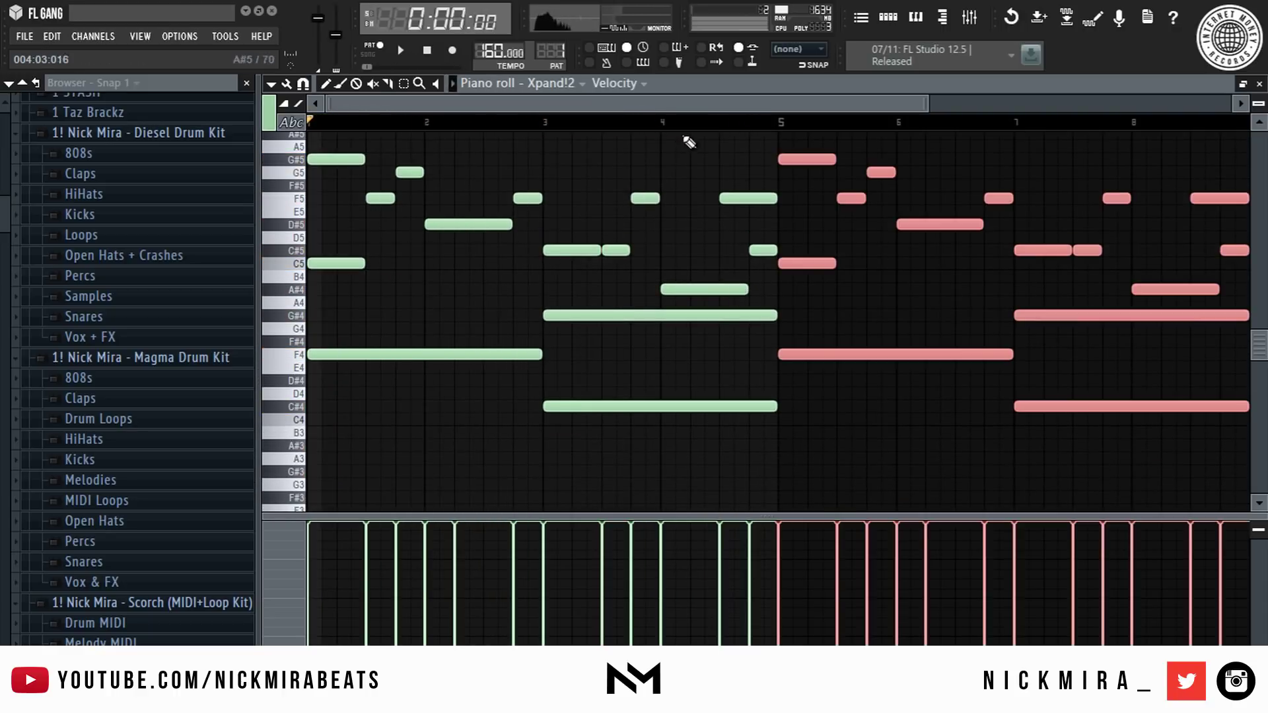
pyautogui.scroll(-2, 698, 136)
pyautogui.scroll(6, 600, 215)
pyautogui.scroll(-4, 656, 255)
pyautogui.press('space')
pyautogui.scroll(3, 725, 320)
pyautogui.hotkey('ctrl', 'd')
pyautogui.scroll(-4, 580, 241)
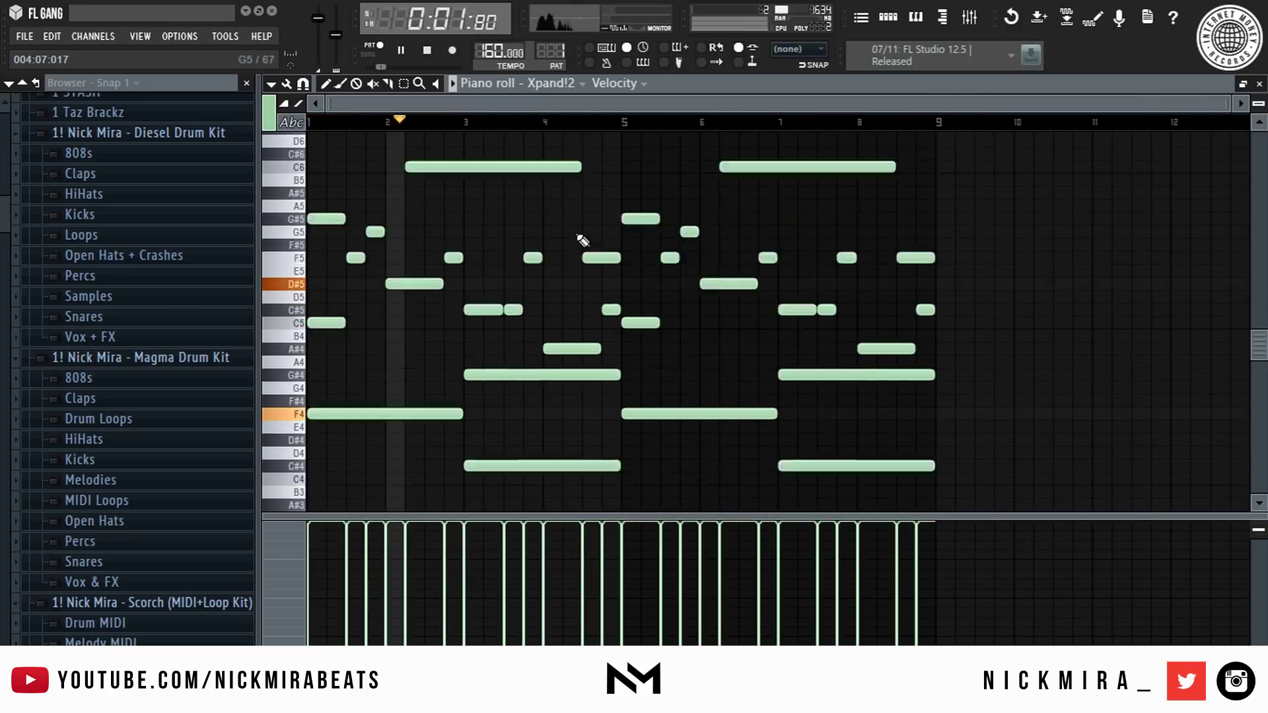
# - Add a D#6 note in bar 5 and an A#5 note running to the end of bar 8, then close the piano roll
pyautogui.scroll(3, 651, 343)
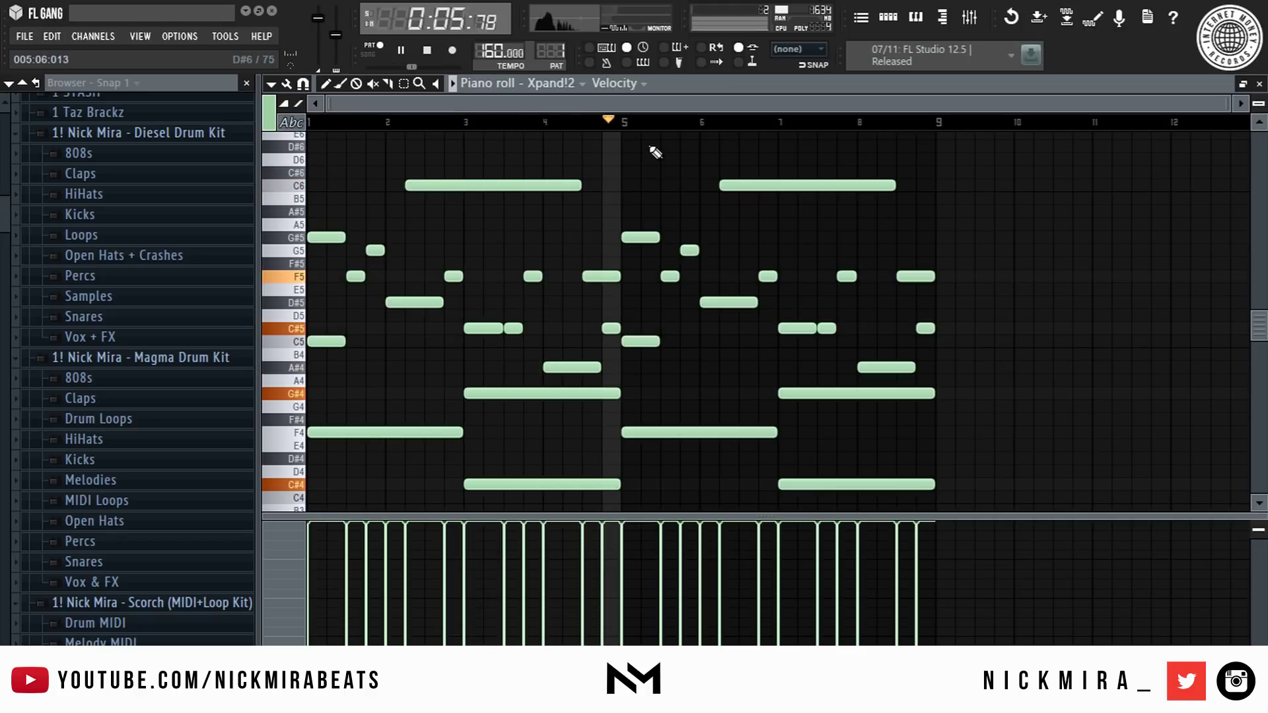
pyautogui.click(648, 145)
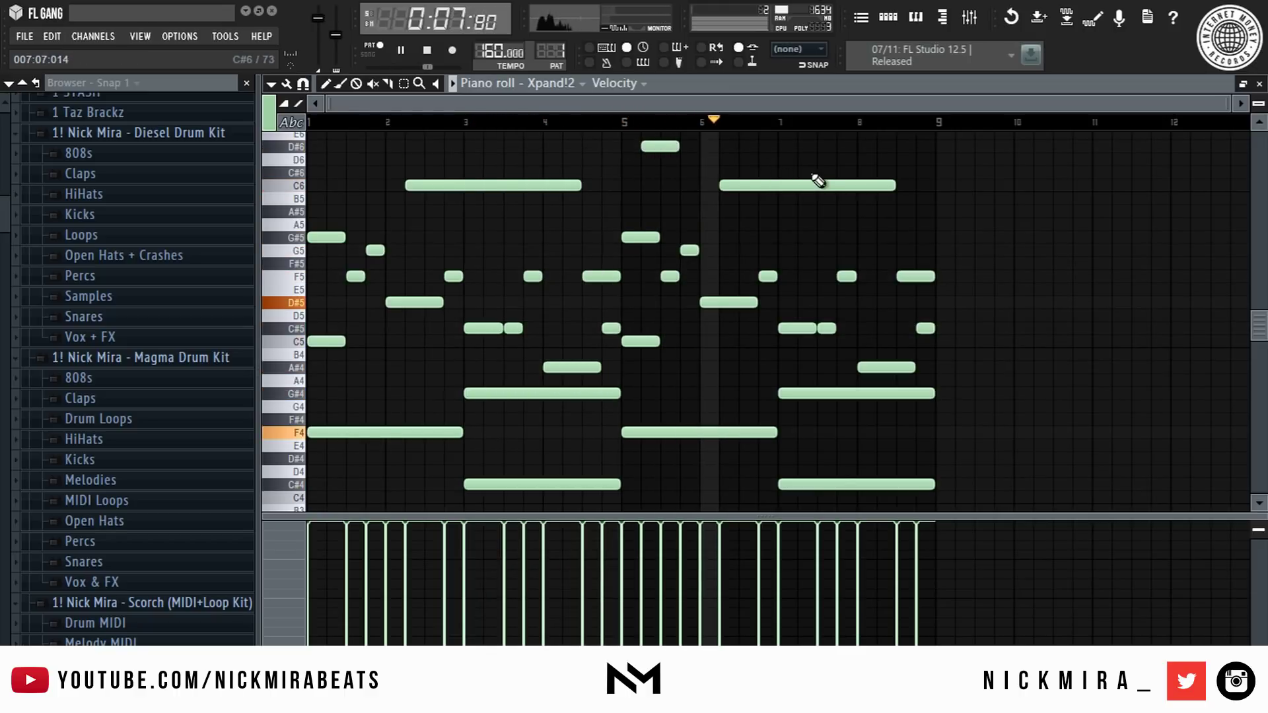
pyautogui.click(884, 212)
pyautogui.moveTo(914, 212); pyautogui.dragTo(934, 212)
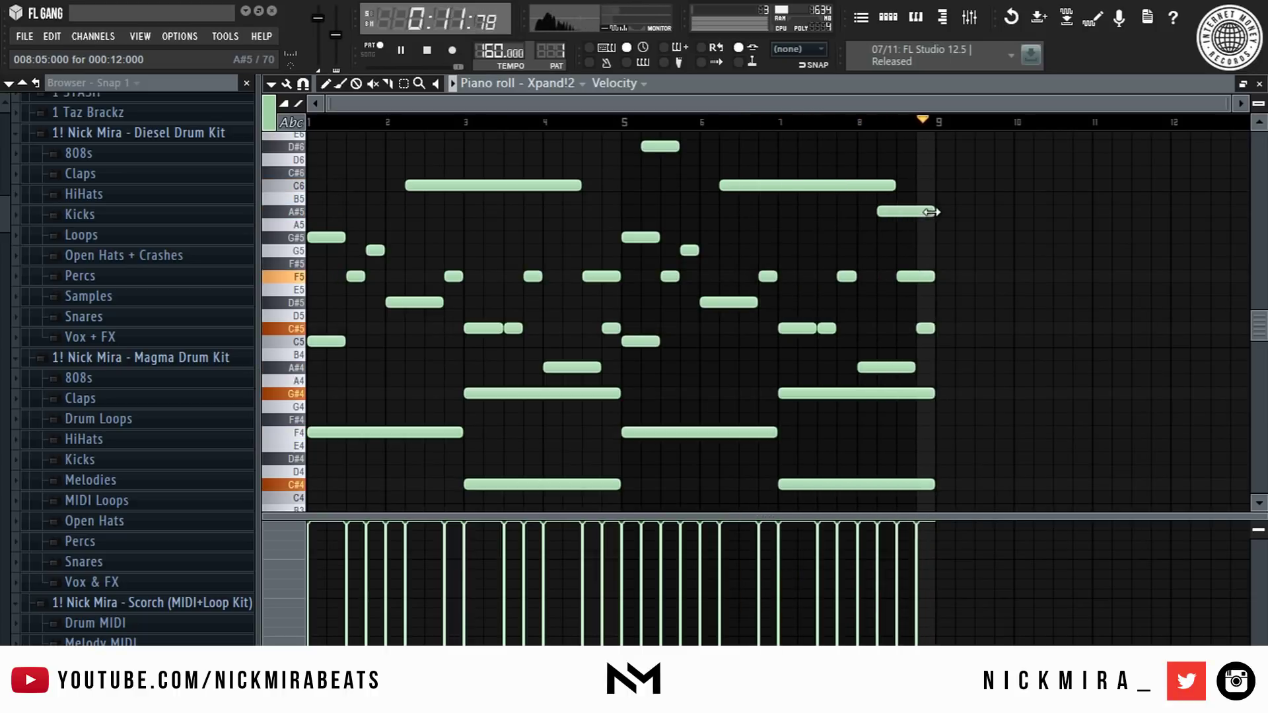
pyautogui.press('Escape')
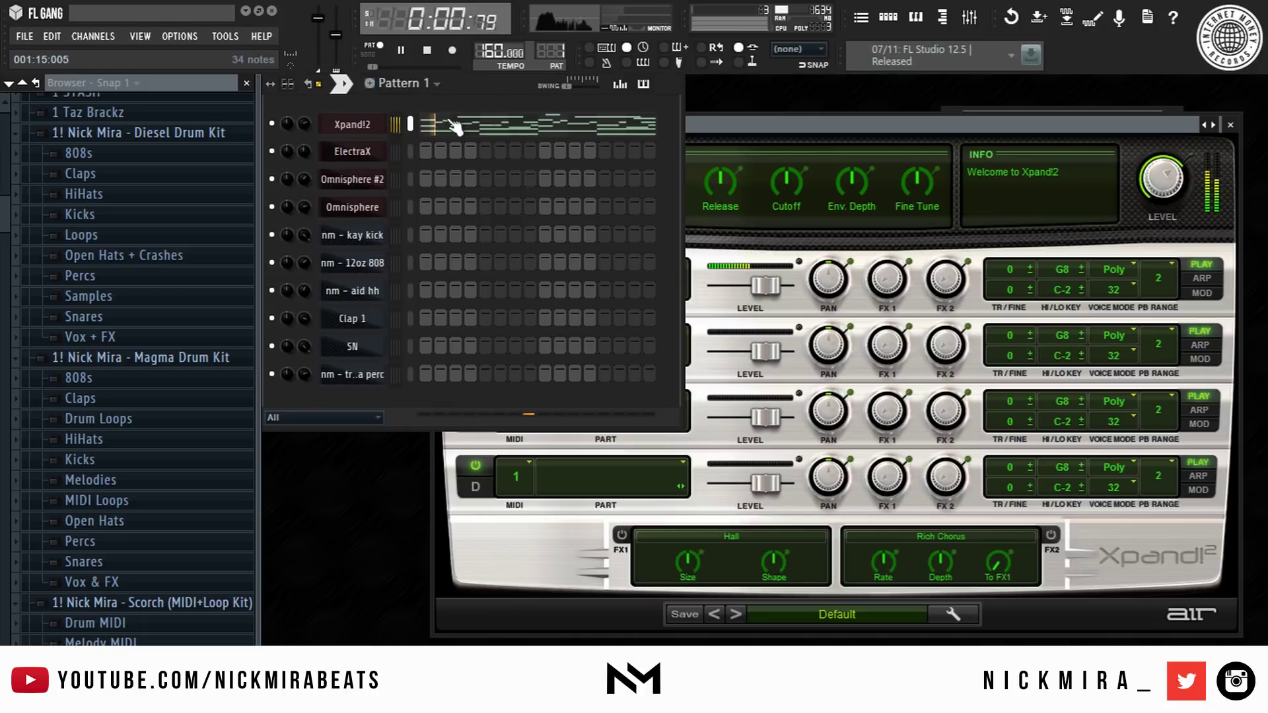
# - Copy the Xpand!2 channel's notes and paste them into the Omnisphere #2 channel
pyautogui.click(384, 127)
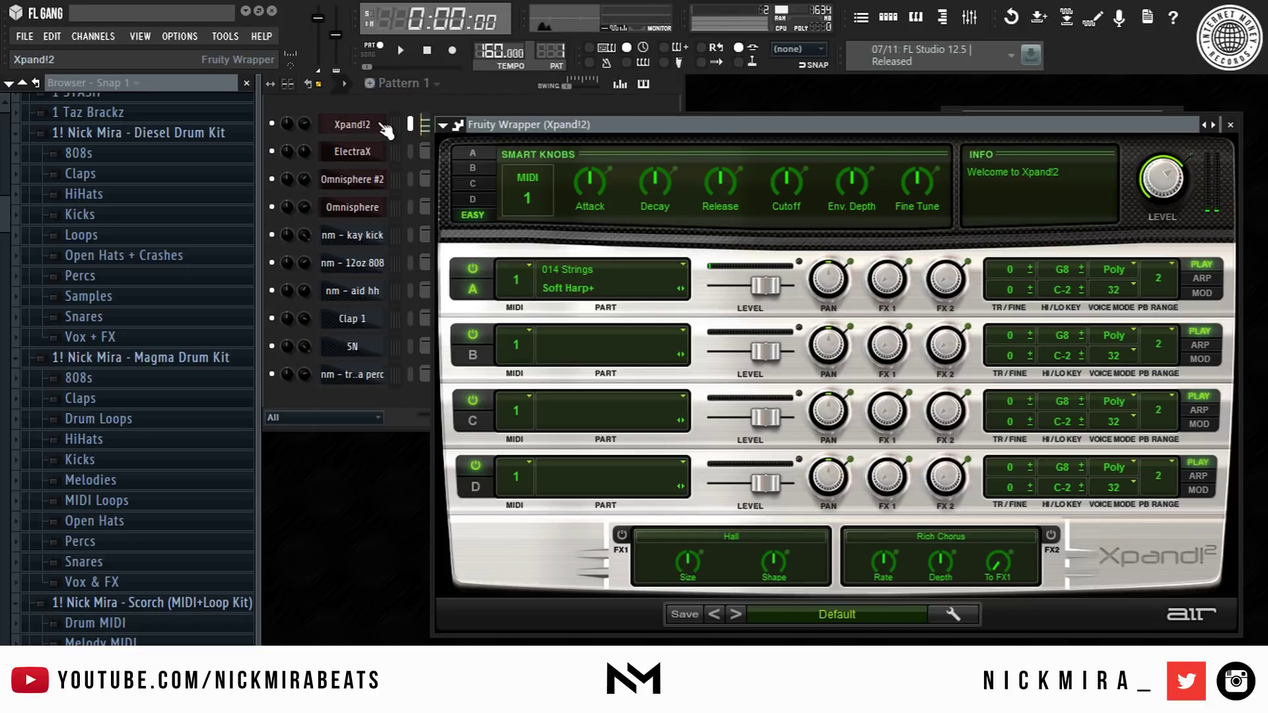
pyautogui.hotkey('ctrl', 'c')
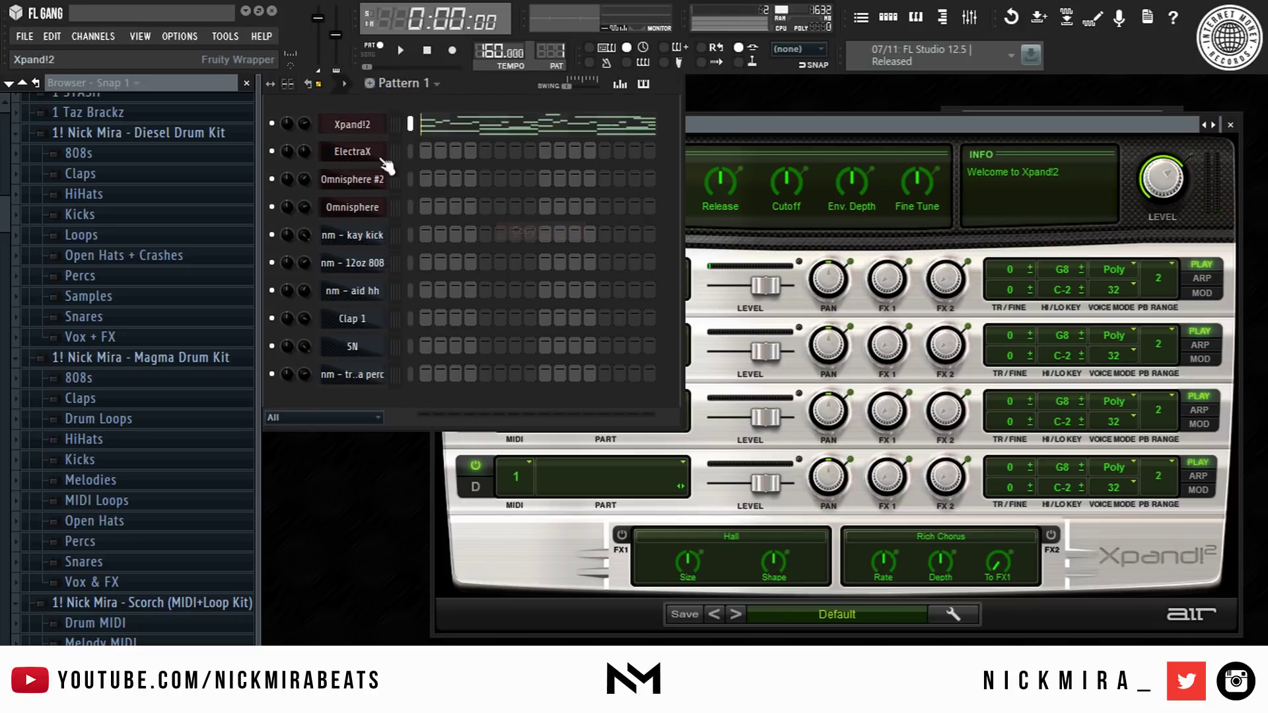
pyautogui.rightClick(367, 196)
pyautogui.moveTo(408, 266)
pyautogui.click(522, 304)
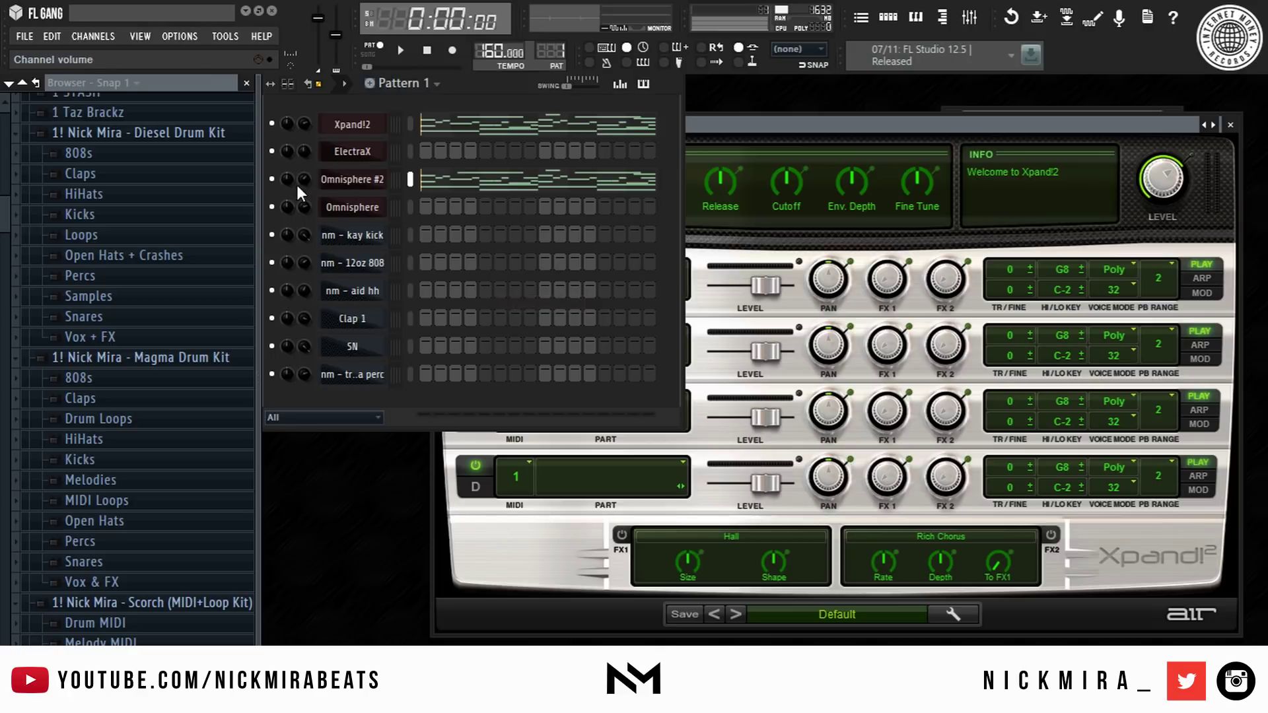
# - Transpose all Omnisphere #2 notes up one octave and compress them to half length so they end at bar 5
pyautogui.click(462, 181)
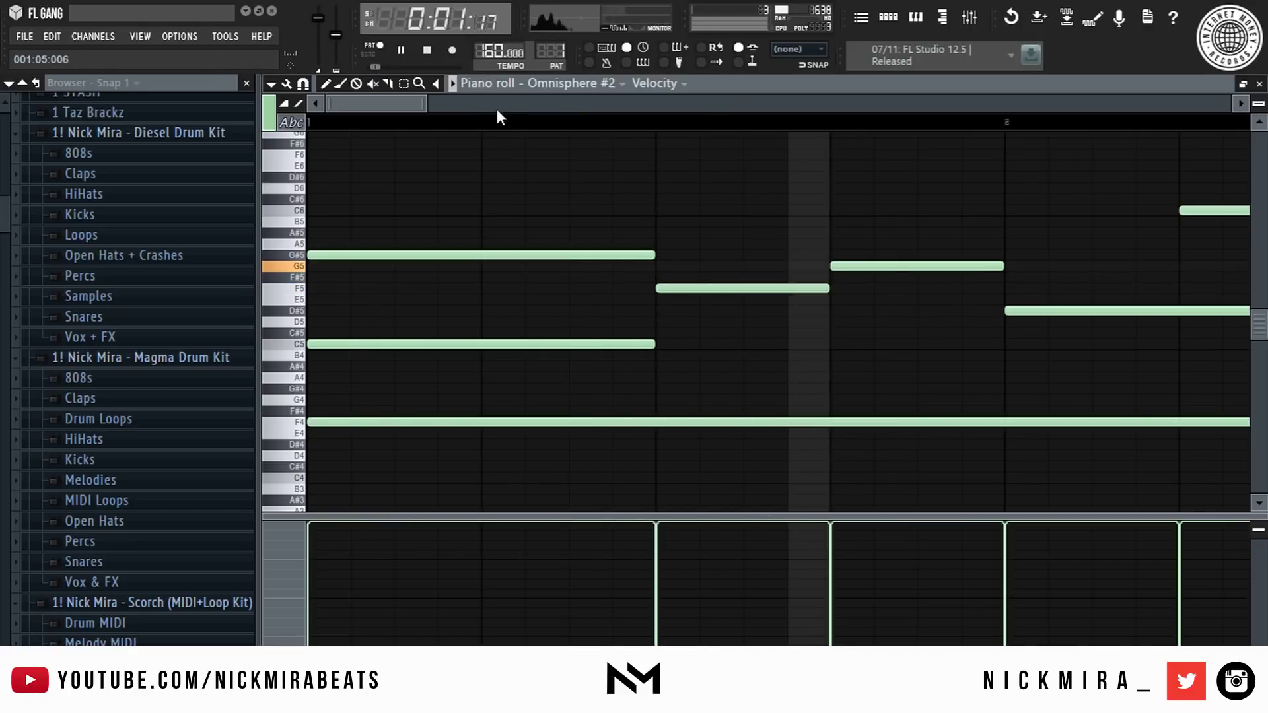
pyautogui.hotkey('ctrl', 'Up')
pyautogui.hotkey('ctrl', 'a')
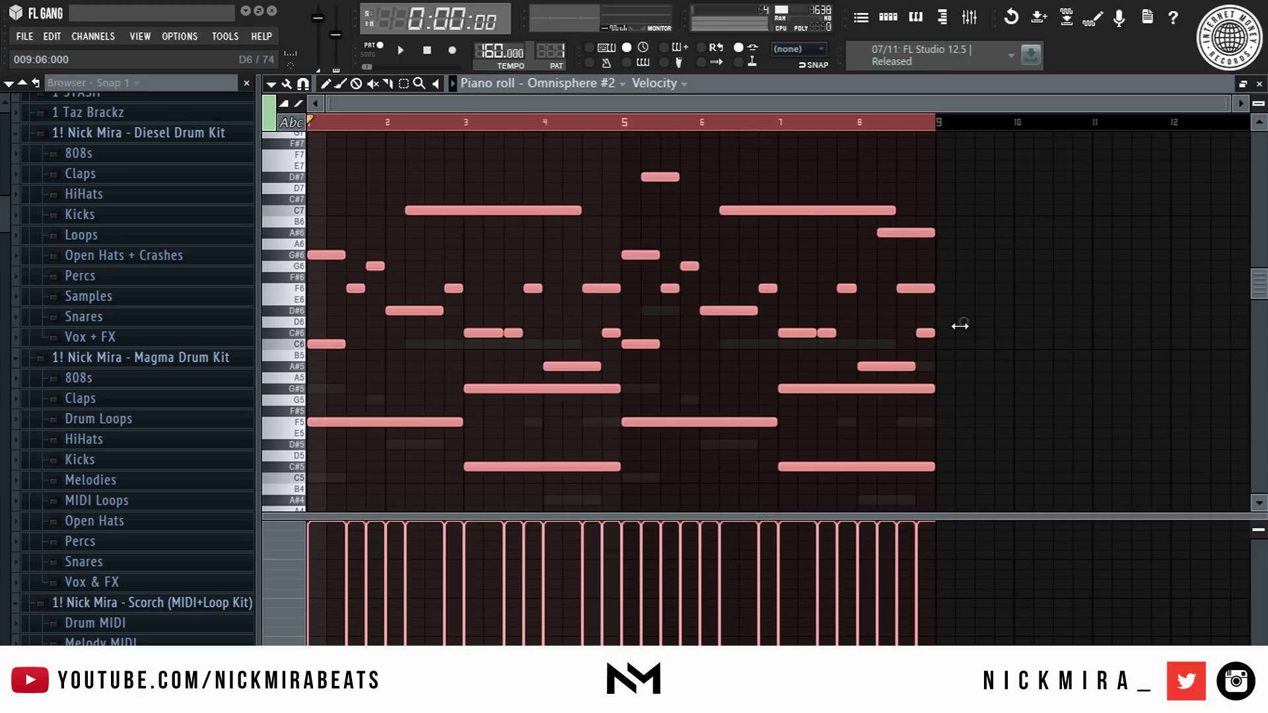
pyautogui.moveTo(965, 325); pyautogui.dragTo(604, 329)
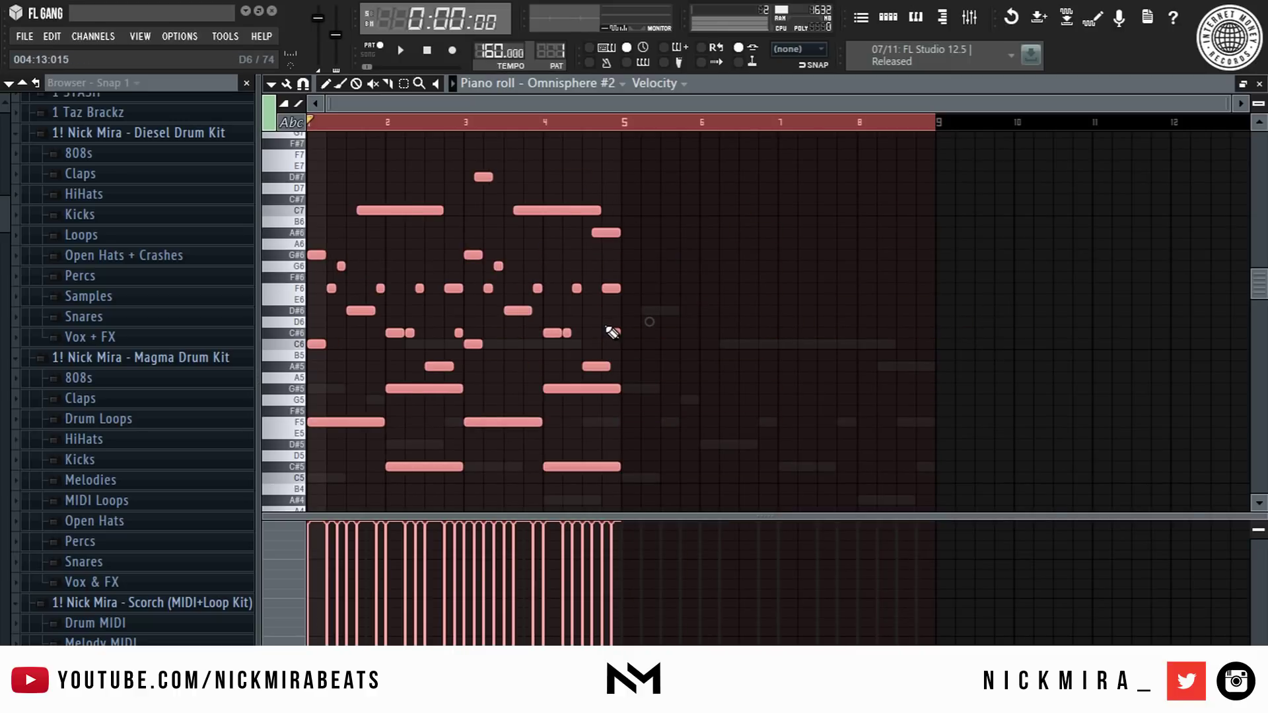
pyautogui.hotkey('ctrl', 'b')
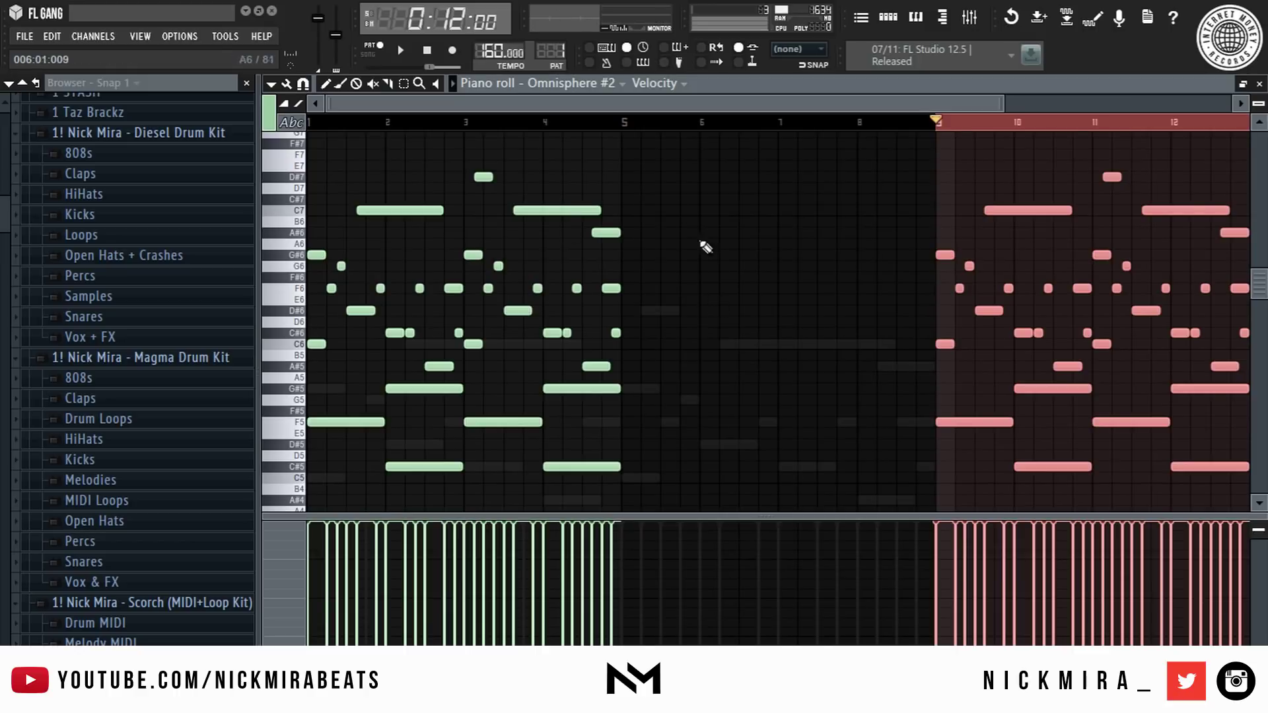
pyautogui.hotkey('ctrl', 'd')
pyautogui.hotkey('ctrl', 'z')
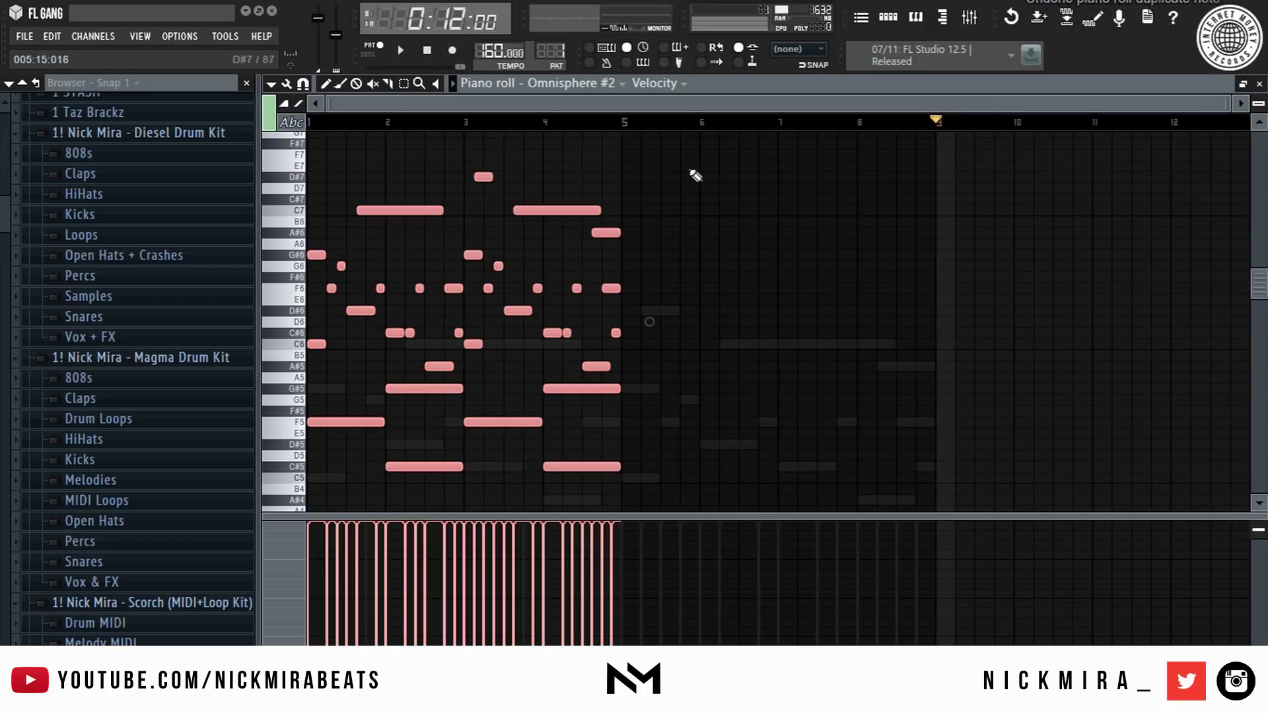
# - Duplicate the compressed notes directly after the originals to fill bars 5 to 8, then close the piano roll
pyautogui.hotkey('ctrl', 'd')
pyautogui.hotkey('ctrl', 'b')
pyautogui.hotkey('ctrl', 'd')
pyautogui.press('Escape')
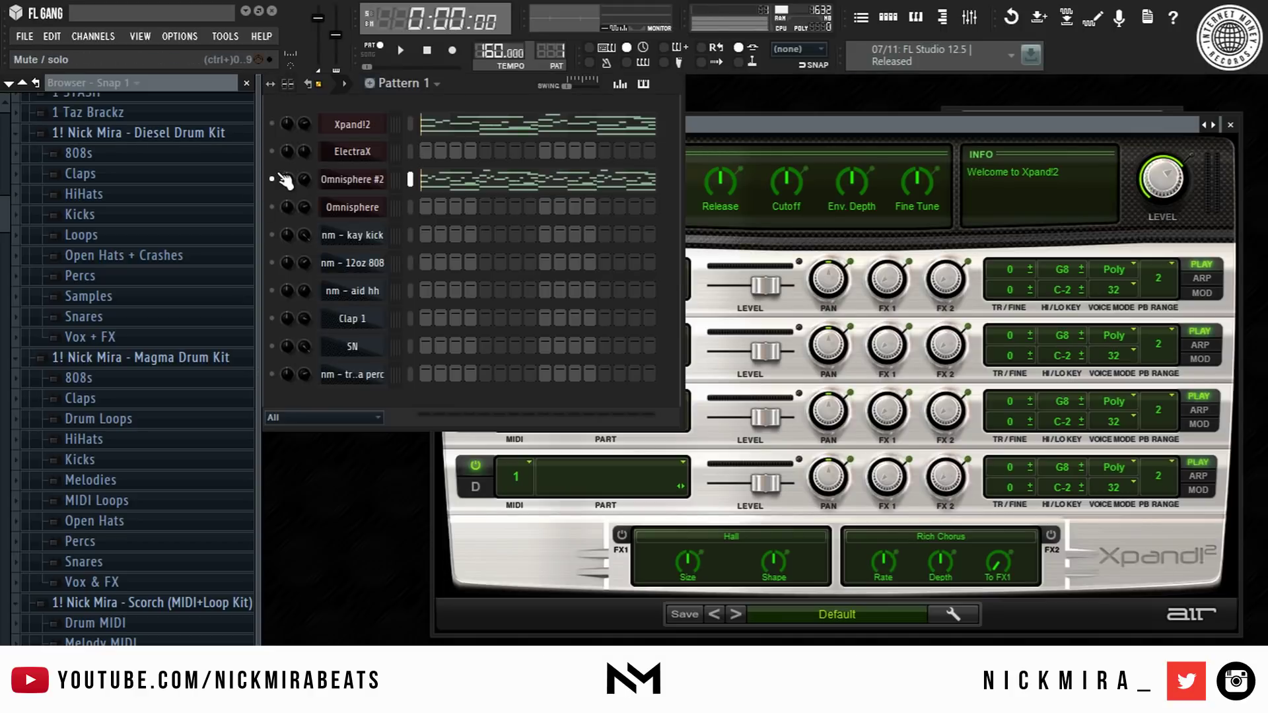
# - Load the Synth - Picture Perfect patch from the Luna bank in Omnisphere #2 and play the pattern
pyautogui.click(387, 188)
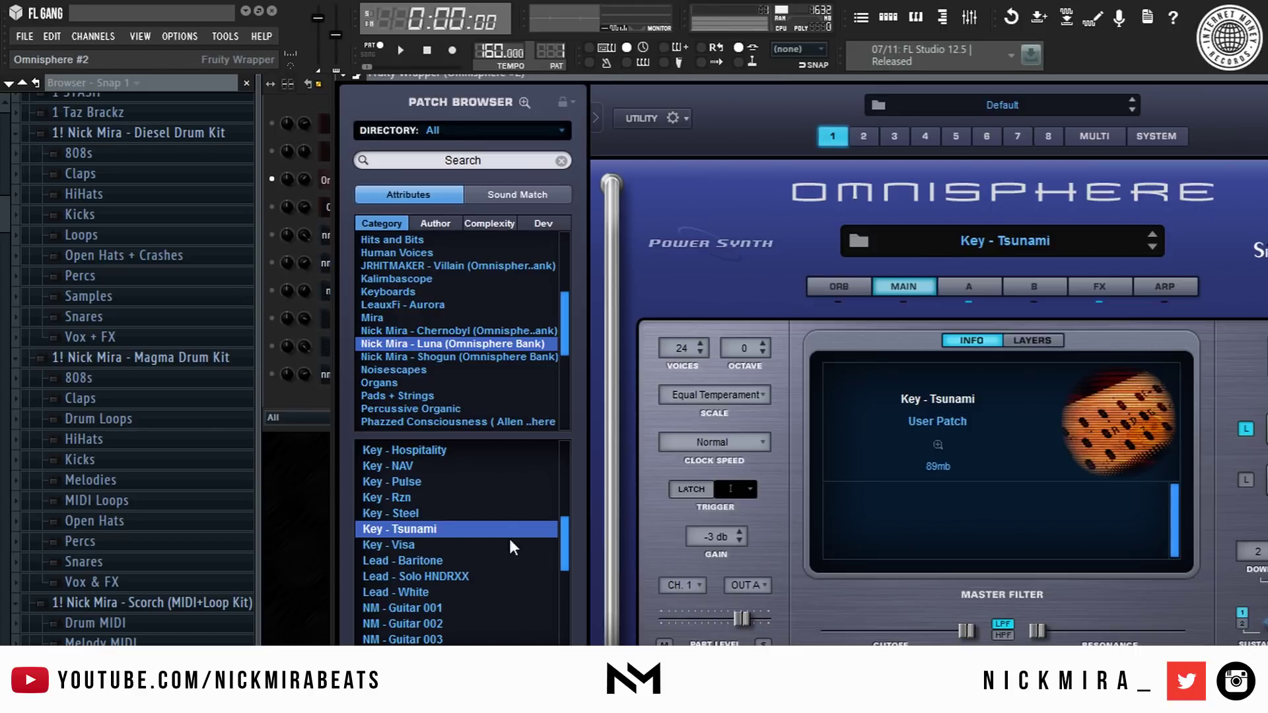
pyautogui.scroll(-8, 506, 556)
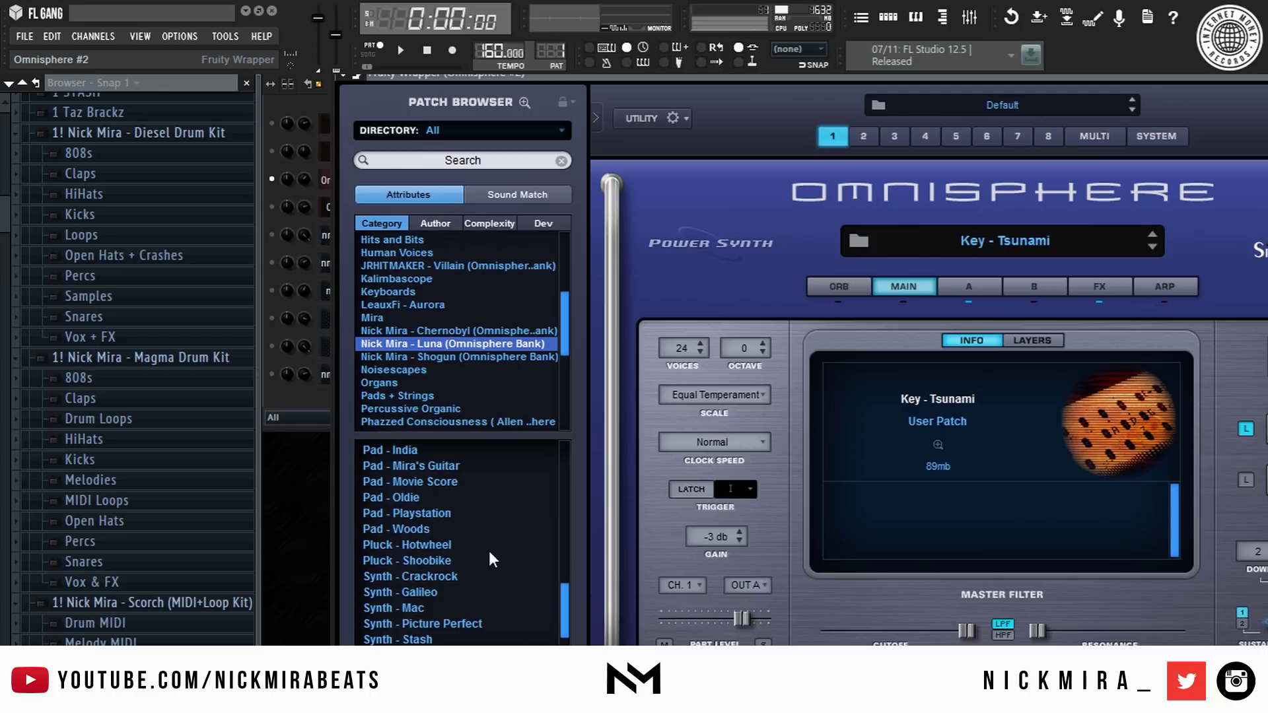
pyautogui.scroll(-1, 460, 540)
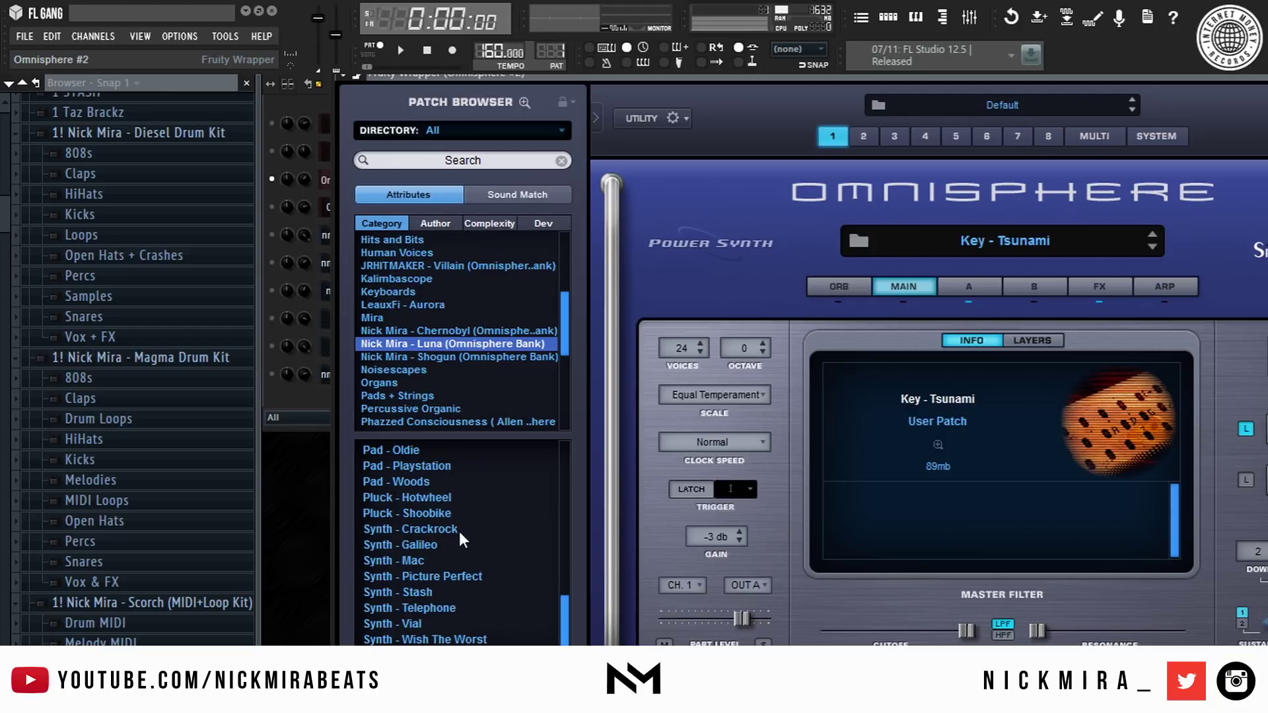
pyautogui.click(466, 580)
pyautogui.click(272, 395)
pyautogui.press('space')
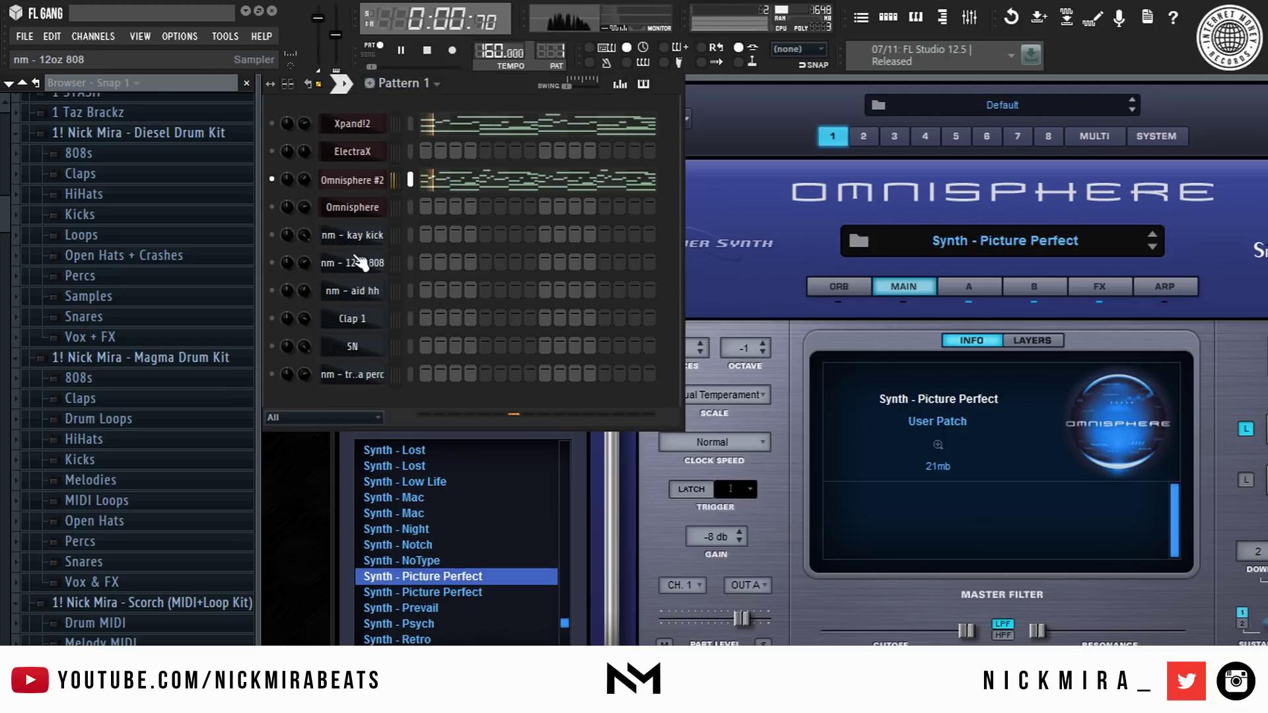
# - Apply Gross Beat's Momentary preset with the 1/2 Speed time effect on the Omnisphere #2 mixer track and replay the pattern
pyautogui.click(970, 19)
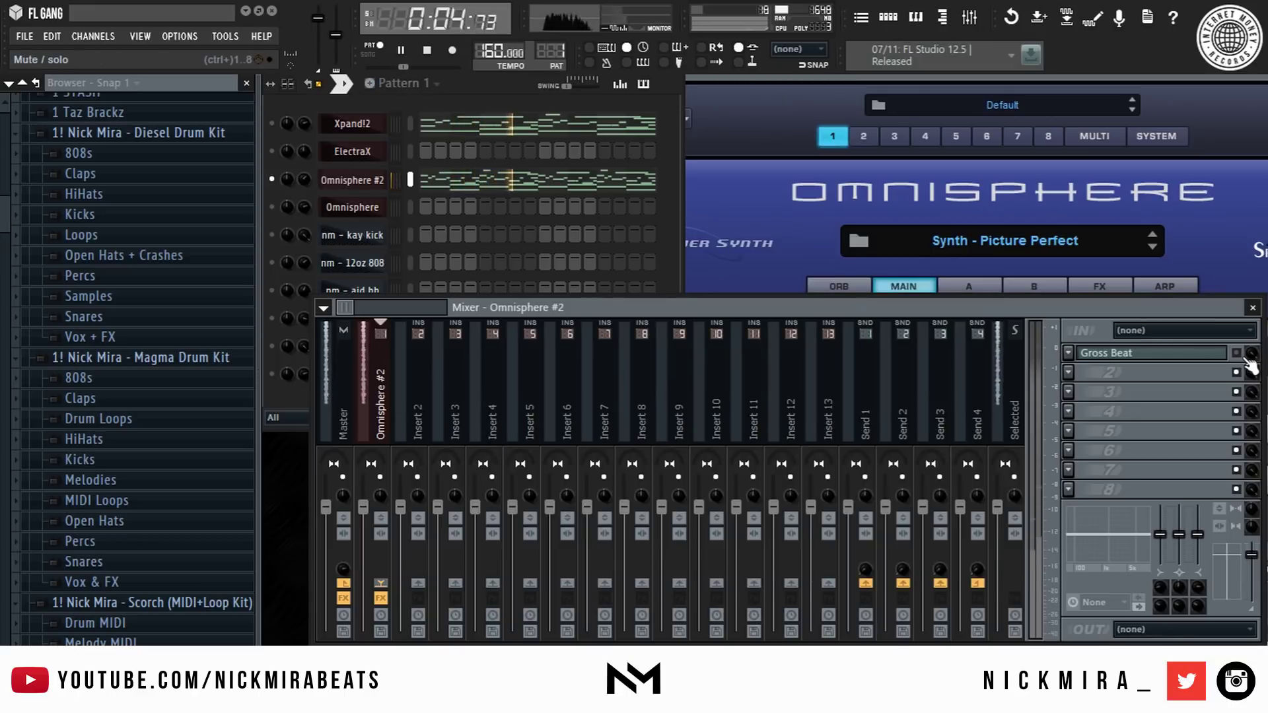
pyautogui.click(679, 198)
pyautogui.press('space')
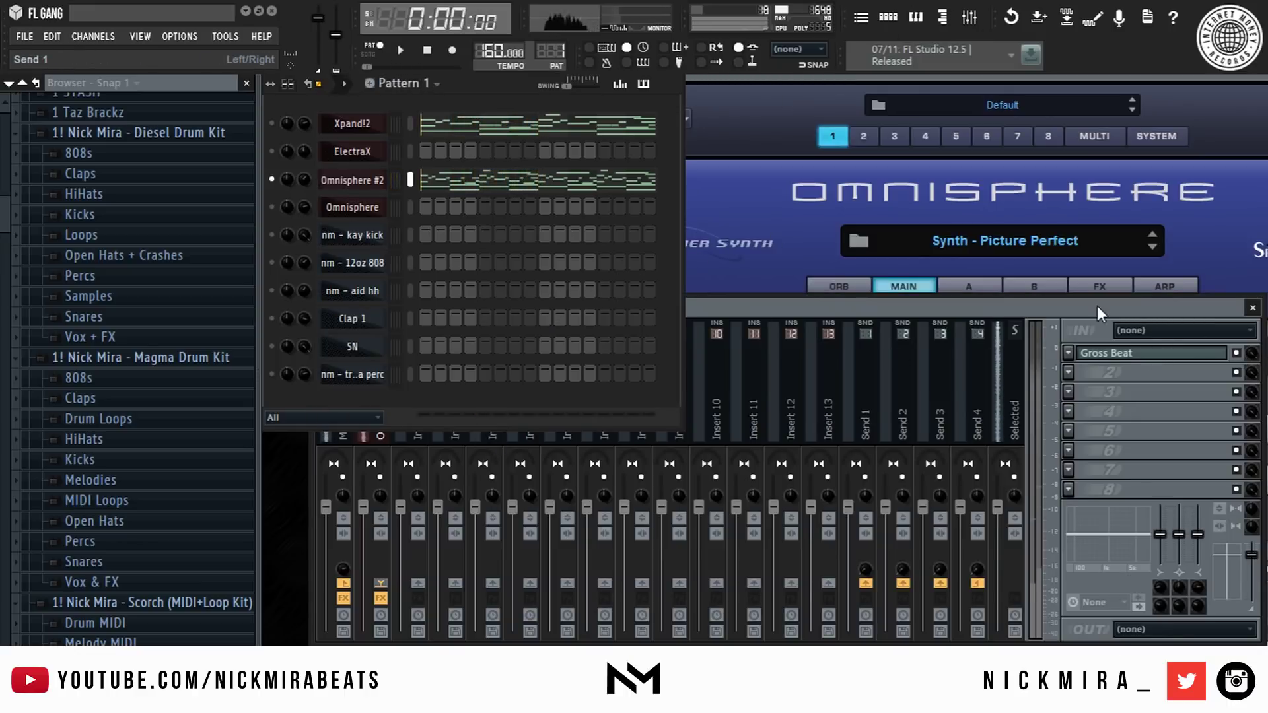
pyautogui.click(1176, 364)
pyautogui.click(1176, 364)
pyautogui.click(1176, 364)
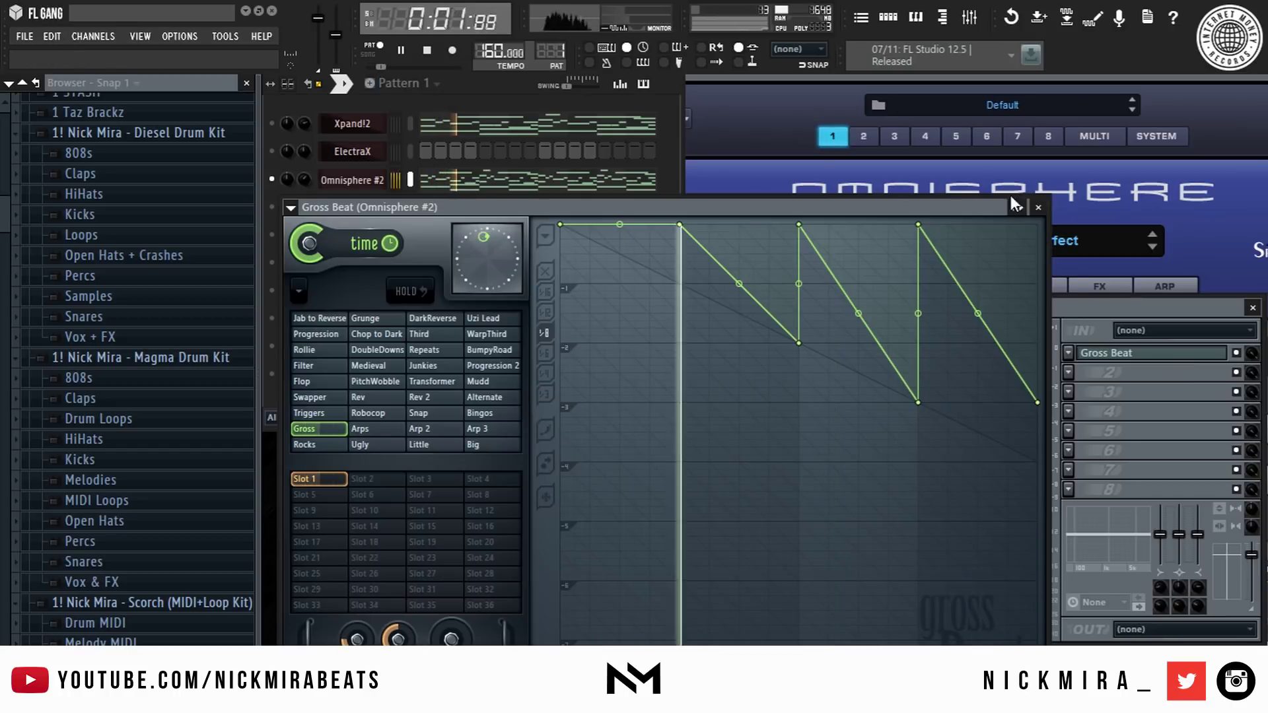
pyautogui.click(1017, 208)
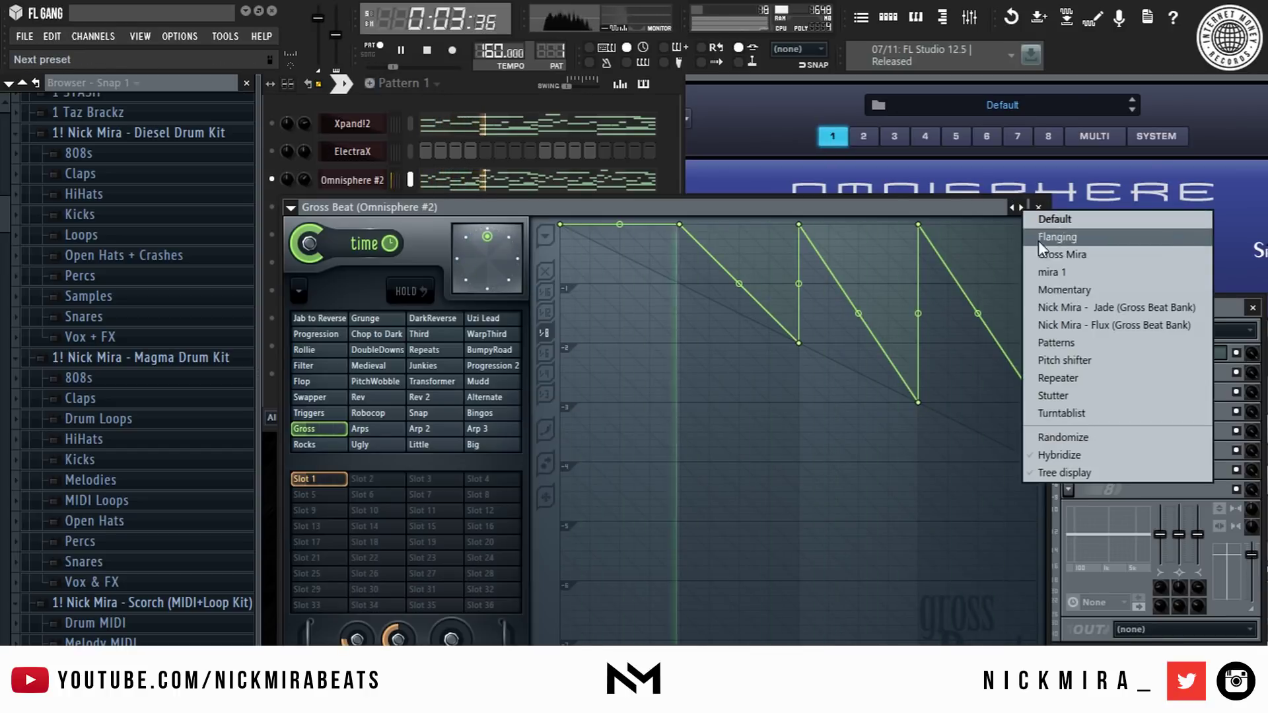
pyautogui.click(1096, 288)
pyautogui.click(429, 428)
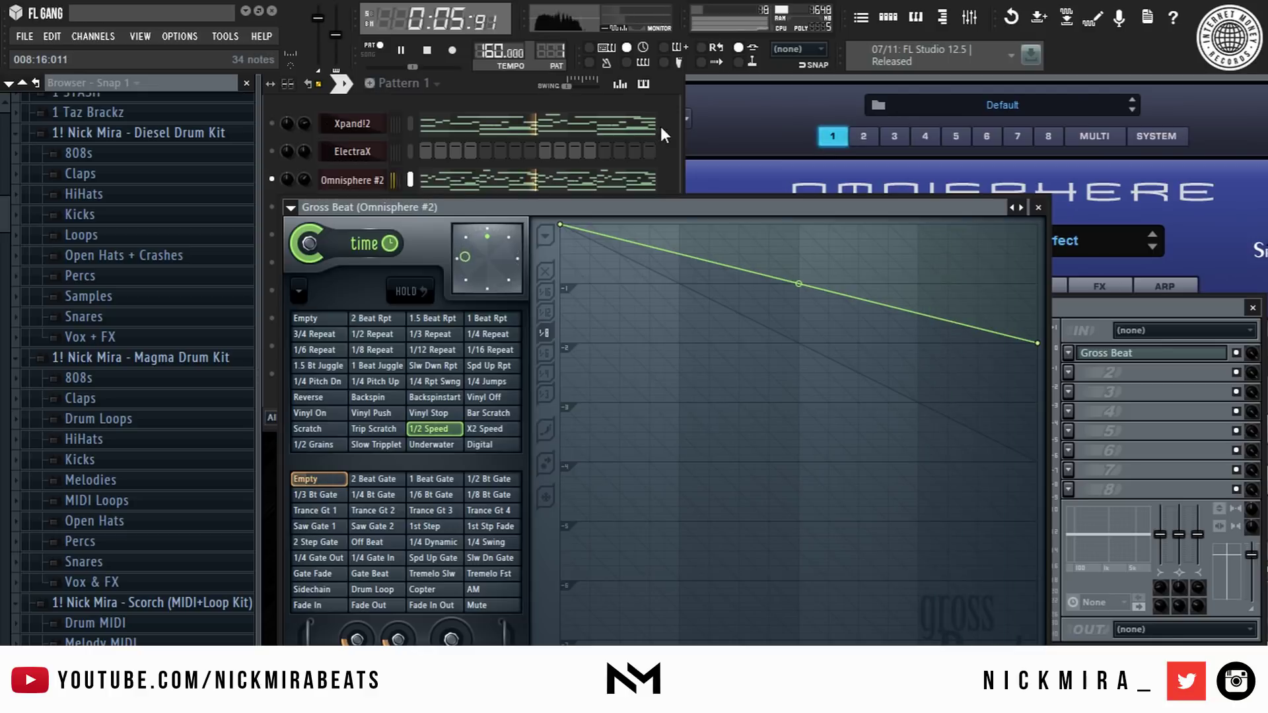
pyautogui.click(390, 131)
pyautogui.press('space')
pyautogui.press('space')
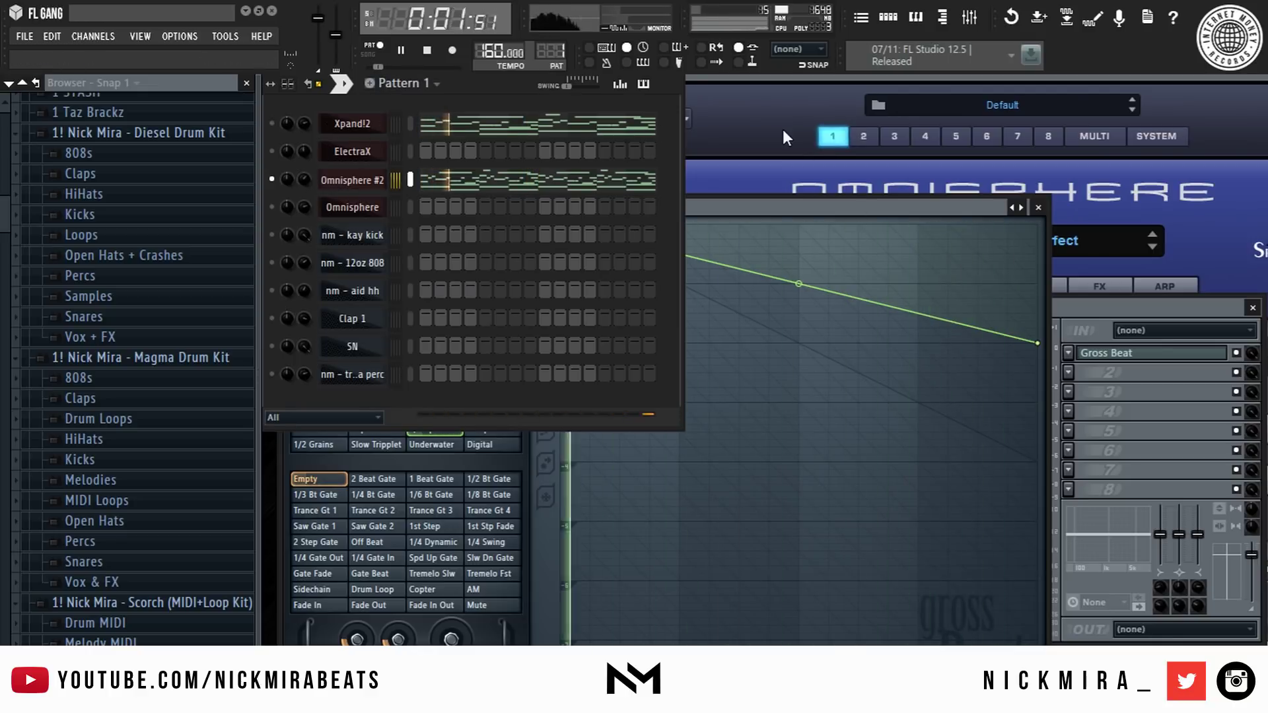
# - Load the BellPad - Mira Vibrasines 2 patch from the Chernobyl bank in Omnisphere #2
pyautogui.click(780, 85)
pyautogui.scroll(-5, 442, 339)
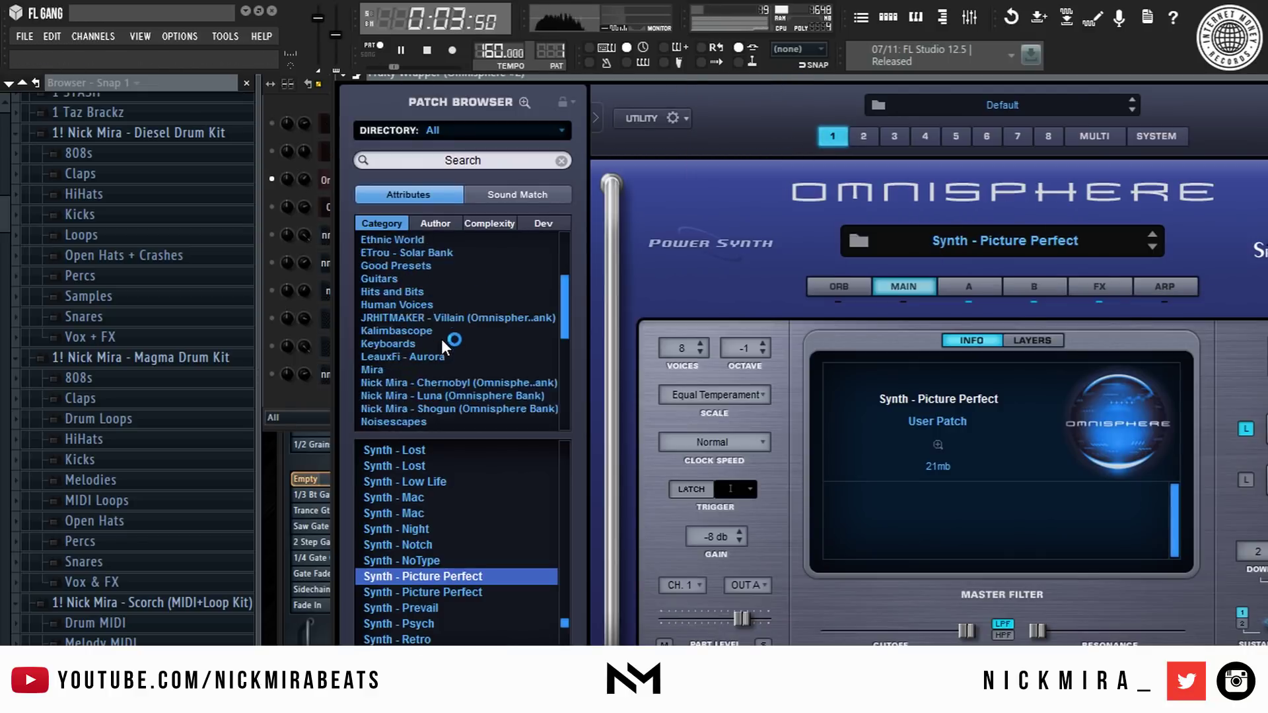
pyautogui.click(466, 330)
pyautogui.scroll(-6, 450, 560)
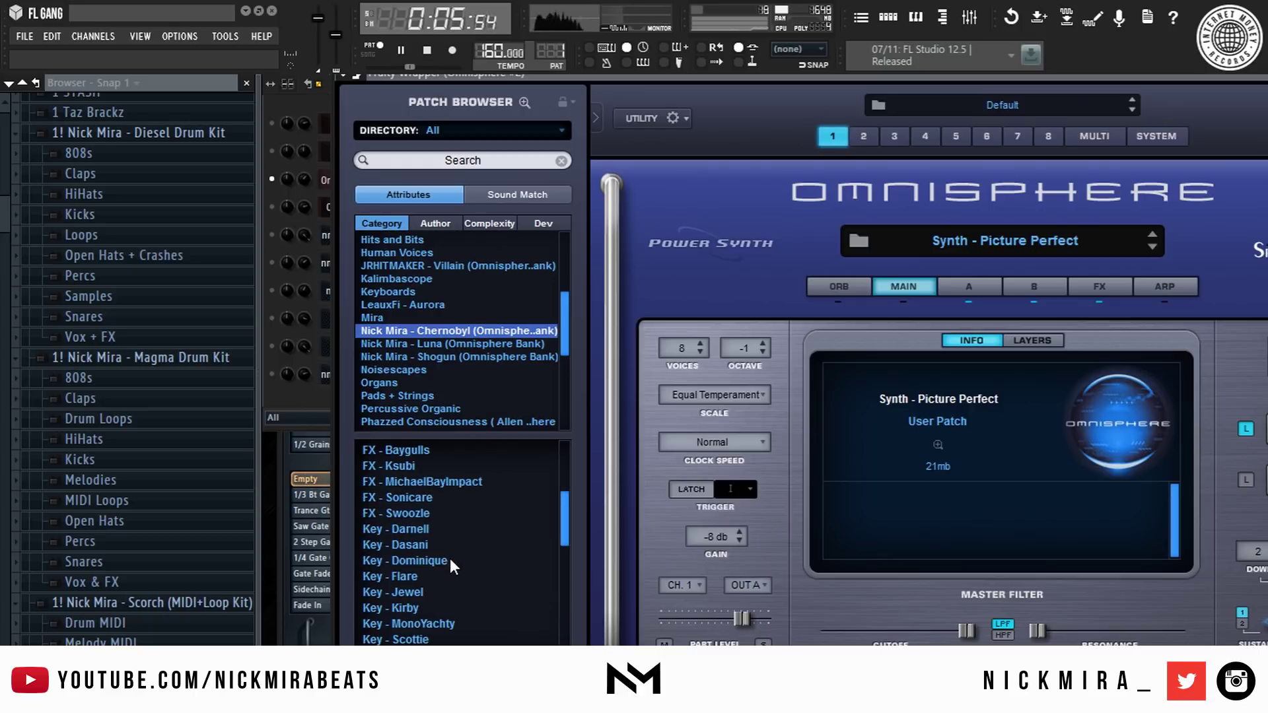
pyautogui.scroll(2, 422, 489)
pyautogui.click(457, 481)
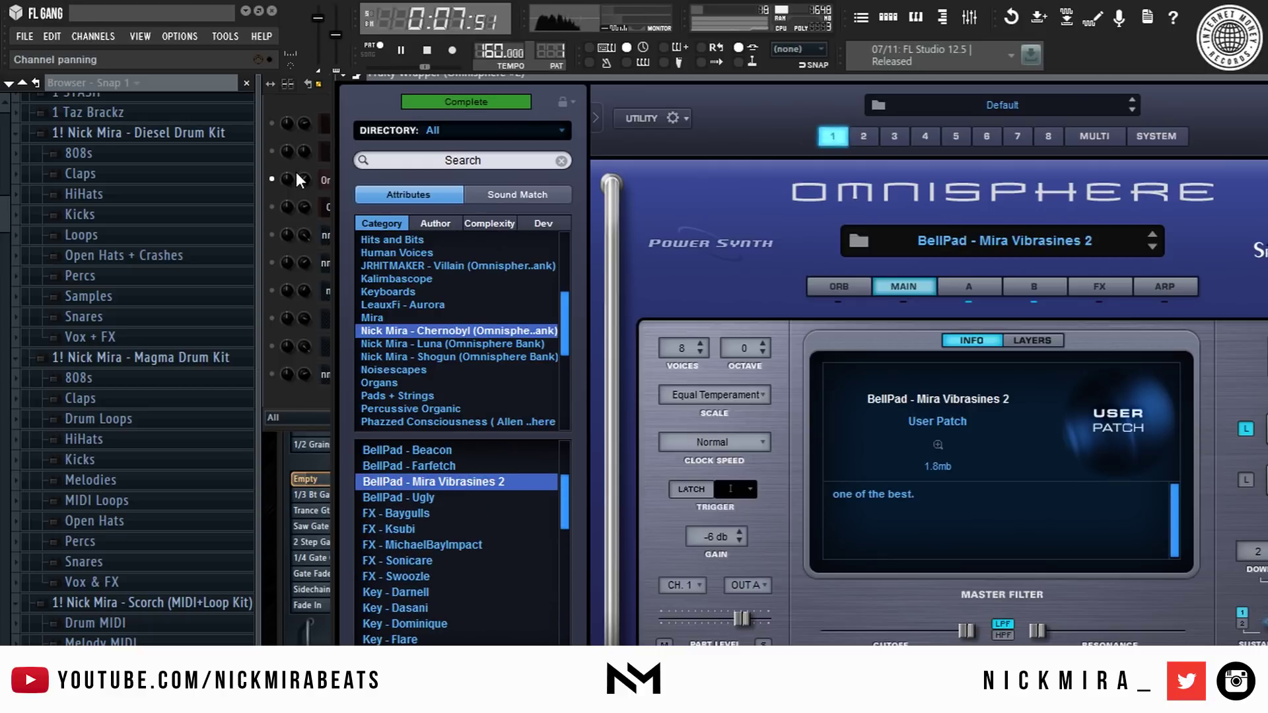
# - Audition the BellPad - Ugly and BellPad - Farfetch patches in Omnisphere #2 and settle on BellPad - Beacon
pyautogui.click(301, 175)
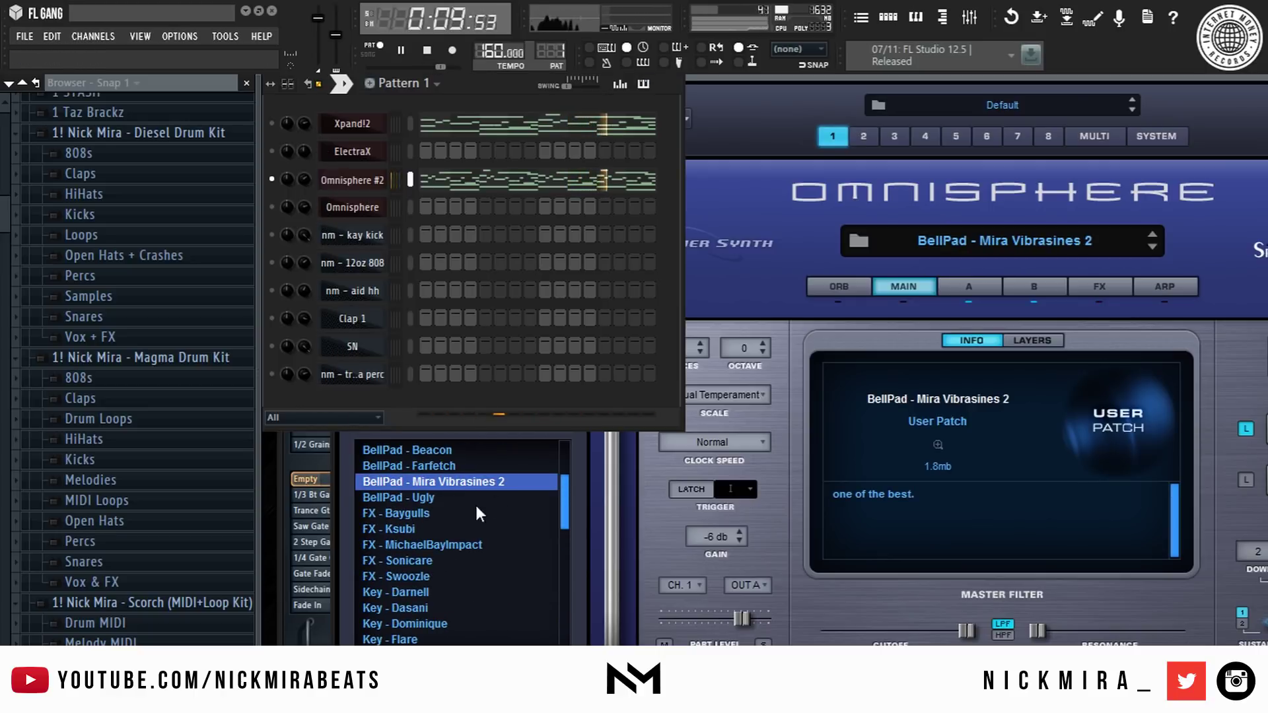
pyautogui.click(448, 496)
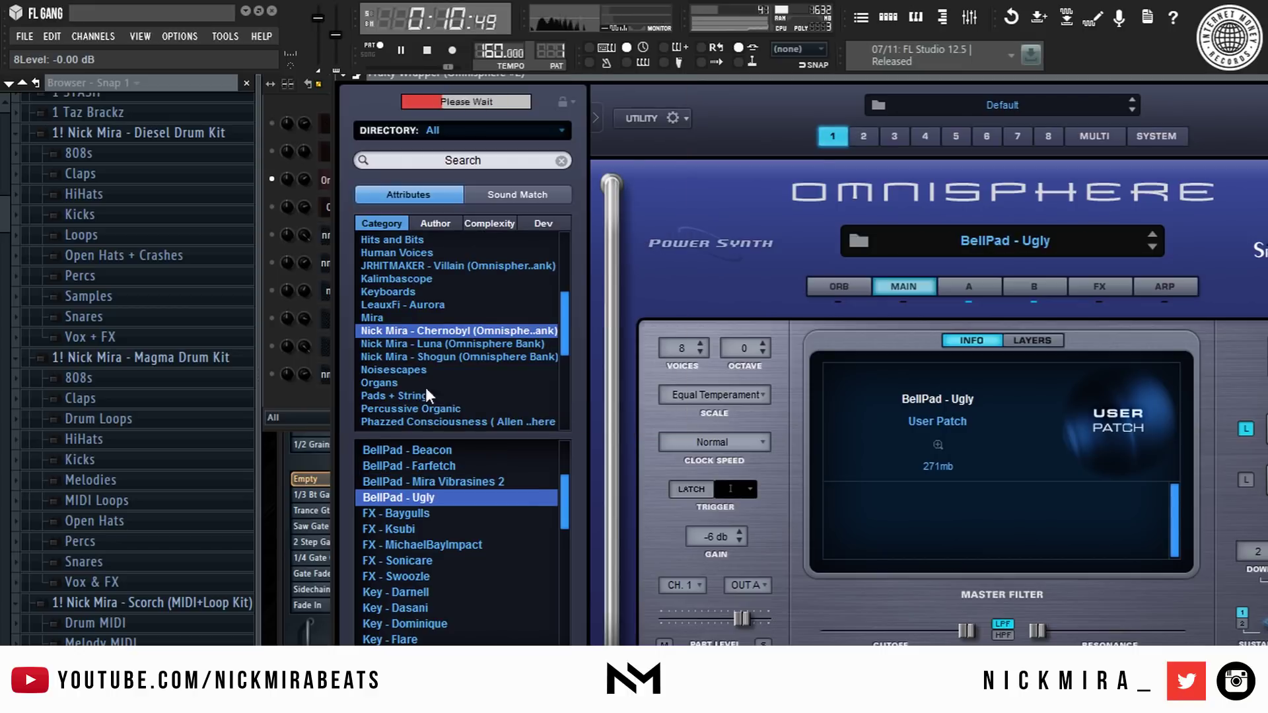
pyautogui.click(459, 464)
pyautogui.scroll(1, 456, 472)
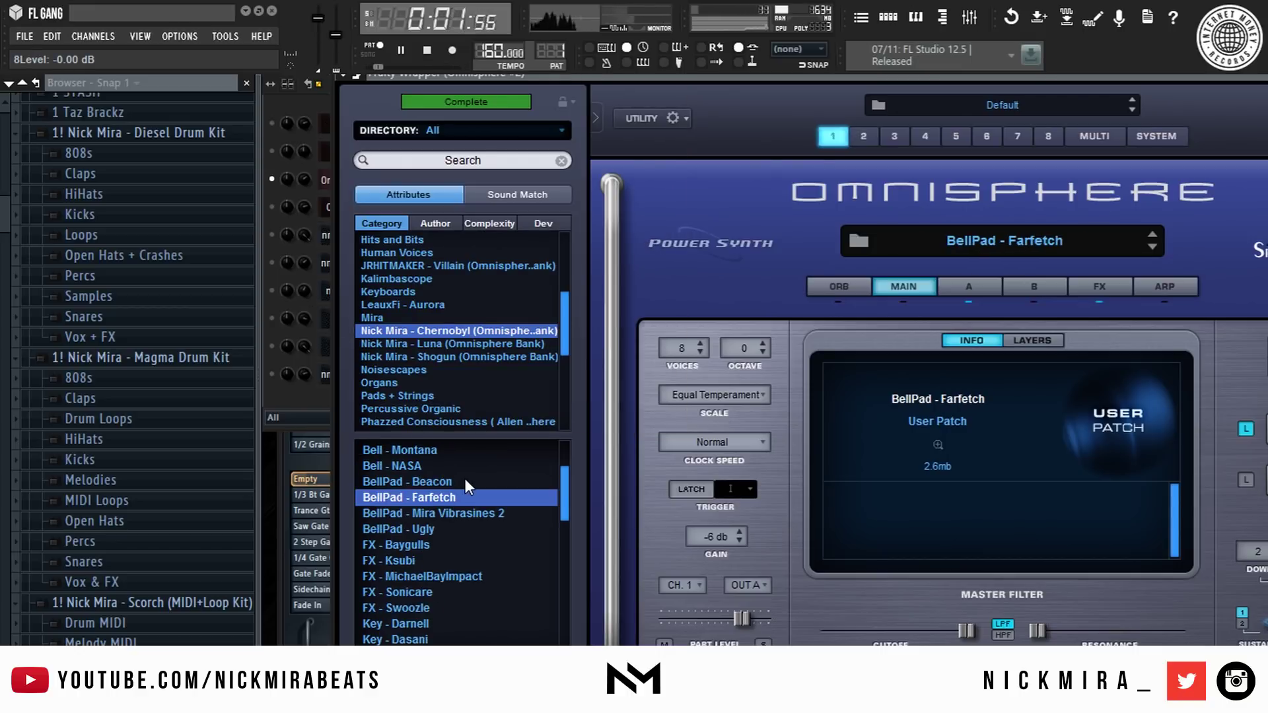
pyautogui.click(465, 481)
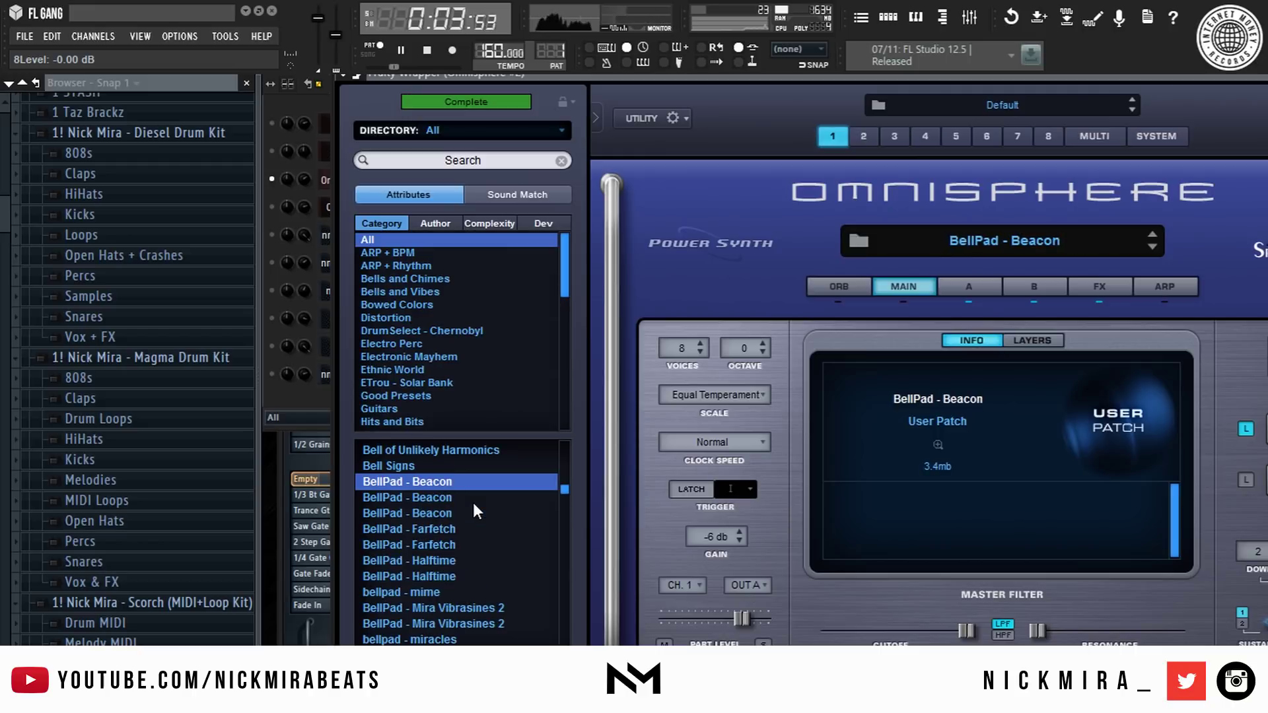
pyautogui.click(302, 110)
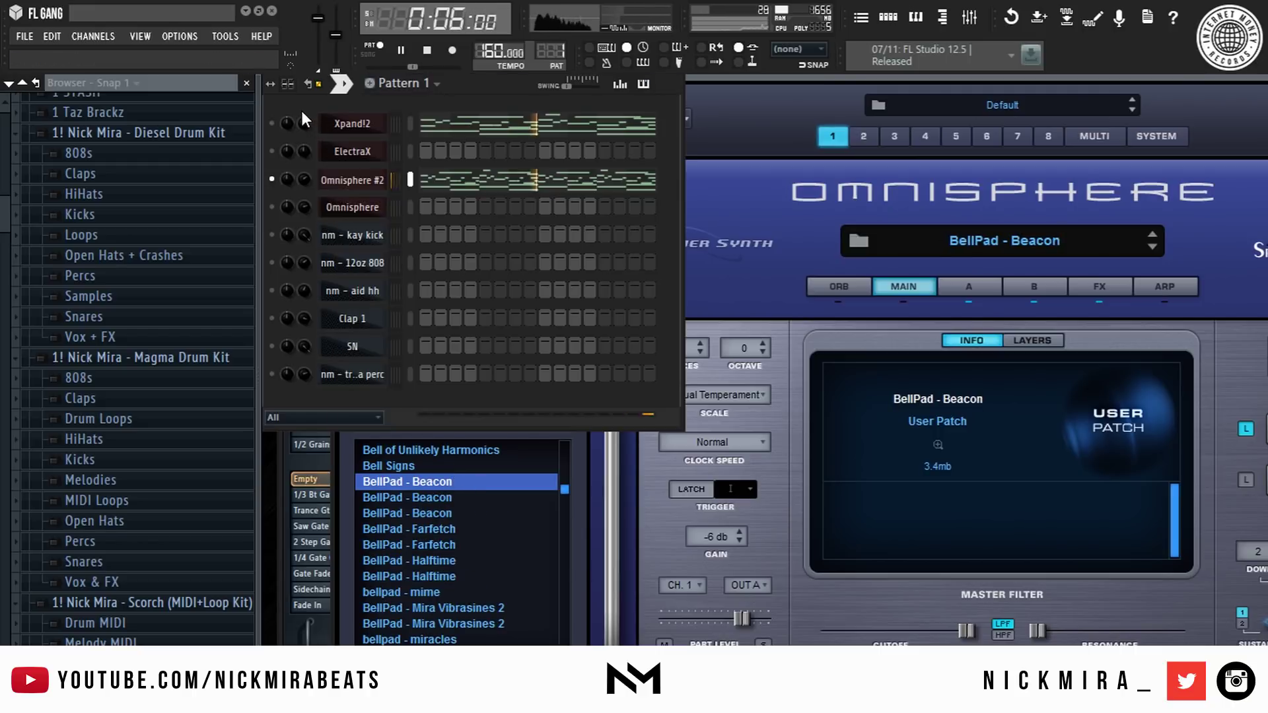
# - Add Fruity Parametric EQ 2 to the Omnisphere #2 mixer track, cutting the lows and dipping the low mids and highs
pyautogui.click(980, 18)
pyautogui.click(1069, 380)
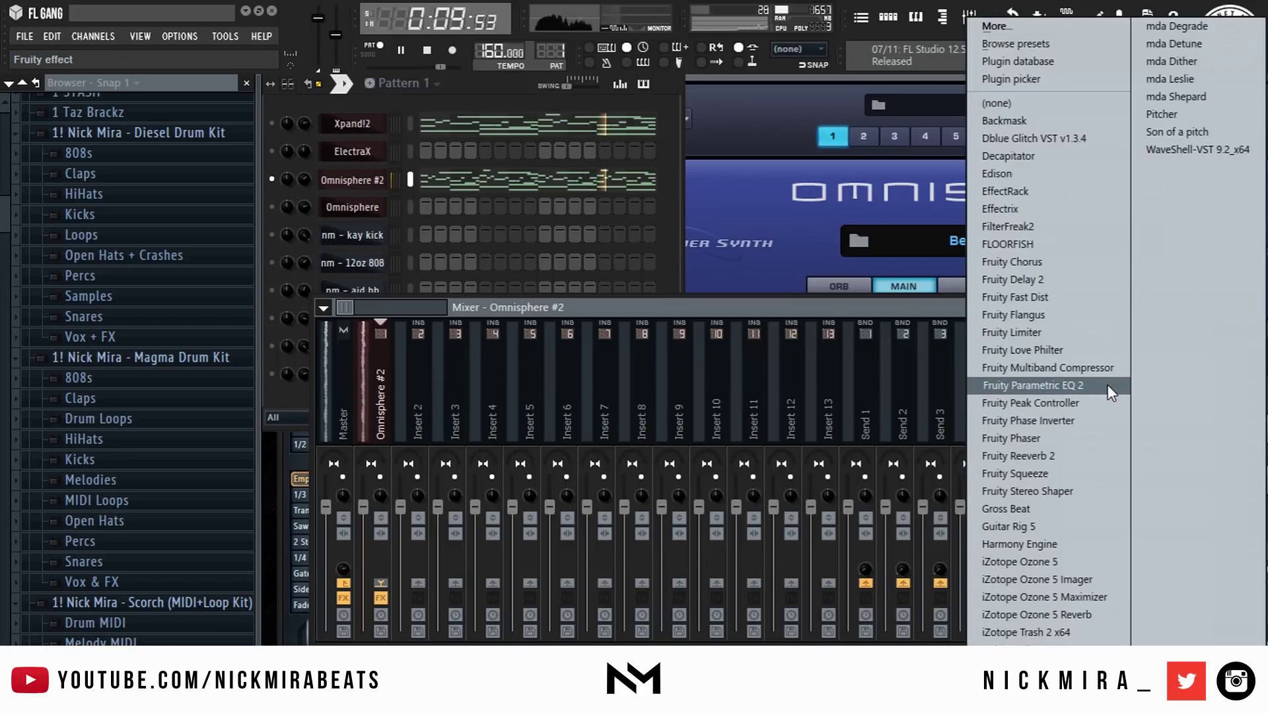
pyautogui.click(1108, 375)
pyautogui.moveTo(412, 398); pyautogui.dragTo(457, 444)
pyautogui.moveTo(618, 398); pyautogui.dragTo(663, 406)
pyautogui.moveTo(495, 398); pyautogui.dragTo(518, 437)
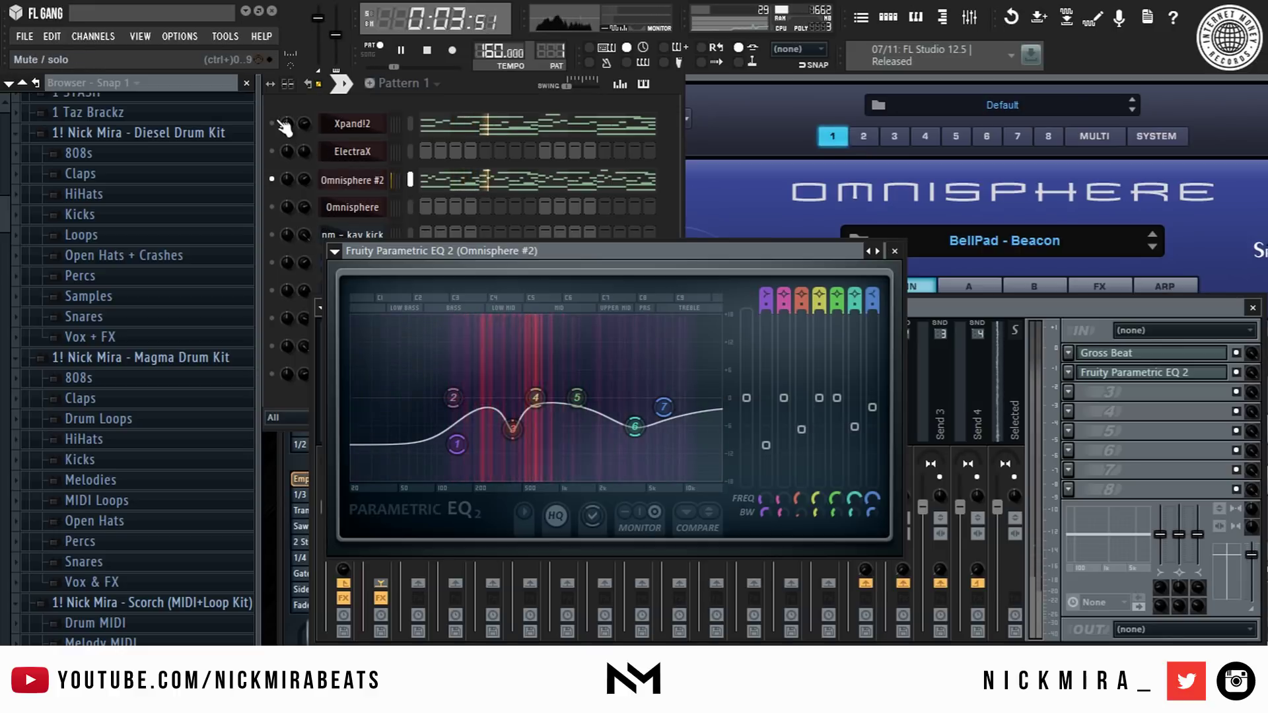
# - Set the Omnisphere #2 channel volume to about 63% with all channels unmuted, and place a Clap 1 hit on step 9
pyautogui.click(315, 145)
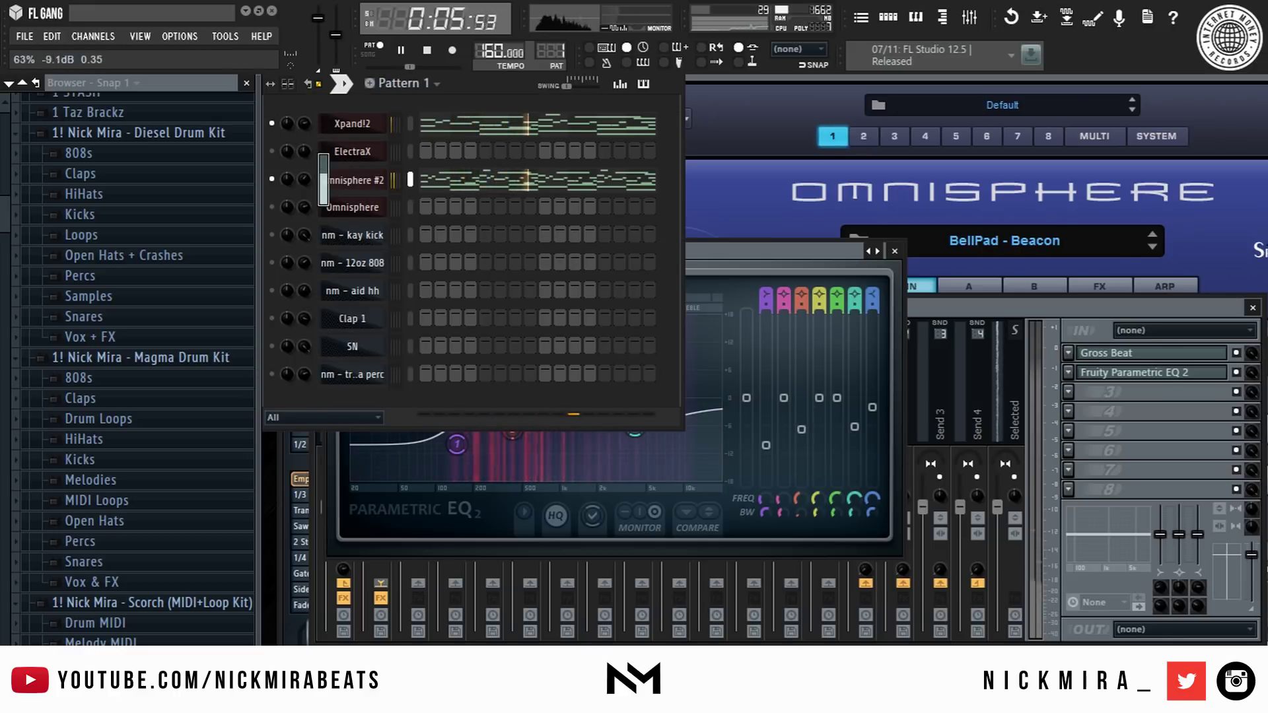
pyautogui.click(894, 251)
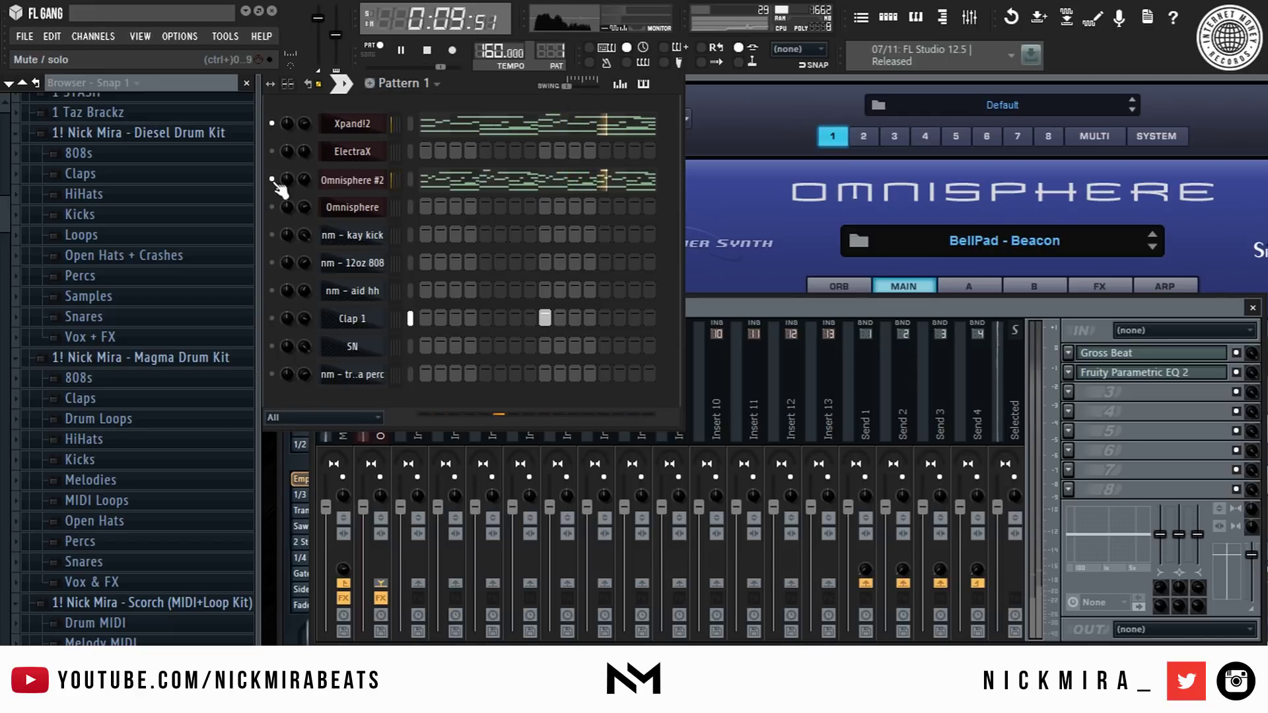
pyautogui.click(295, 193)
# - Draw a 12-step D#6 note followed directly by a 12-step C6 note ending at bar 3 in the ElectraX piano roll
pyautogui.rightClick(374, 152)
pyautogui.click(413, 146)
pyautogui.press('space')
pyautogui.click(376, 156)
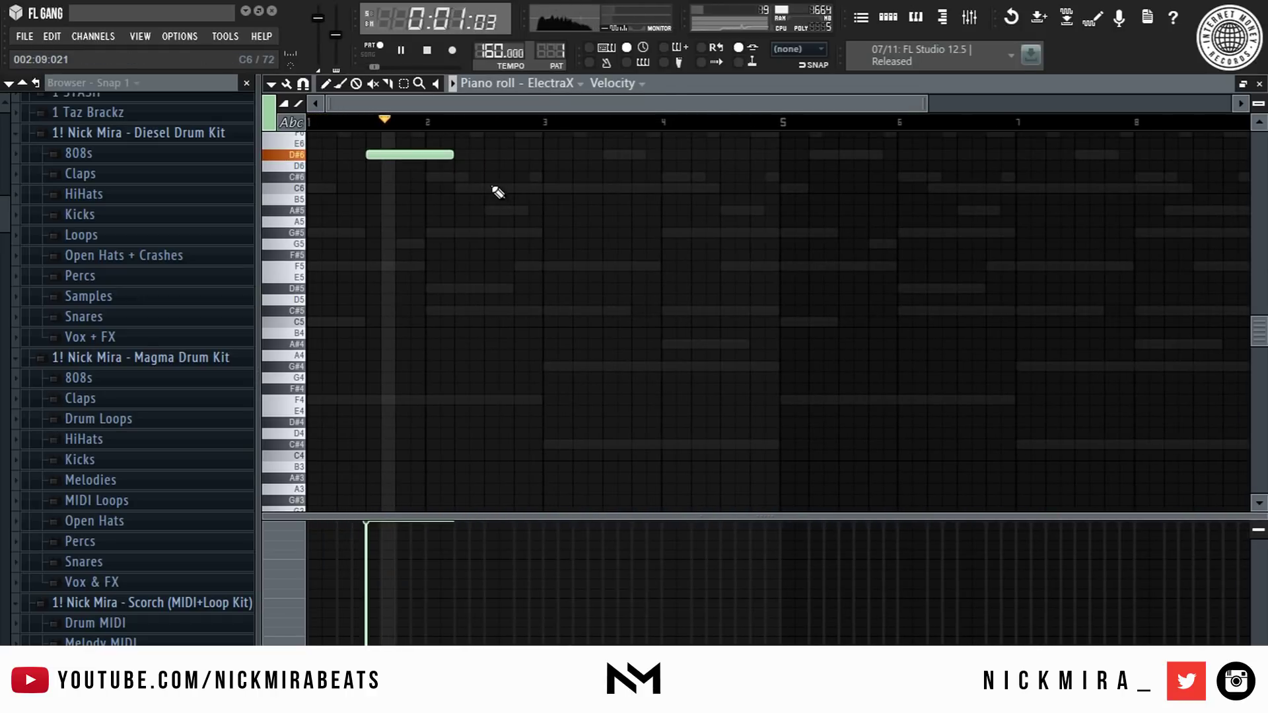
pyautogui.press('space')
pyautogui.moveTo(504, 218); pyautogui.dragTo(469, 213)
pyautogui.press('space')
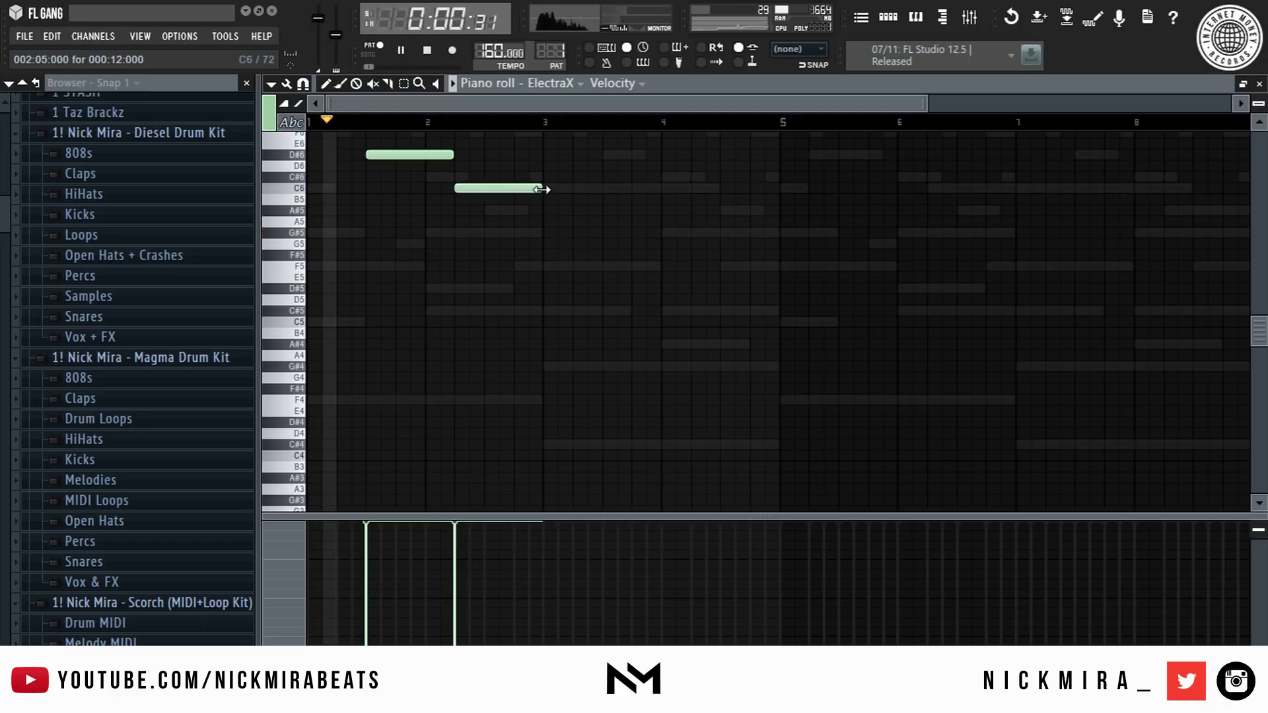
# - Repeat the D#6 and C6 pair every two bars so the ElectraX part runs through bar 8
pyautogui.hotkey('ctrl', 'b')
pyautogui.hotkey('shift', 'Right')
pyautogui.hotkey('shift', 'Right')
pyautogui.hotkey('ctrl', 'd')
pyautogui.hotkey('ctrl', 'b')
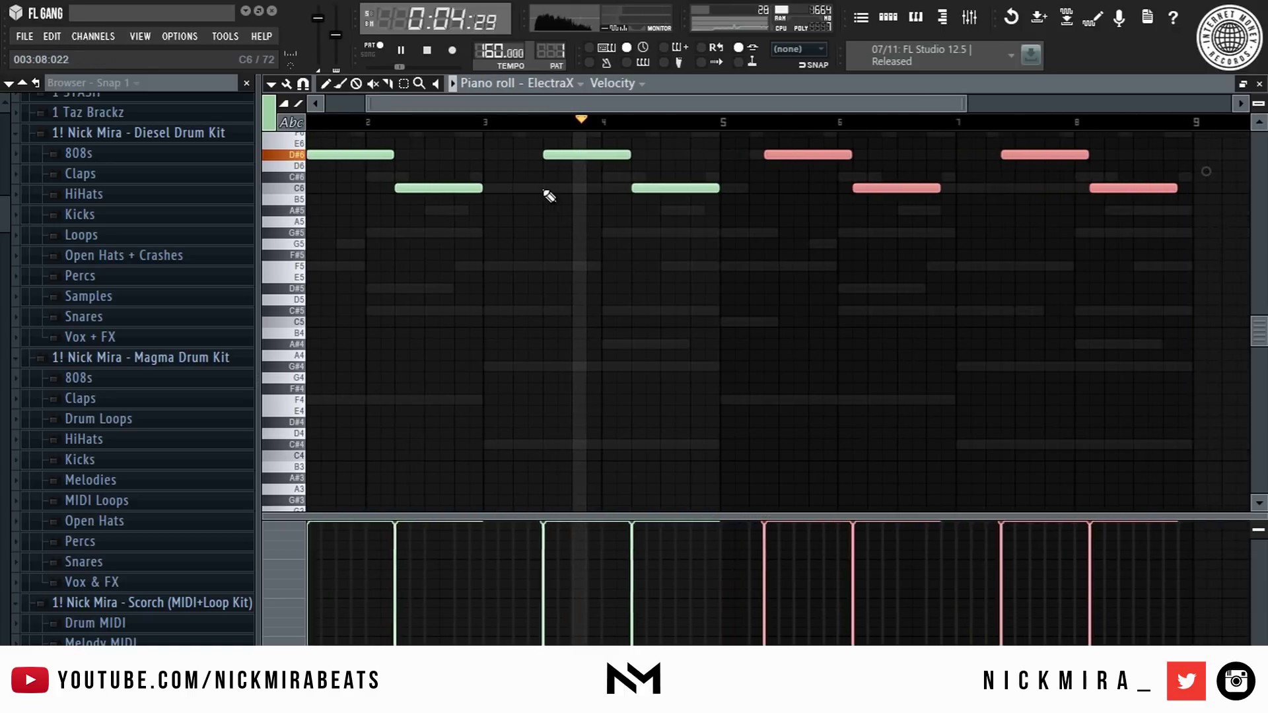
pyautogui.hotkey('ctrl', 'd')
pyautogui.scroll(-2, 614, 123)
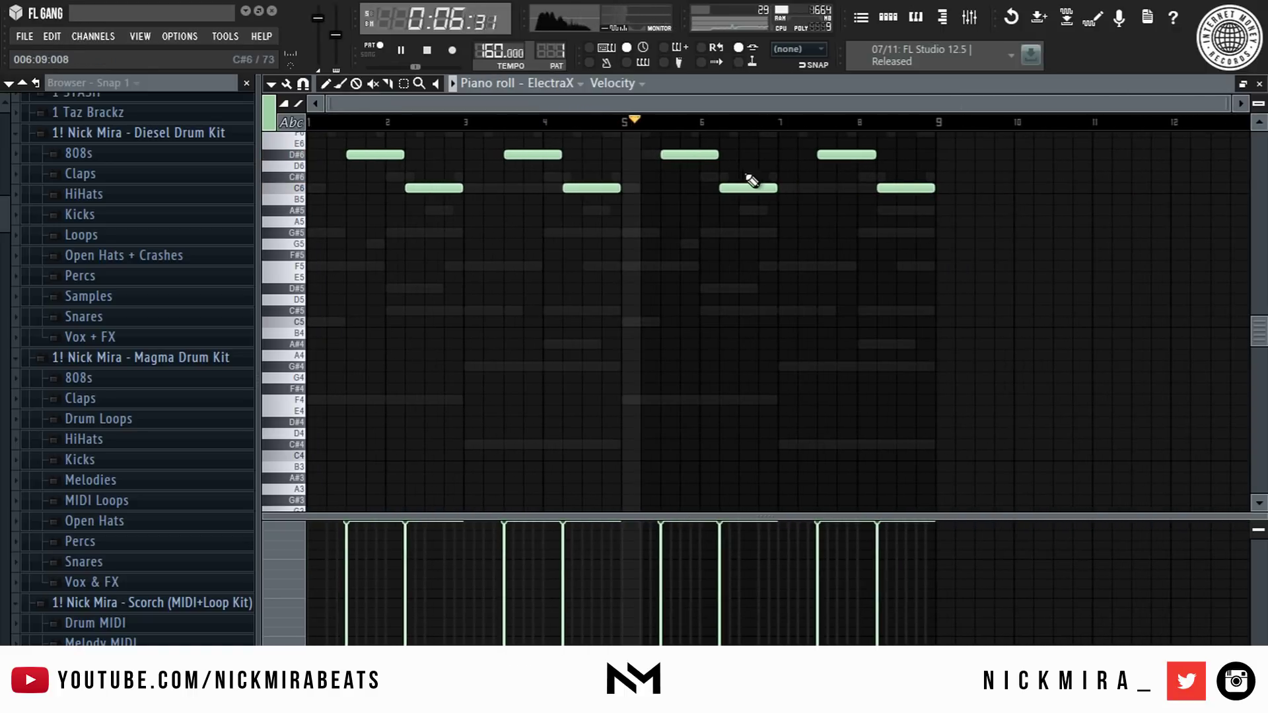
# - Lower the C6 notes in bars 6 and 8 of the ElectraX part to below A#5 and close the piano roll
pyautogui.moveTo(922, 185); pyautogui.dragTo(772, 228)
pyautogui.hotkey('shift', 'Down')
pyautogui.hotkey('shift', 'Down')
pyautogui.scroll(2, 772, 225)
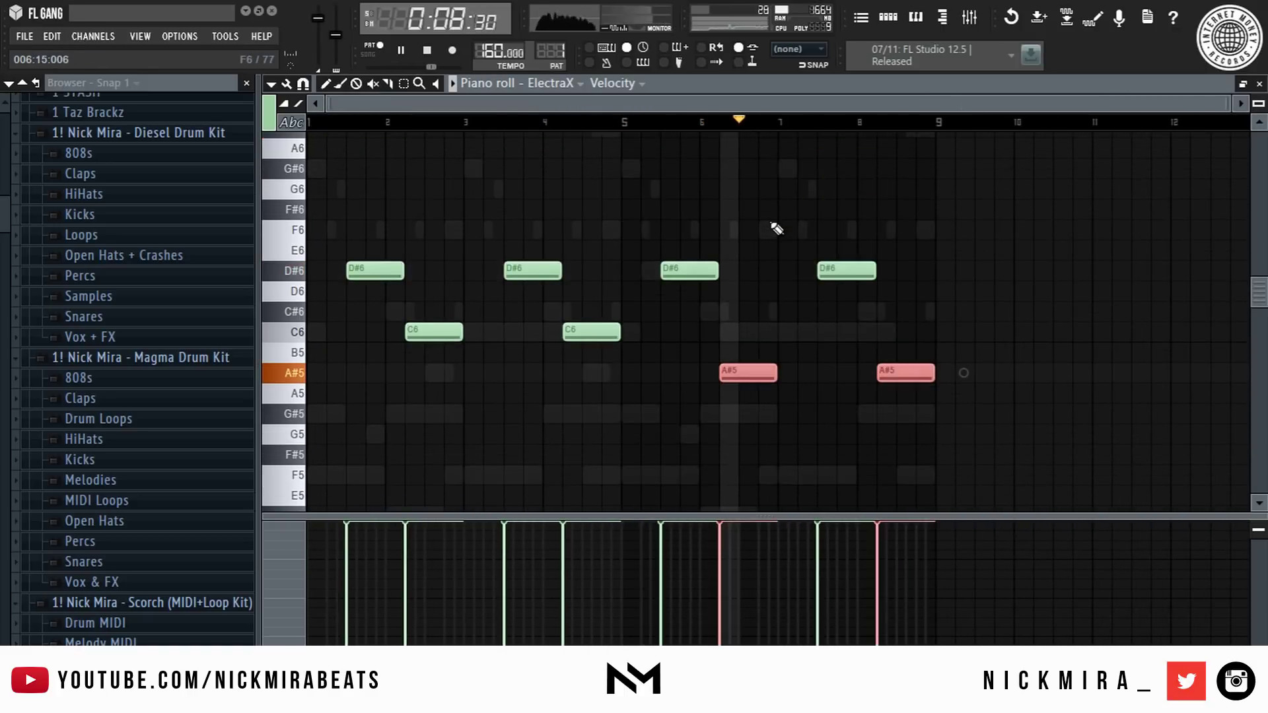
pyautogui.press('Down')
pyautogui.press('Down')
pyautogui.scroll(-1, 635, 445)
pyautogui.hotkey('ctrl', 'd')
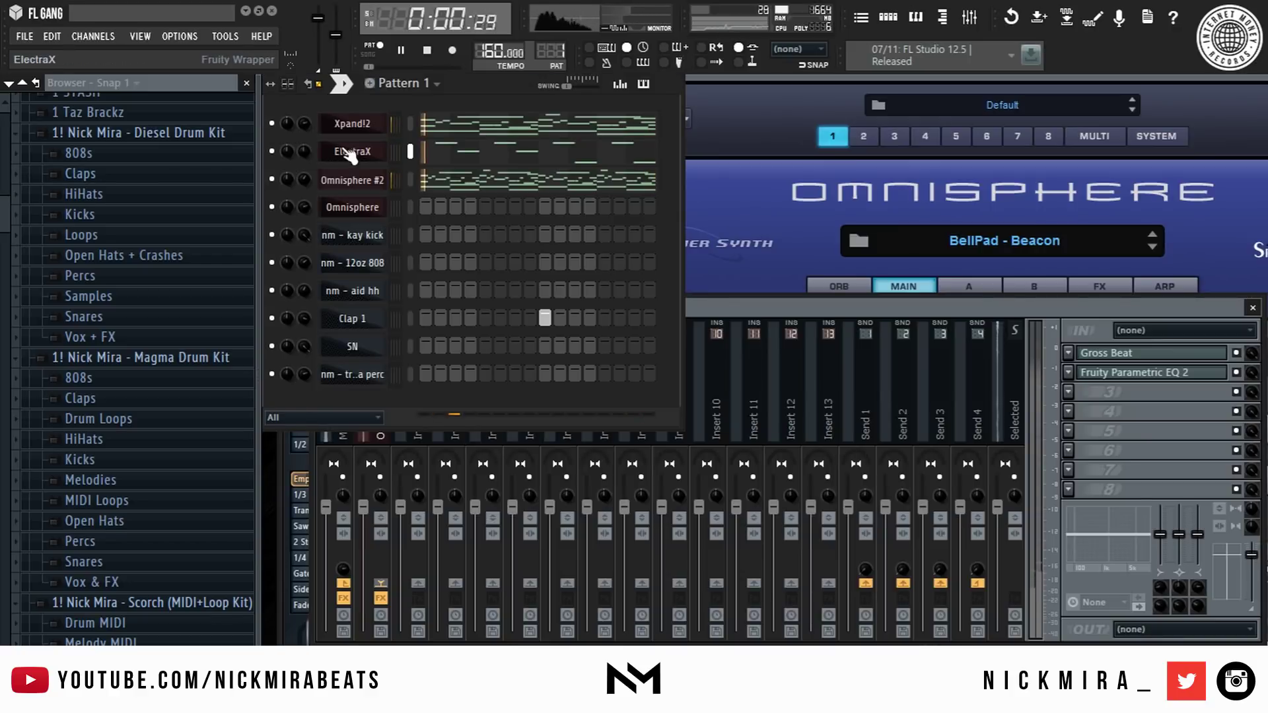
# - Draw G#5, C7 and G6 notes in the Omnisphere piano roll, trimming C7 to end where G6 starts at bar 2
pyautogui.rightClick(370, 210)
pyautogui.click(422, 205)
pyautogui.press('space')
pyautogui.click(380, 229)
pyautogui.scroll(-6, 366, 114)
pyautogui.scroll(3, 365, 204)
pyautogui.press('space')
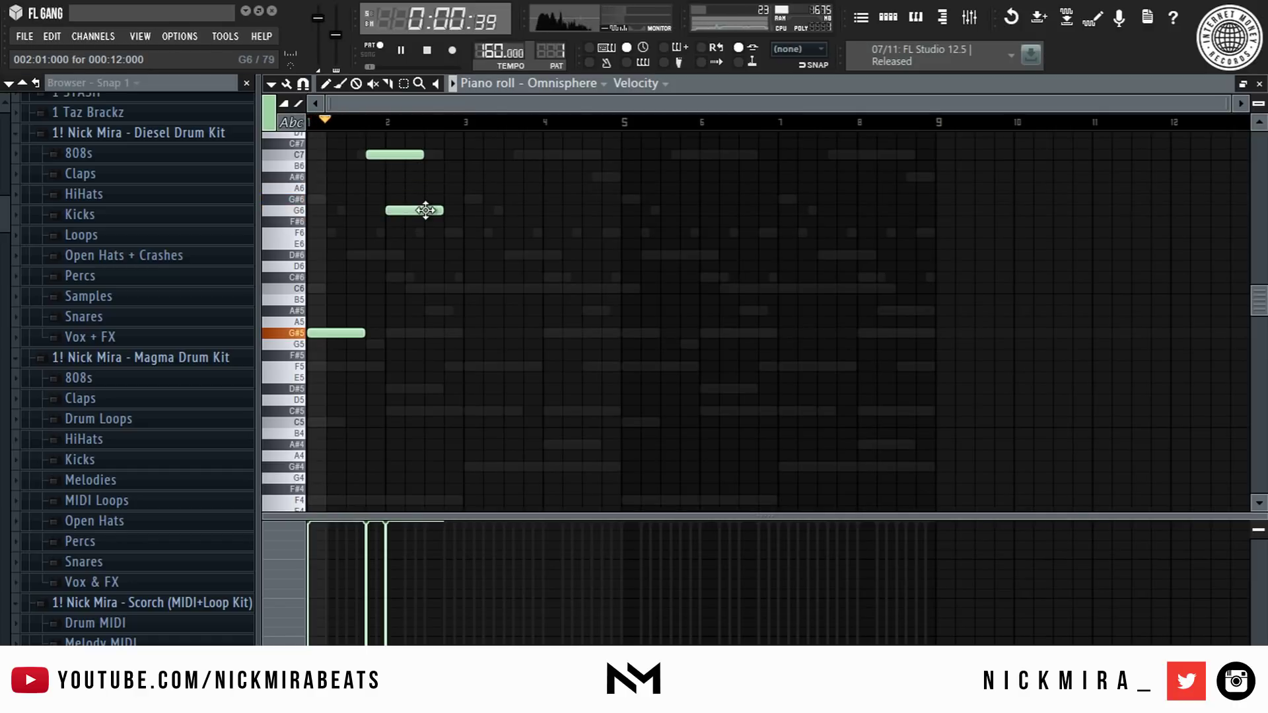
pyautogui.hotkey('ctrl', 'l')
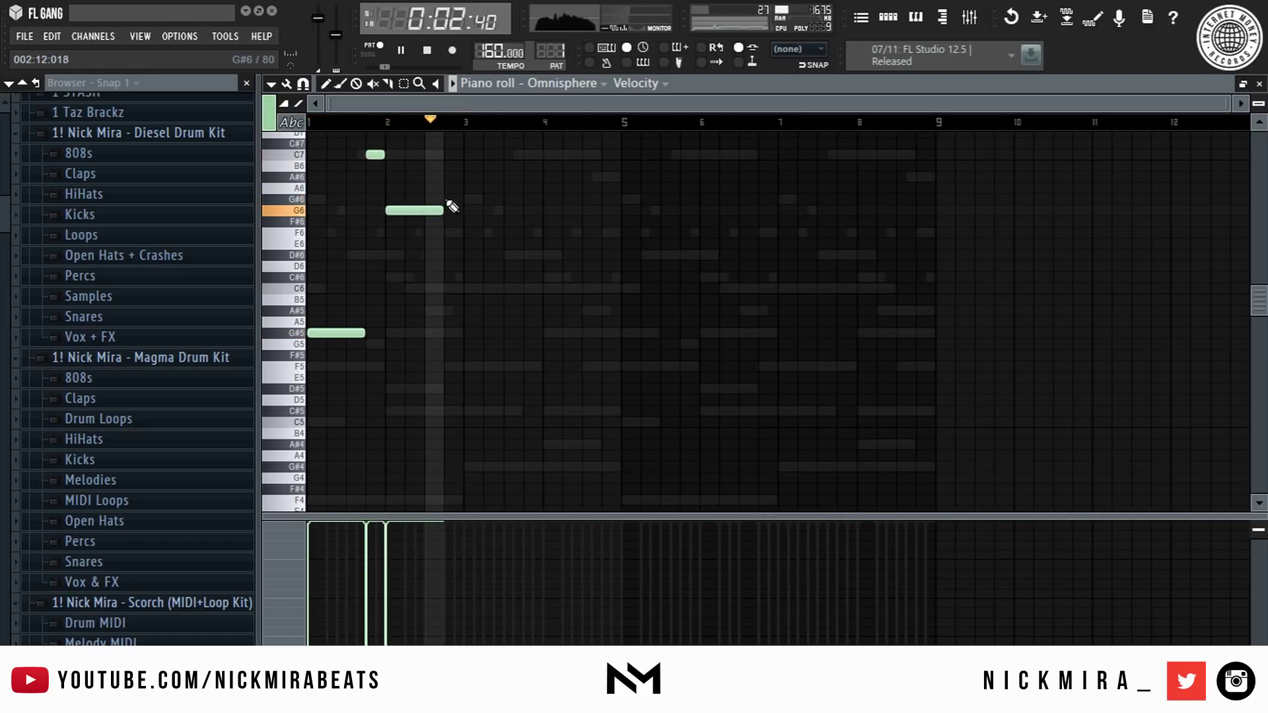
# - Add A#6, C6, D#6, F6 and G#6 notes without overlaps up to bar 5 and duplicate the whole Omnisphere phrase into bars 5 to 8
pyautogui.press('space')
pyautogui.click(452, 176)
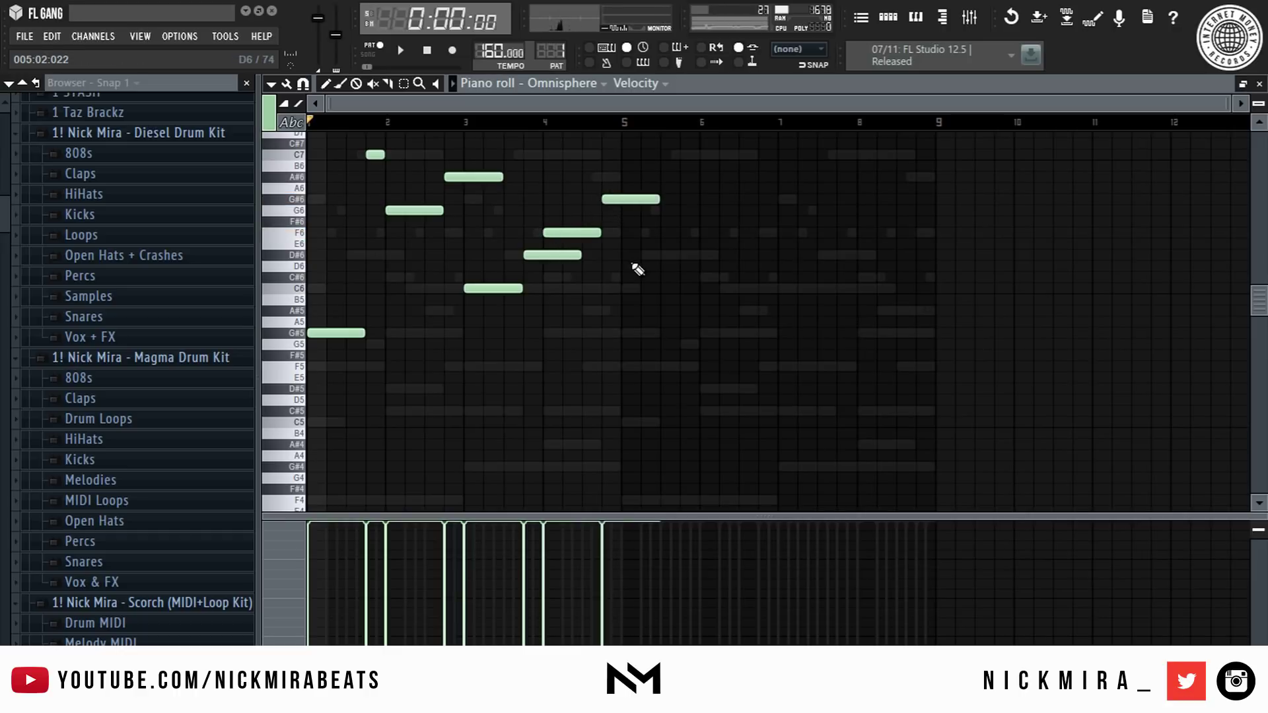
pyautogui.hotkey('ctrl', 'b')
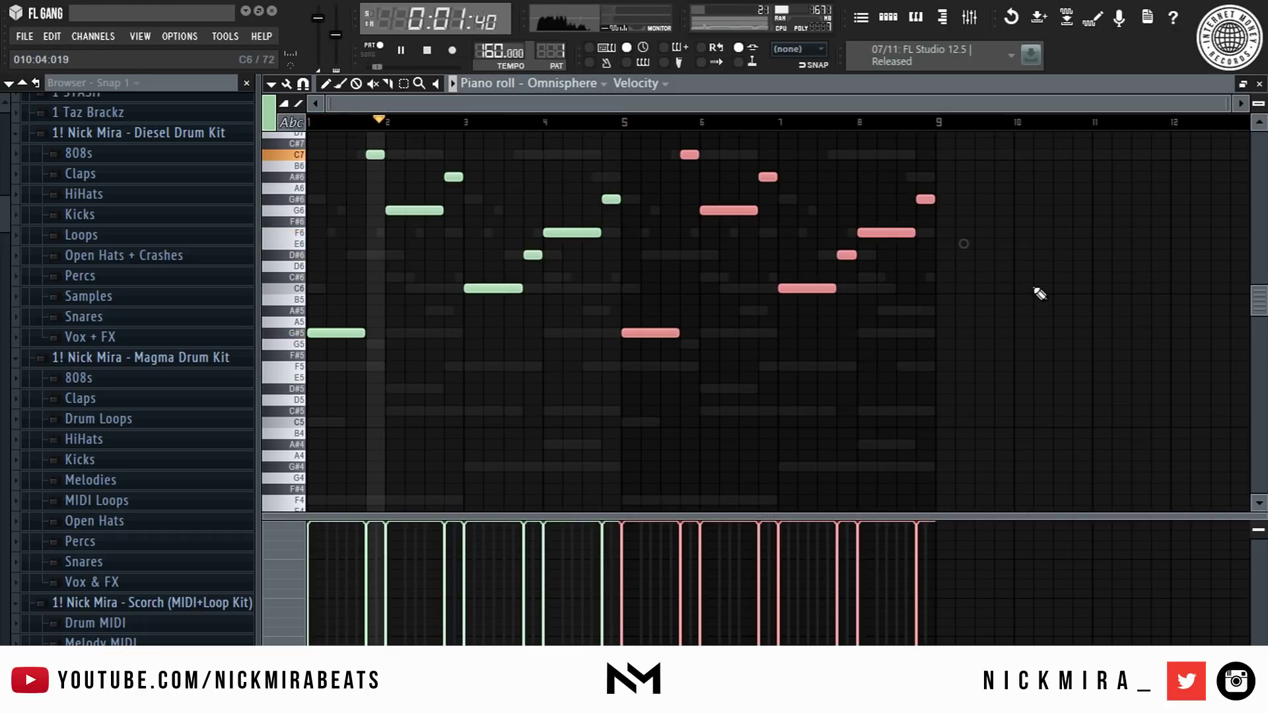
pyautogui.press('Escape')
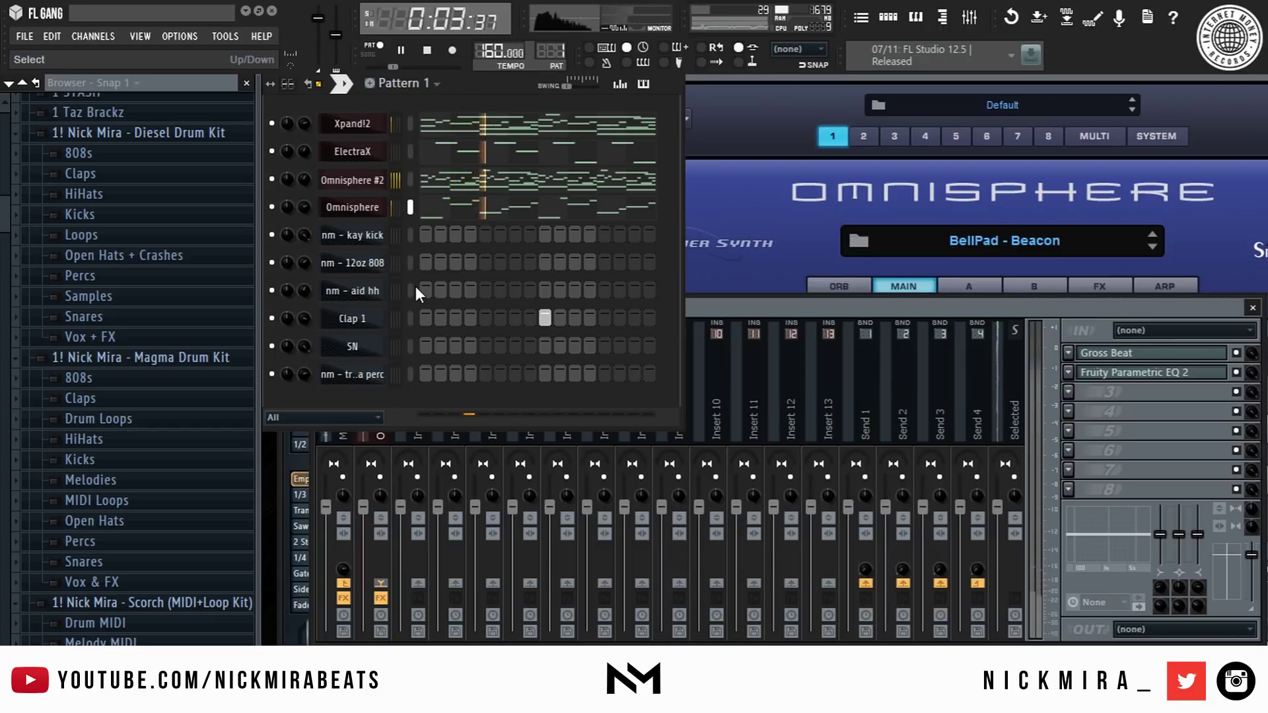
# - Fill the nm - aid hh channel with a hit every two steps and raise all Clap 1 step velocities to maximum
pyautogui.rightClick(371, 291)
pyautogui.click(454, 422)
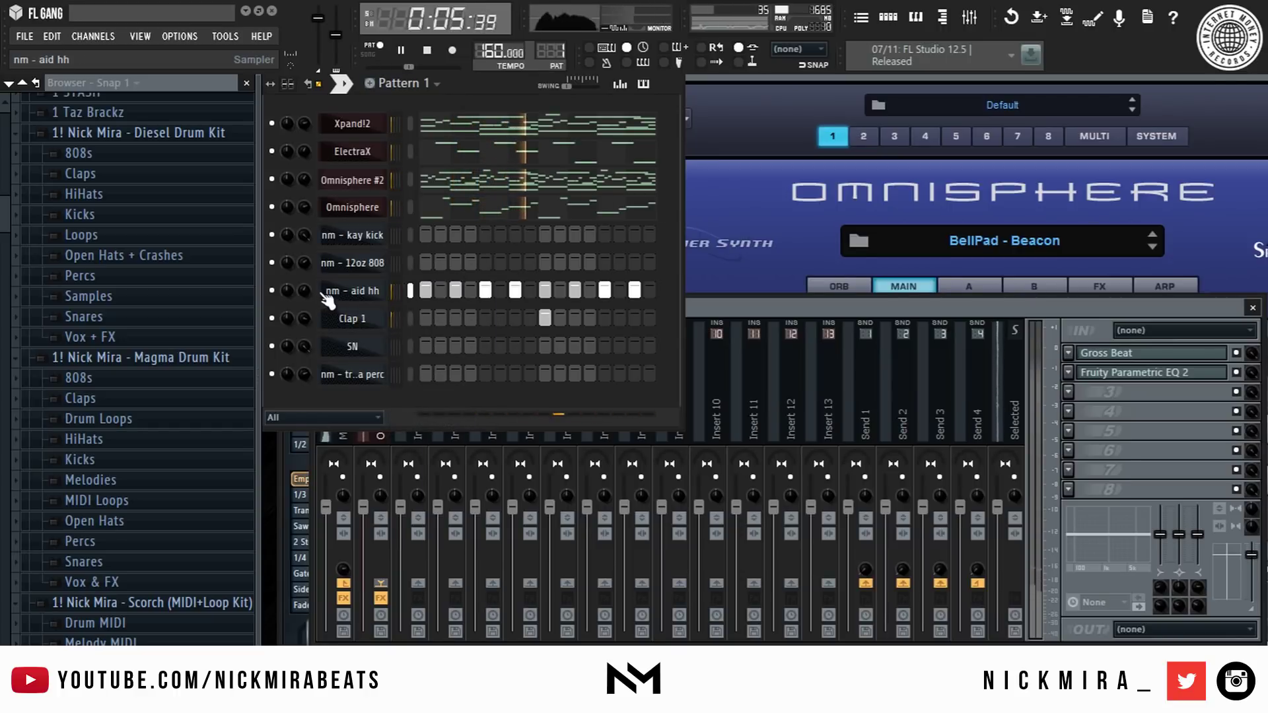
pyautogui.click(342, 319)
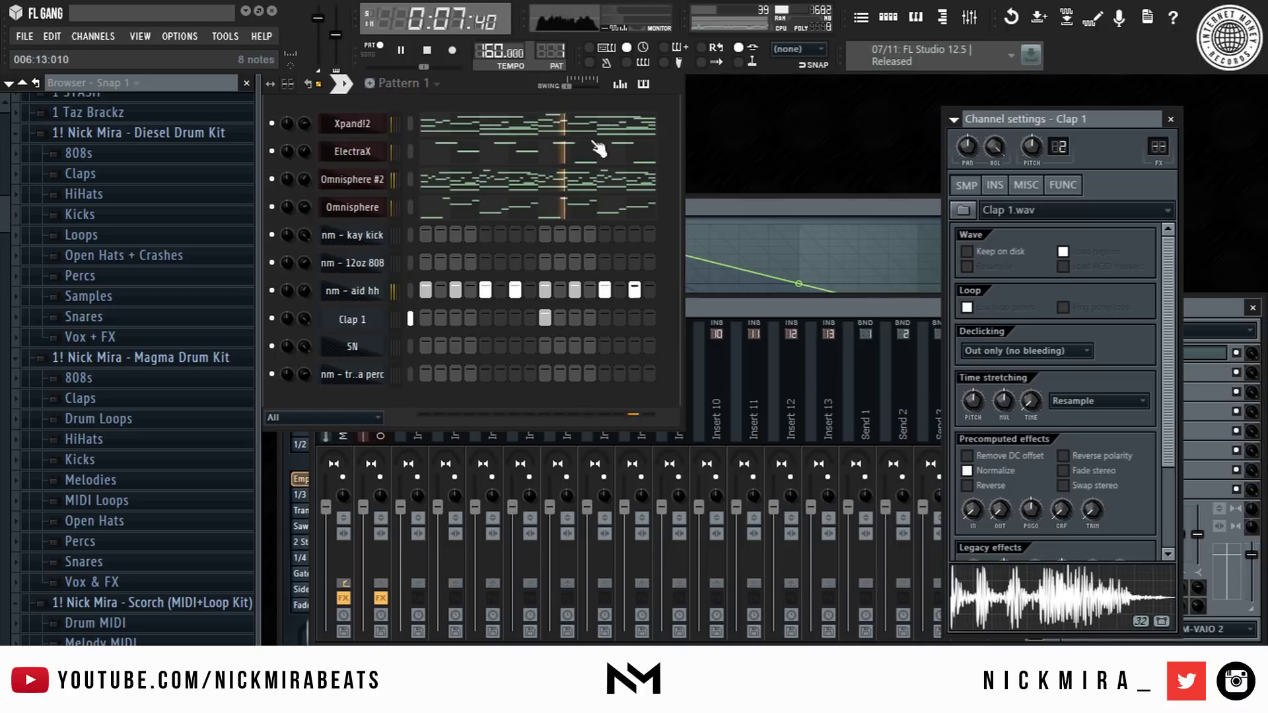
pyautogui.click(624, 87)
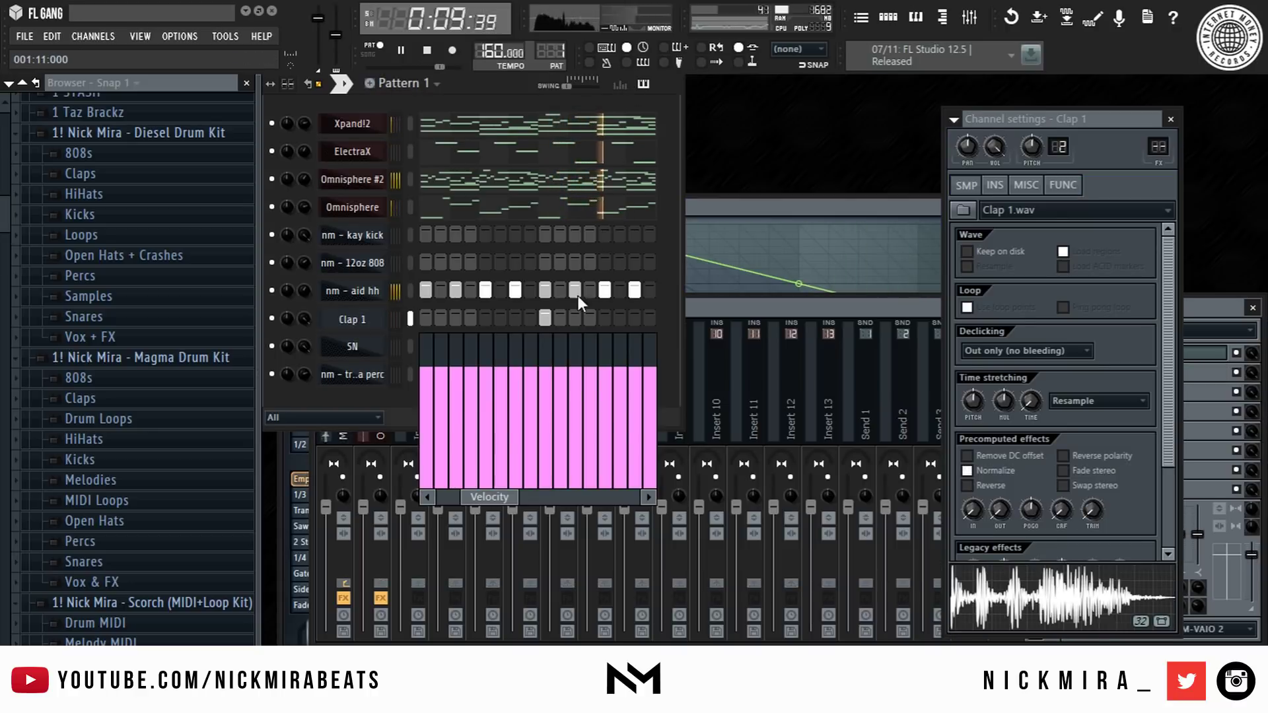
pyautogui.moveTo(576, 357)
pyautogui.mouseDown()
pyautogui.moveTo(657, 335)
pyautogui.moveTo(420, 335)
pyautogui.mouseUp()
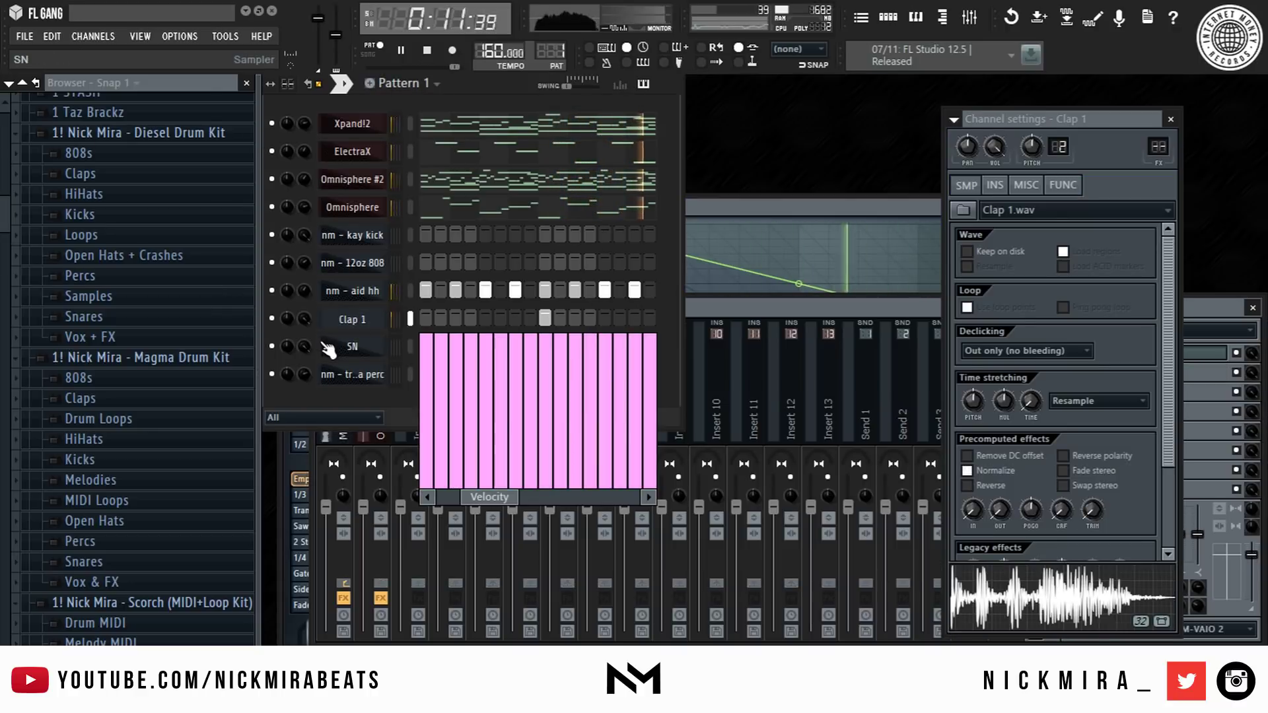
# - Send the nm - aid hh hi-hat steps to the piano roll
pyautogui.rightClick(352, 291)
pyautogui.click(423, 285)
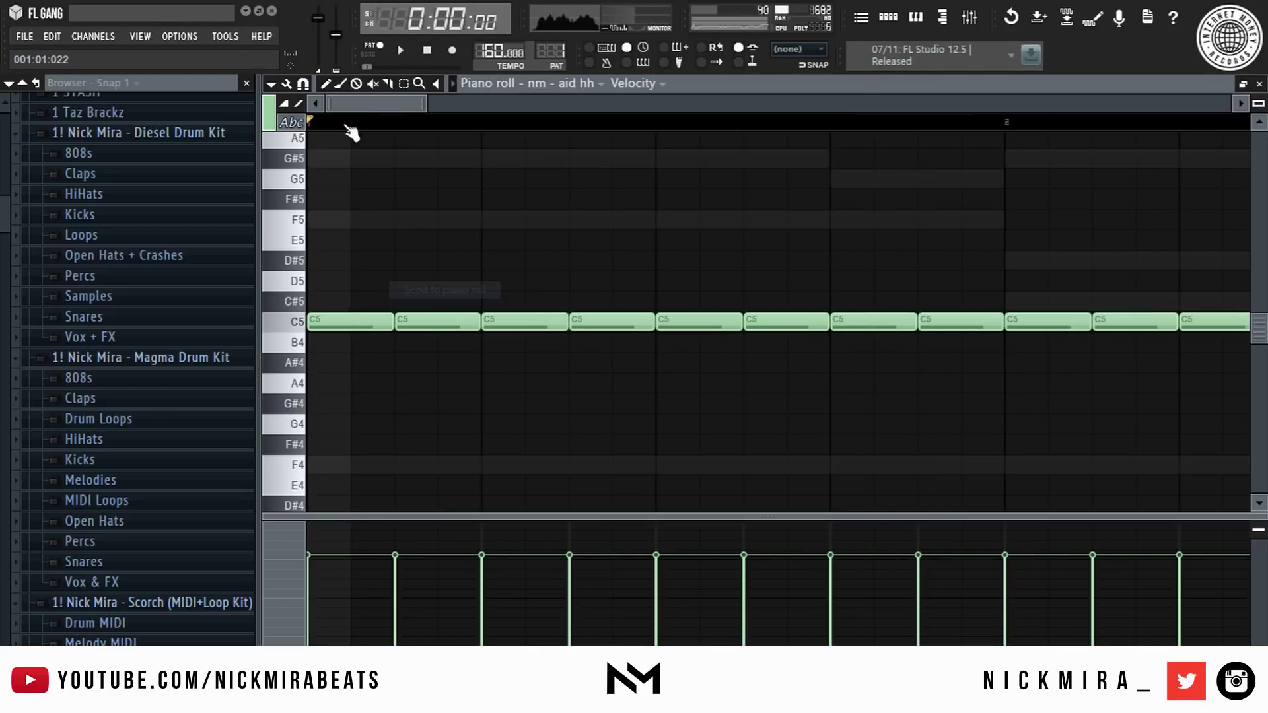
pyautogui.scroll(-3, 343, 123)
pyautogui.moveTo(308, 297); pyautogui.dragTo(318, 348)
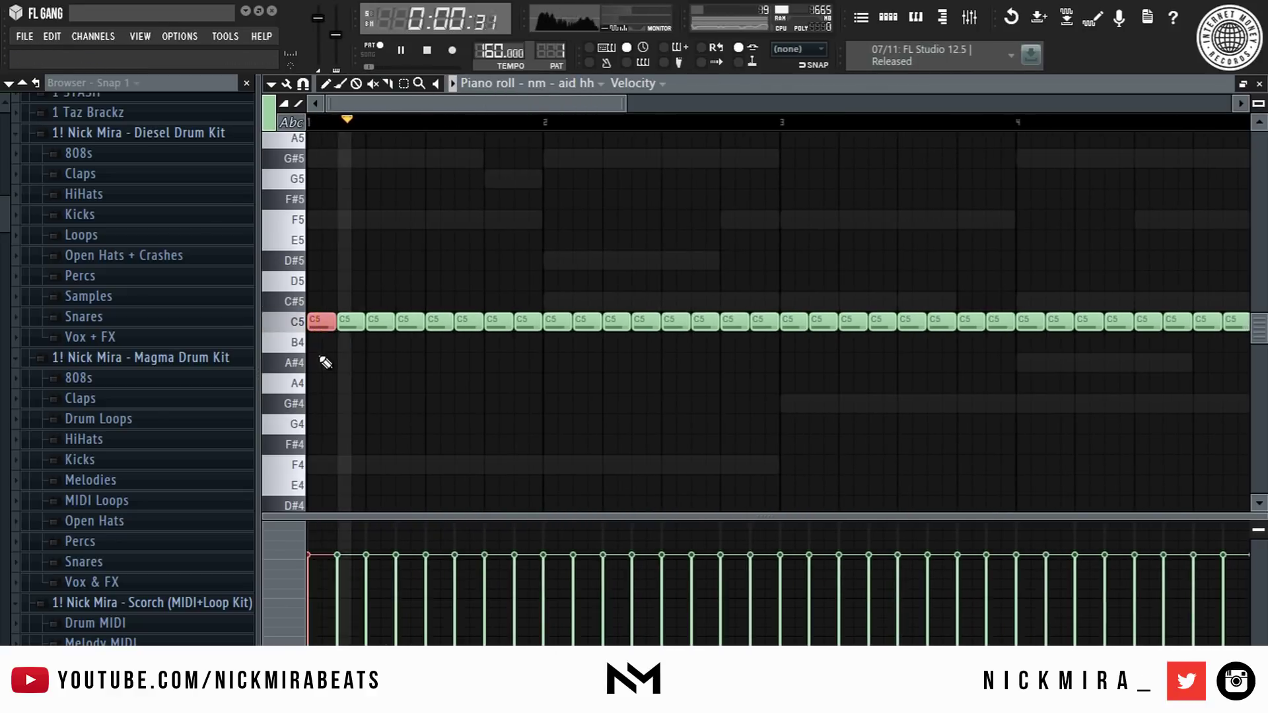
pyautogui.hotkey('alt', 'u')
pyautogui.press('space')
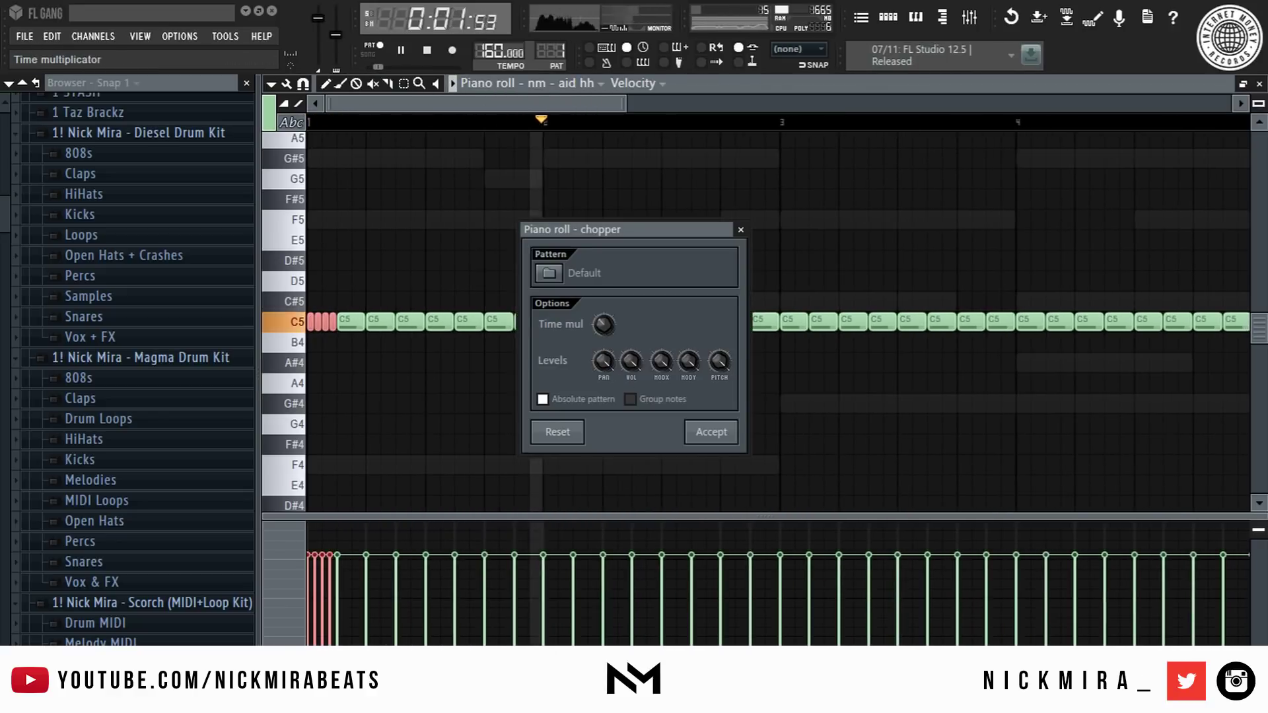
pyautogui.press('Escape')
pyautogui.press('space')
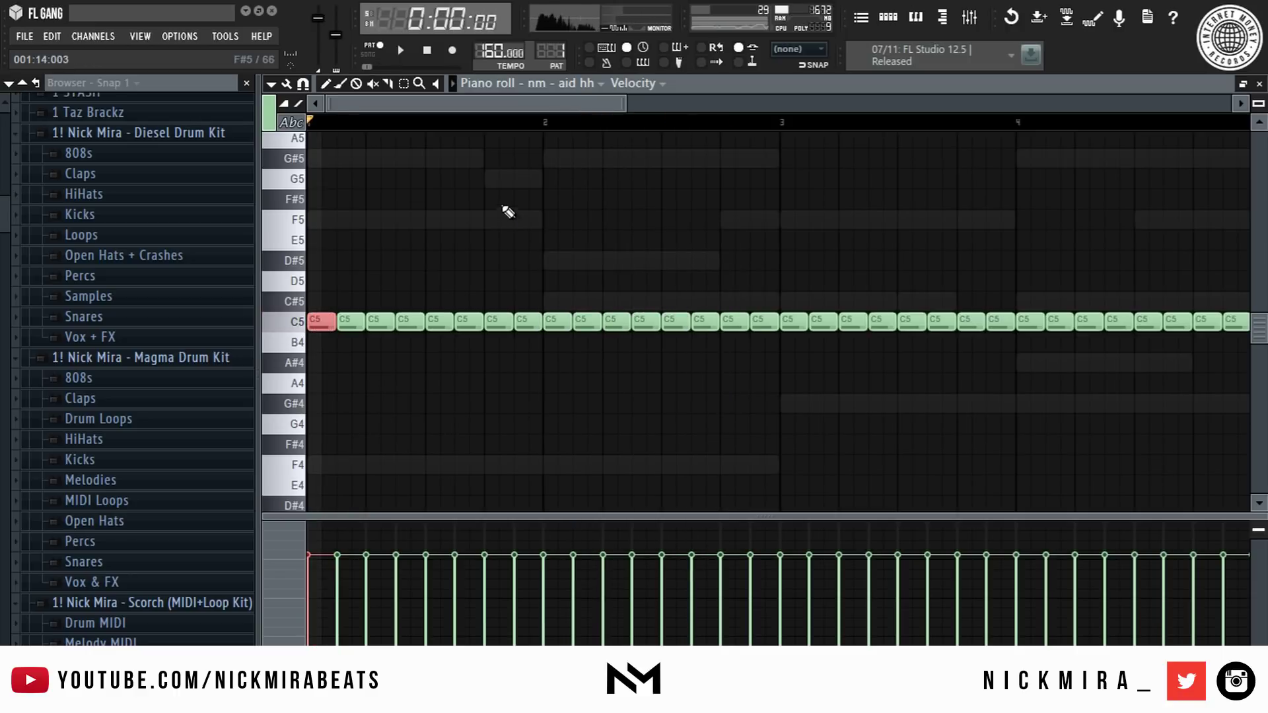
# - Play the hi-hat pattern and delete the sixth C5 note in bar 1 to leave a gap
pyautogui.press('space')
pyautogui.press('space')
pyautogui.rightClick(472, 320)
pyautogui.press('space')
pyautogui.press('space')
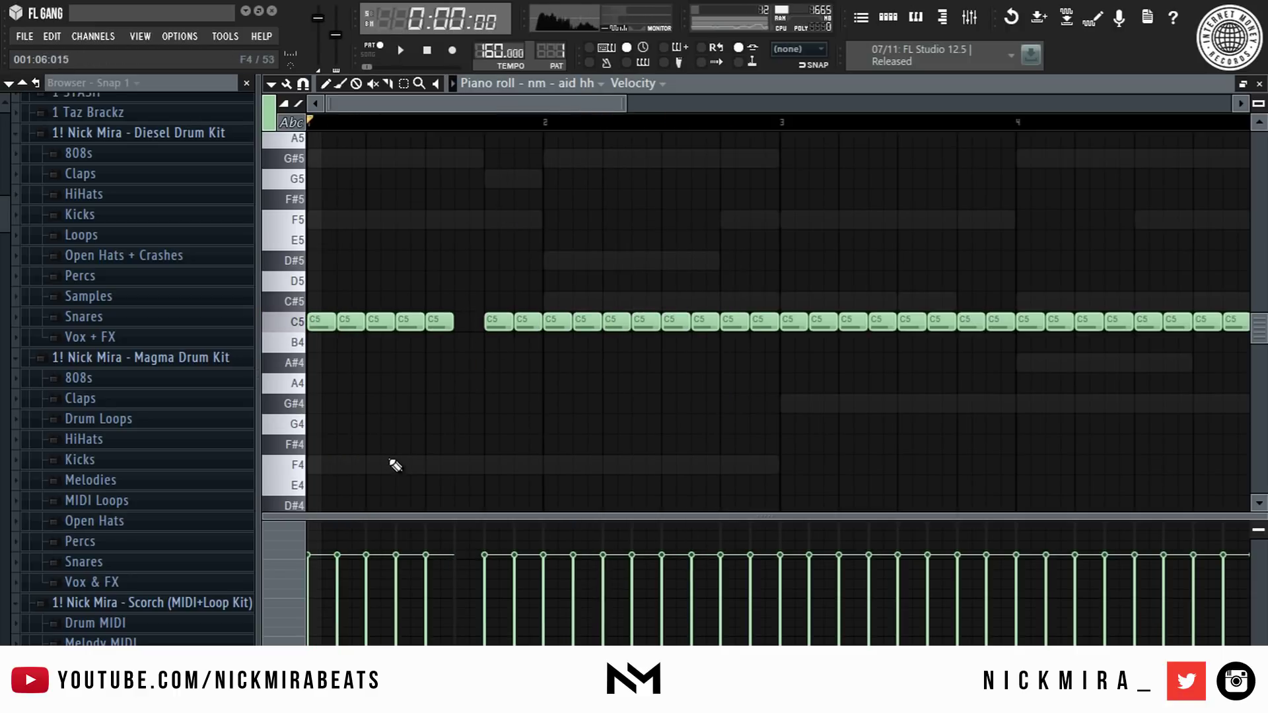
# - Add short, lower-pitched F#4 hi-hat notes on steps 5 and 7 of bar 1
pyautogui.click(370, 451)
pyautogui.press('space')
pyautogui.press('space')
pyautogui.keyDown('ctrl'); pyautogui.click(411, 446); pyautogui.keyUp('ctrl')
pyautogui.hotkey('shift', 'd')
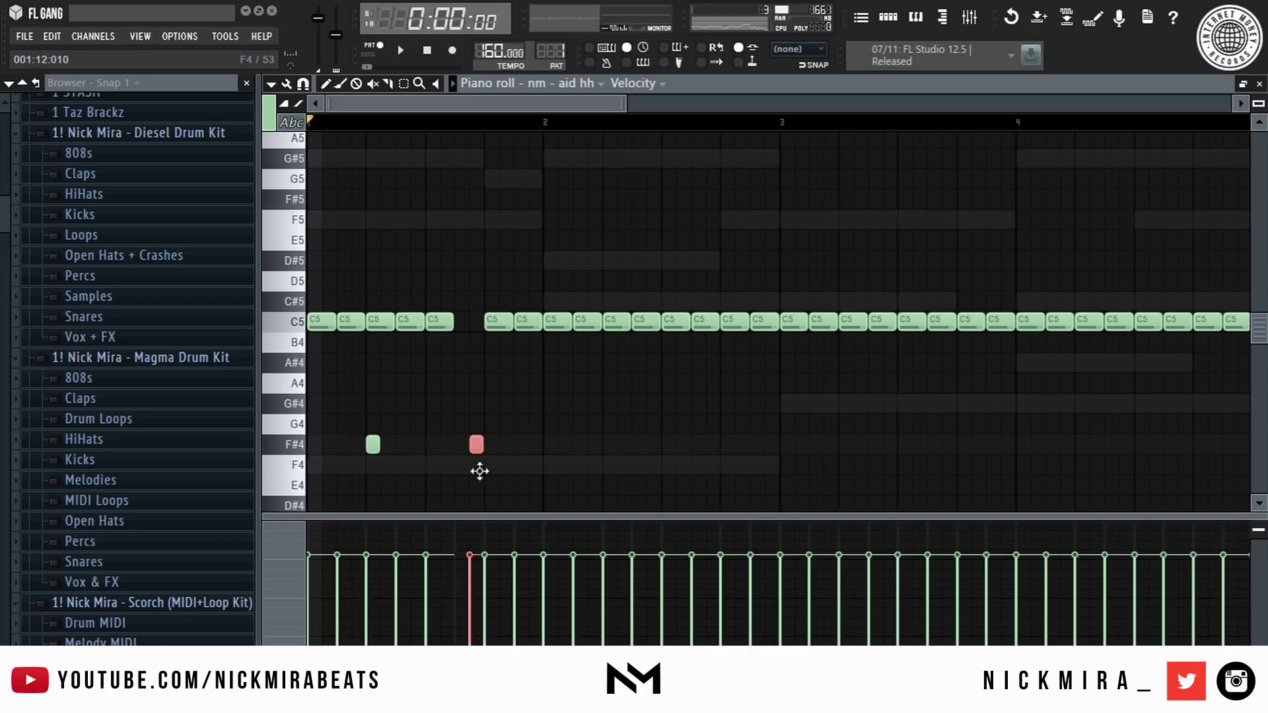
pyautogui.press('space')
pyautogui.moveTo(415, 446); pyautogui.dragTo(400, 446)
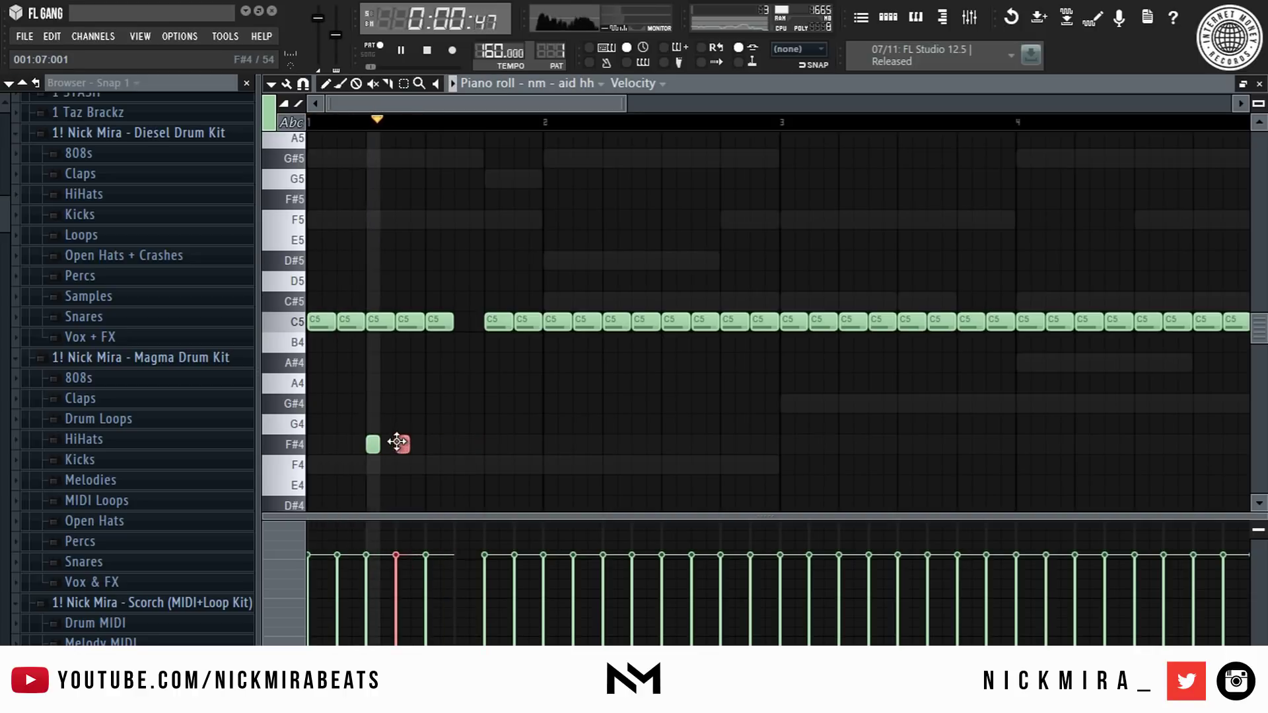
# - Add short F#4 hi-hat notes on steps 3, 5, 7 and 9 of bar 2
pyautogui.click(507, 446)
pyautogui.moveTo(512, 446); pyautogui.dragTo(585, 446)
pyautogui.click(610, 446)
pyautogui.click(639, 444)
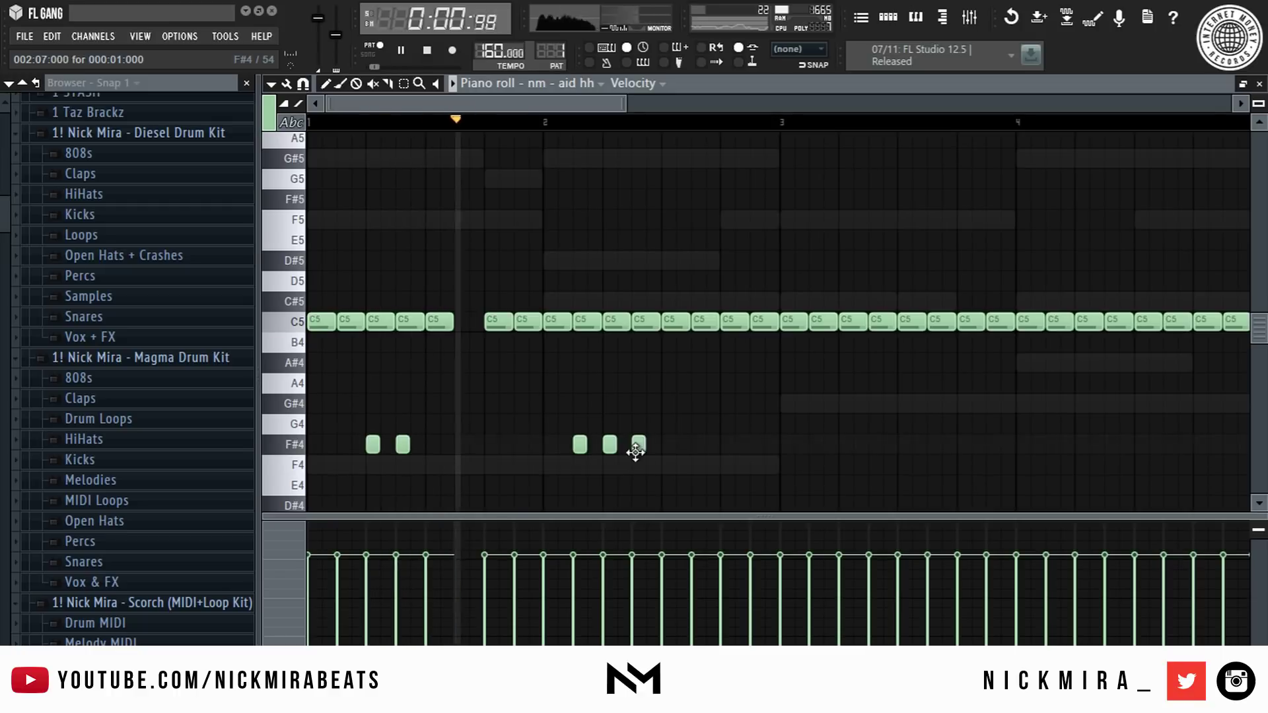
pyautogui.click(668, 444)
# - Duplicate the F#4 notes of bars 1 and 2 into bars 3 and 4, and delete the sixth C5 note in bar 3
pyautogui.moveTo(770, 394); pyautogui.dragTo(364, 455)
pyautogui.hotkey('ctrl', 'b')
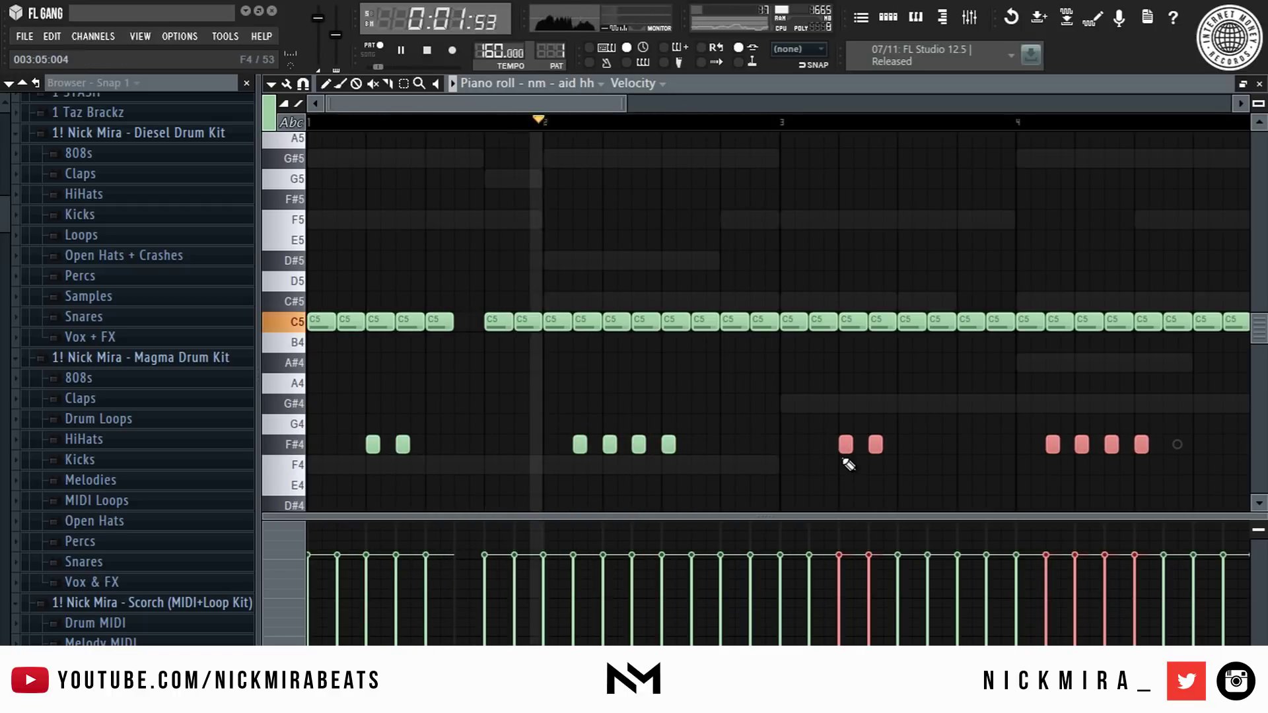
pyautogui.click(843, 458)
pyautogui.rightClick(934, 322)
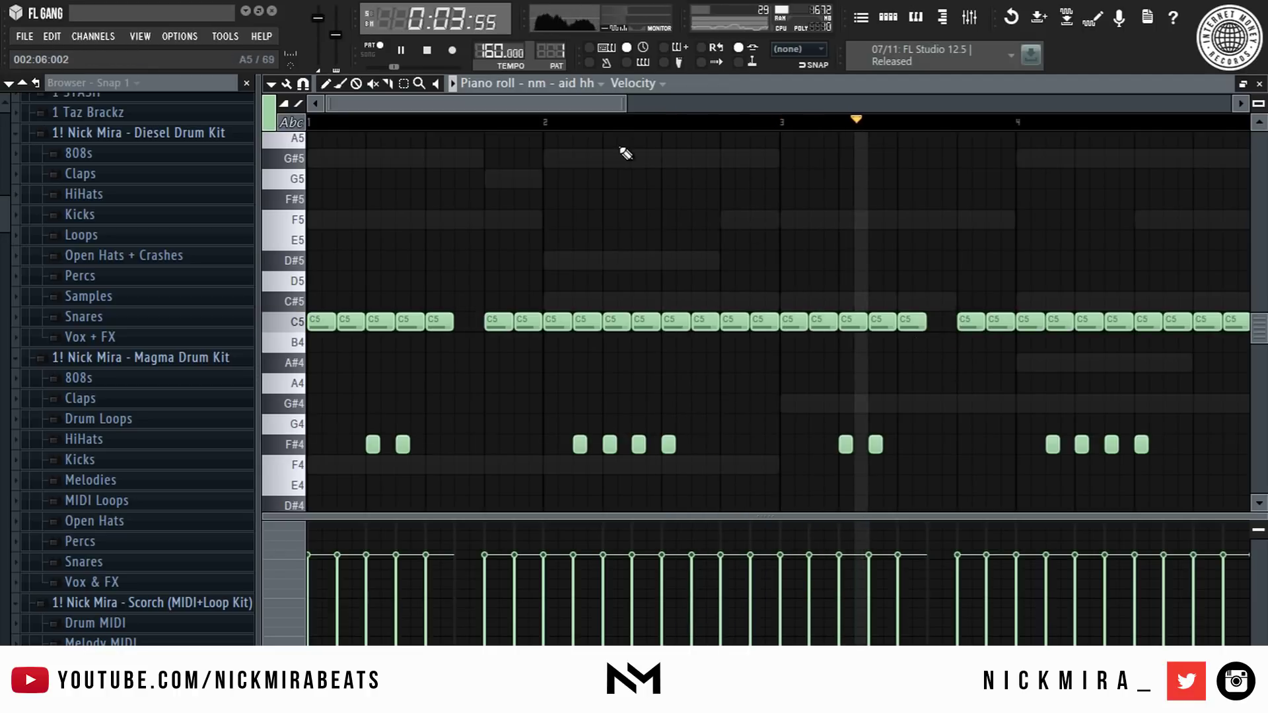
# - At 1/3 beat snap, add two F#4 notes after step 9 of bar 4 and delete the bar's sixth and eighth C5 notes
pyautogui.scroll(-4, 645, 121)
pyautogui.scroll(3, 588, 125)
pyautogui.press('space')
pyautogui.click(304, 85)
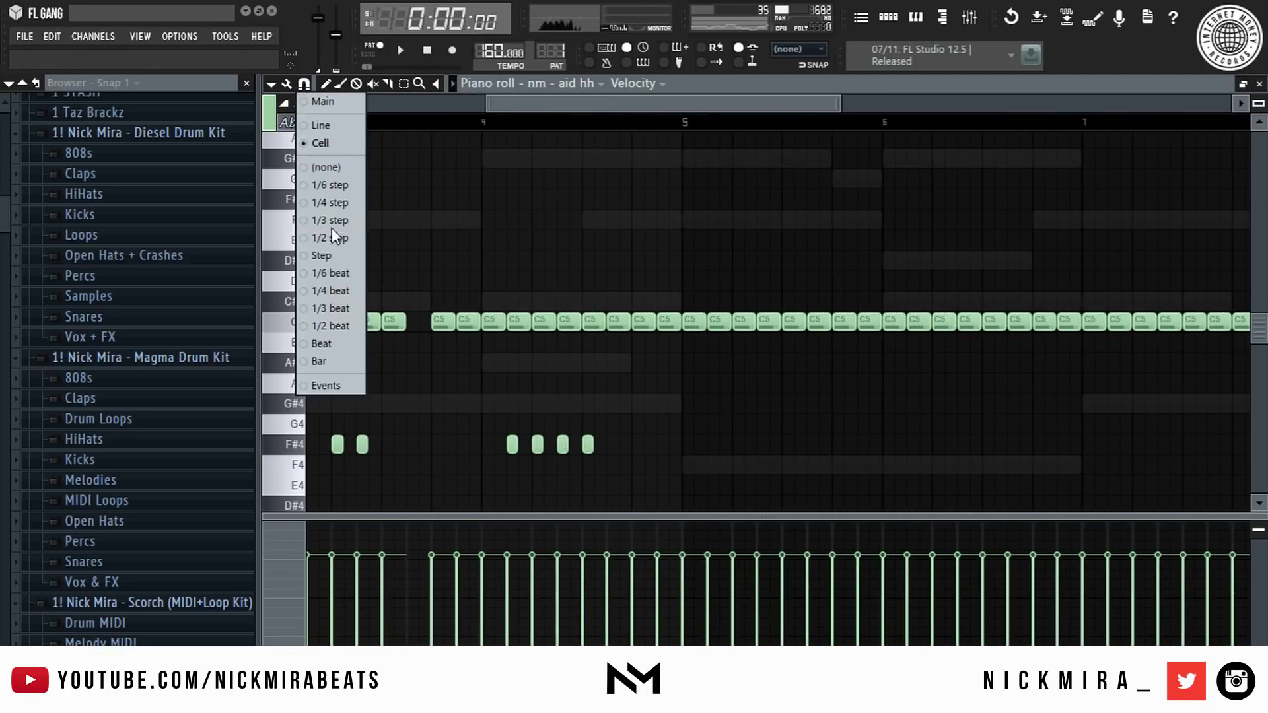
pyautogui.click(349, 326)
pyautogui.click(584, 121)
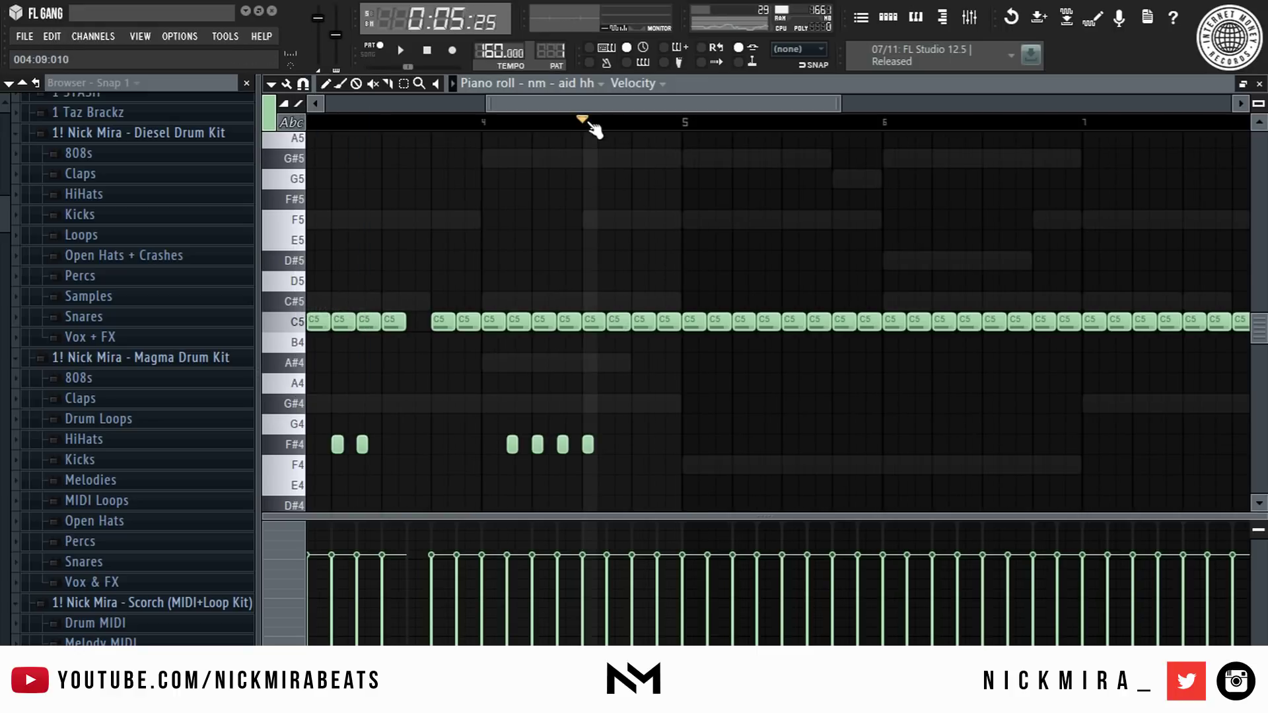
pyautogui.press('space')
pyautogui.click(651, 444)
pyautogui.rightClick(617, 322)
pyautogui.rightClick(671, 320)
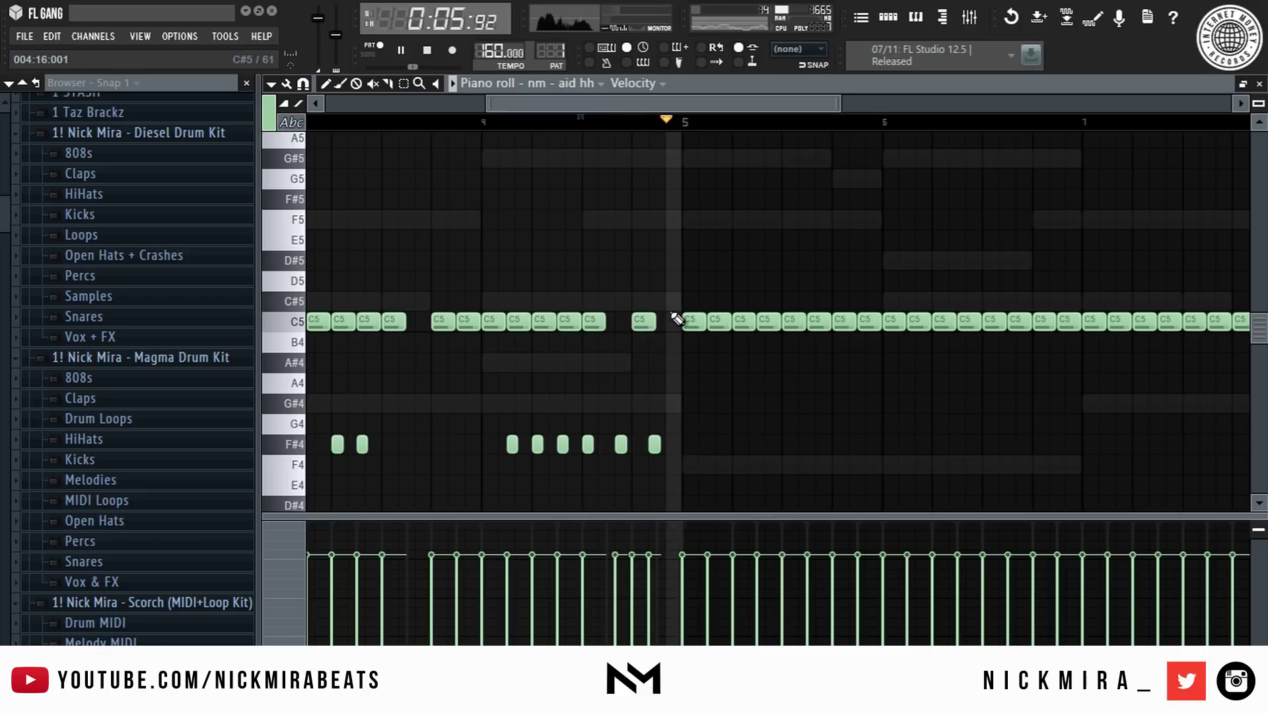
pyautogui.press('space')
pyautogui.press('space')
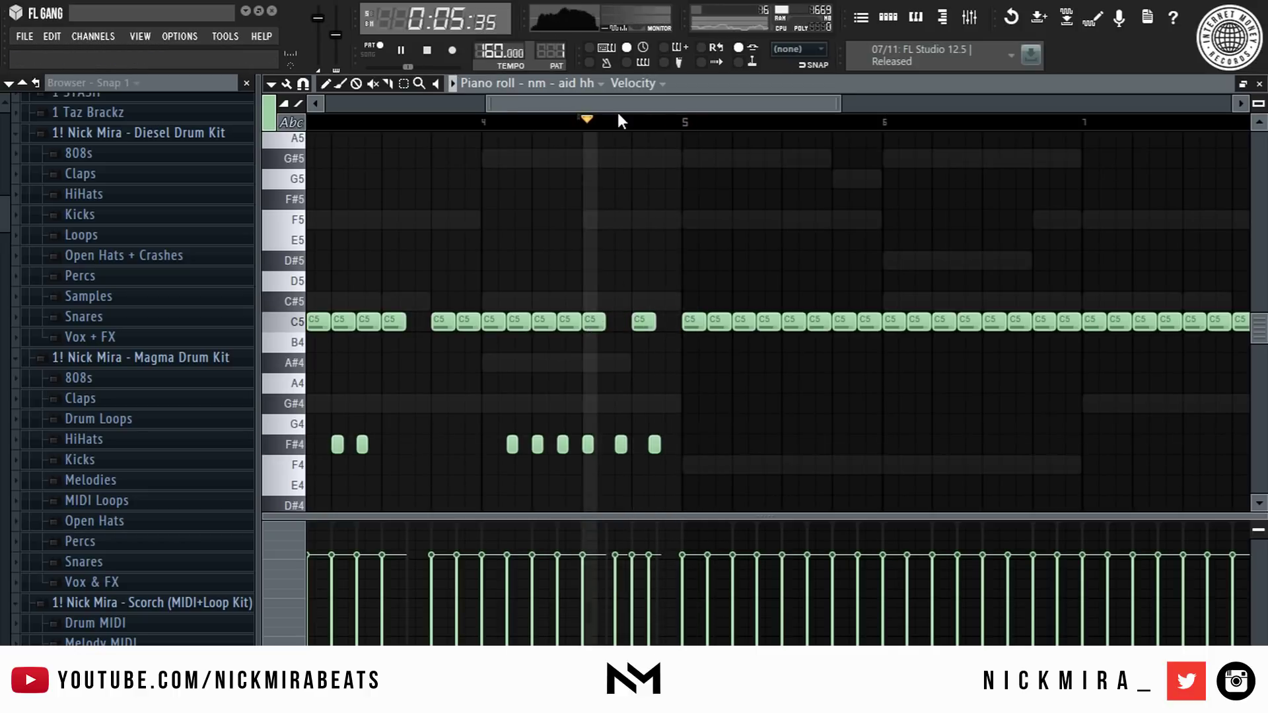
# - Replace the C5 notes in bars 5 to 8 with a duplicate of the whole hi-hat pattern from bars 1 to 4
pyautogui.scroll(-3, 618, 117)
pyautogui.press('space')
pyautogui.click(621, 123)
pyautogui.press('space')
pyautogui.moveTo(621, 310); pyautogui.dragTo(1015, 361)
pyautogui.press('Delete')
pyautogui.hotkey('ctrl', 'a')
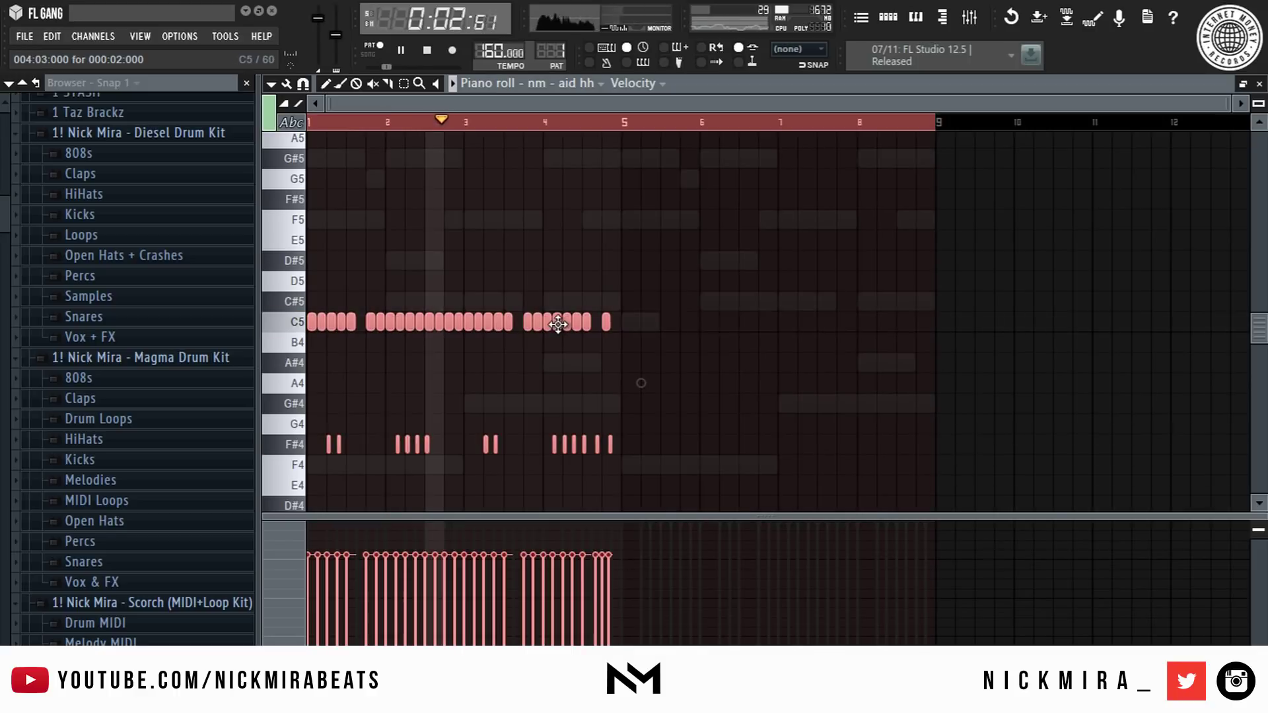
pyautogui.hotkey('ctrl', 'b')
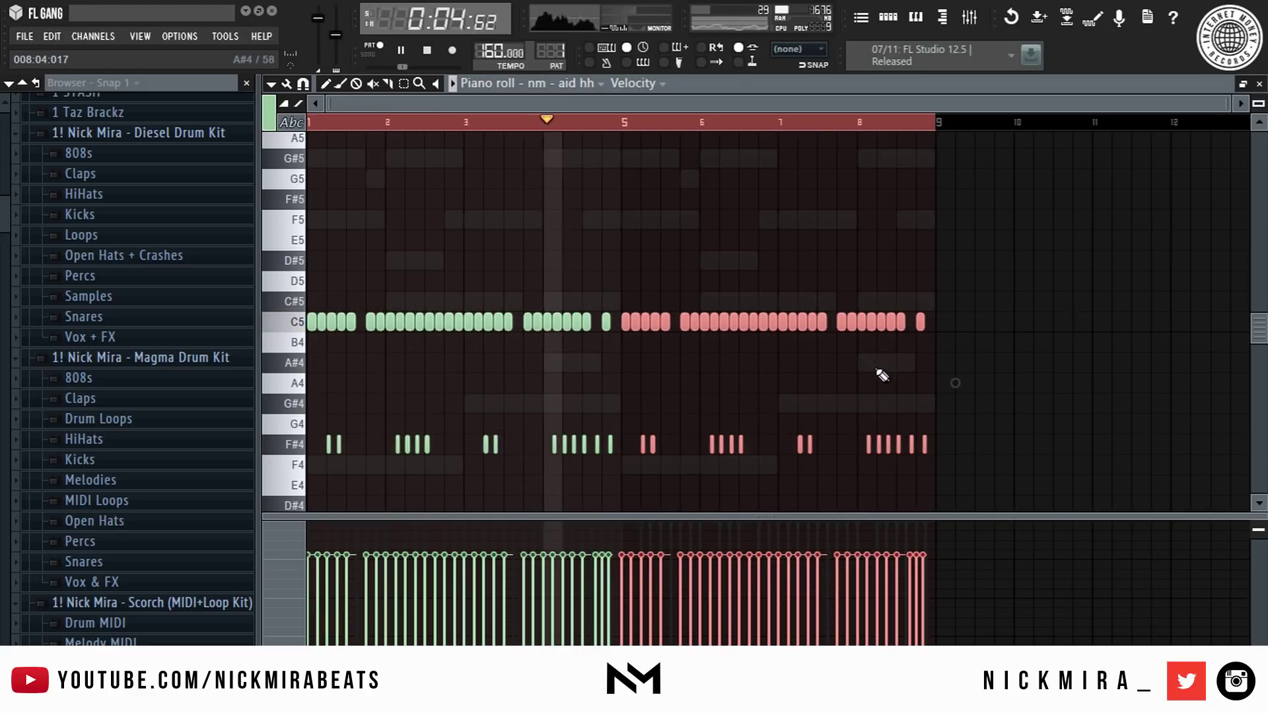
pyautogui.hotkey('ctrl', 'd')
# - Move the last two F#4 notes in bar 8 closer together and fill that bar's two C5 gaps
pyautogui.scroll(1, 936, 128)
pyautogui.scroll(5, 941, 132)
pyautogui.scroll(-3, 879, 344)
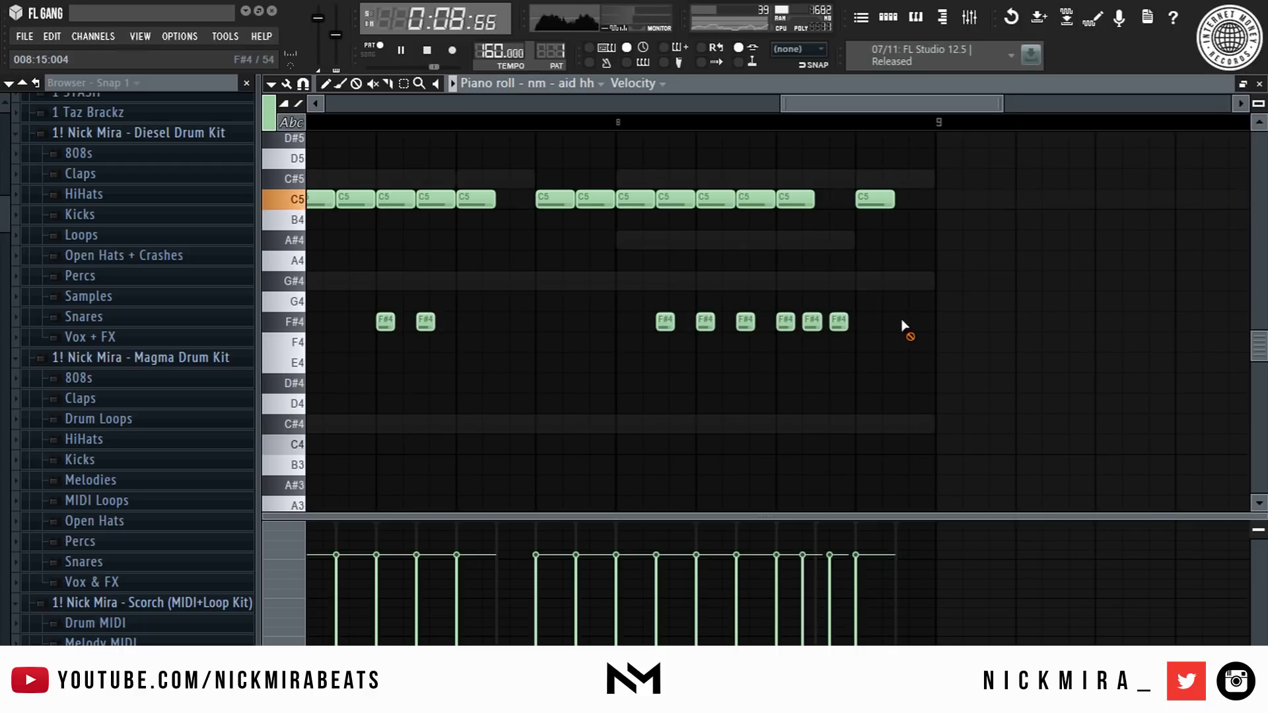
pyautogui.click(833, 199)
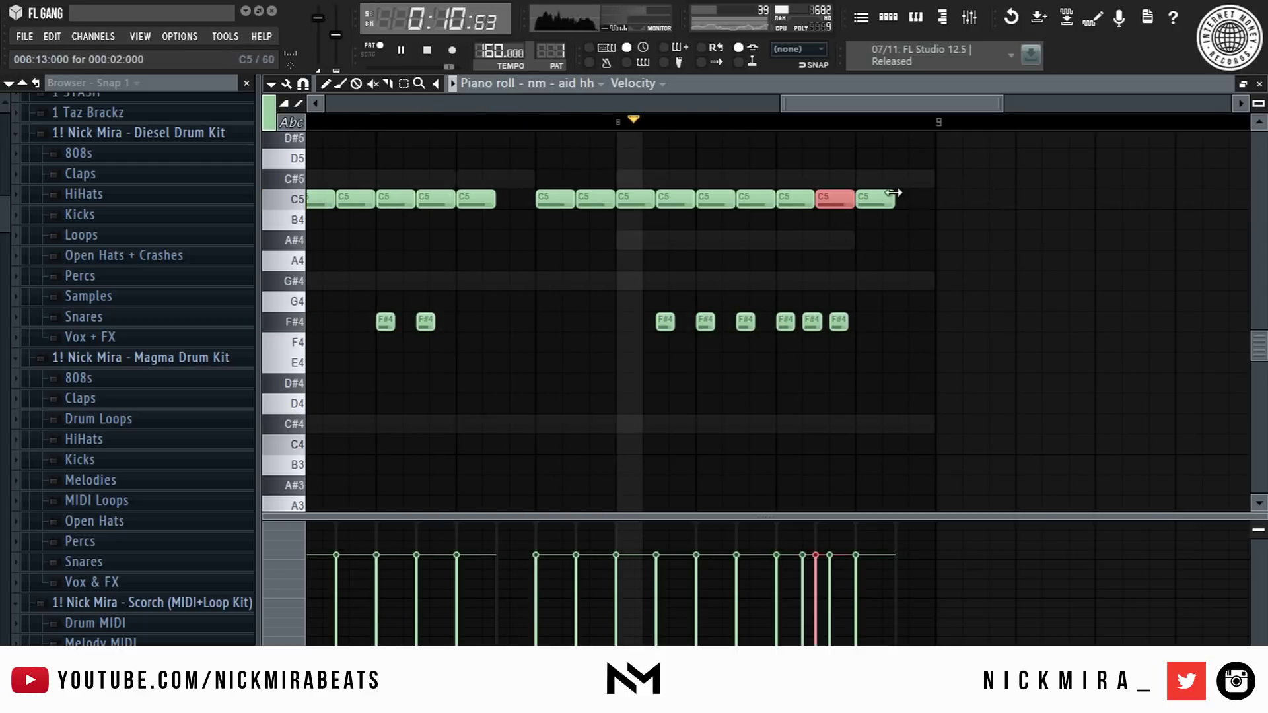
pyautogui.scroll(-5, 846, 129)
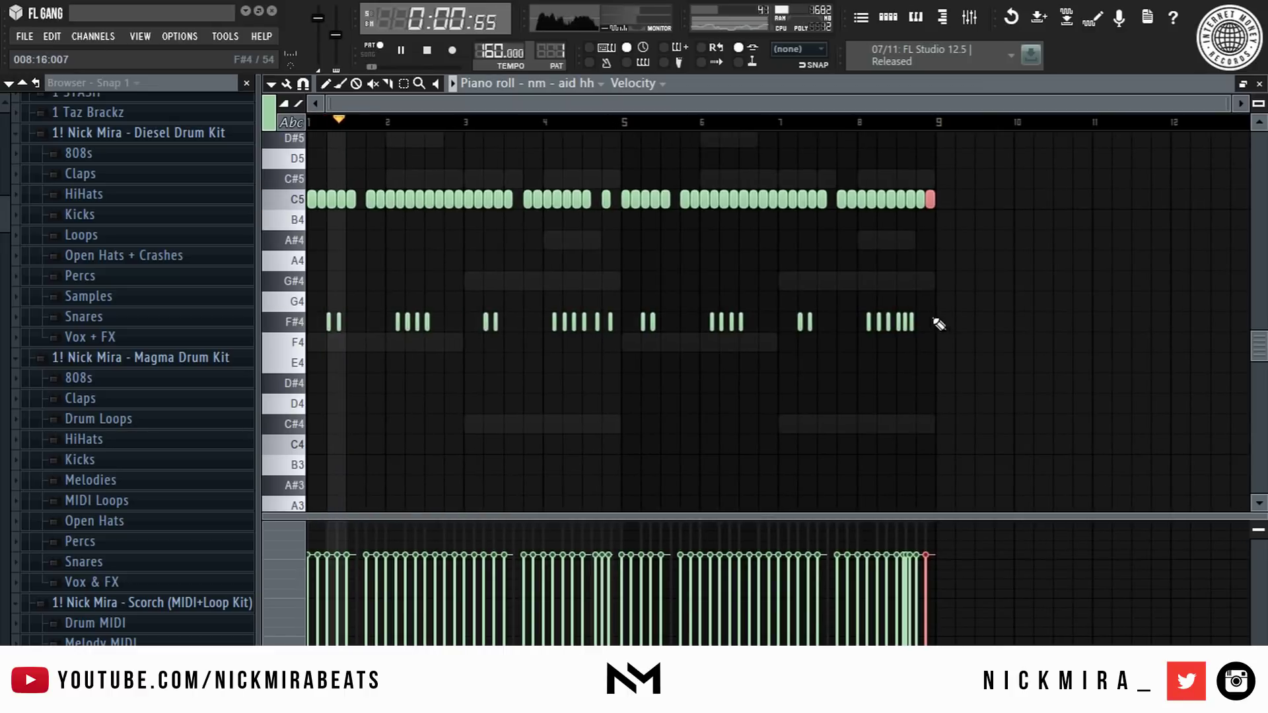
# - Extend the closing F#4 roll in bar 8 to four closely spaced notes and delete the F#4 note just before it
pyautogui.click(906, 322)
pyautogui.click(922, 325)
pyautogui.rightClick(924, 325)
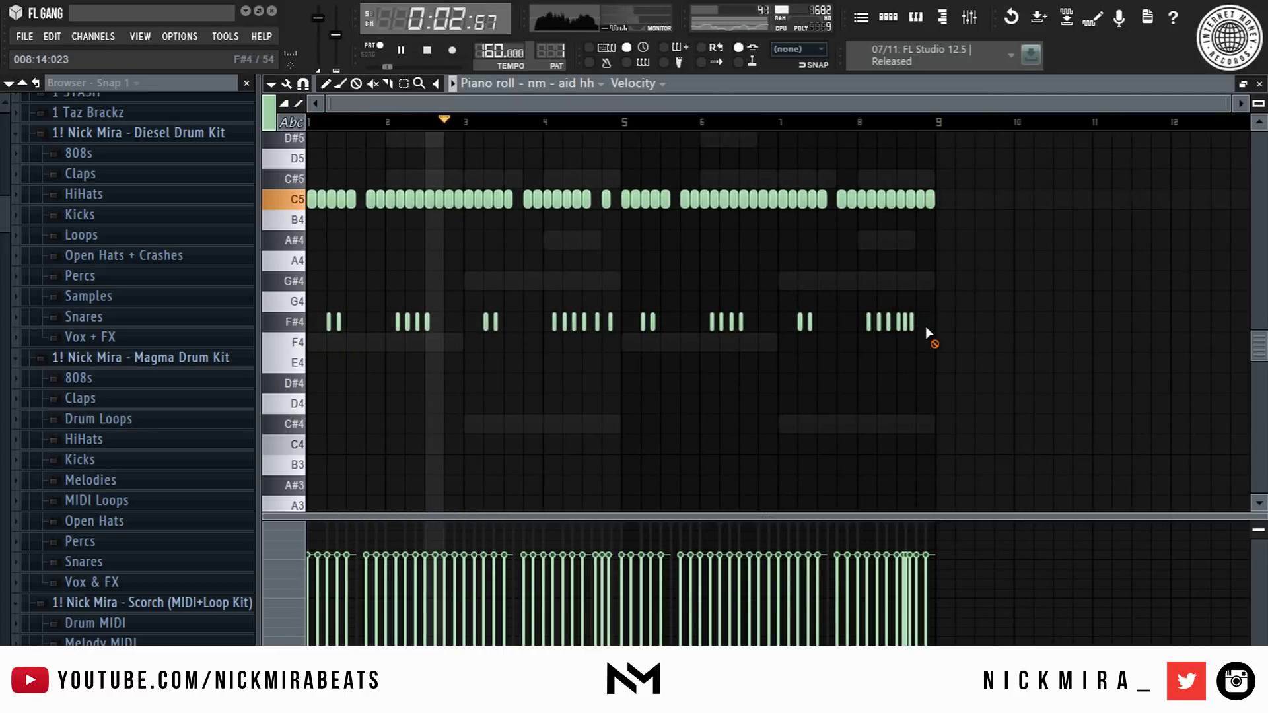
pyautogui.click(901, 324)
pyautogui.rightClick(888, 322)
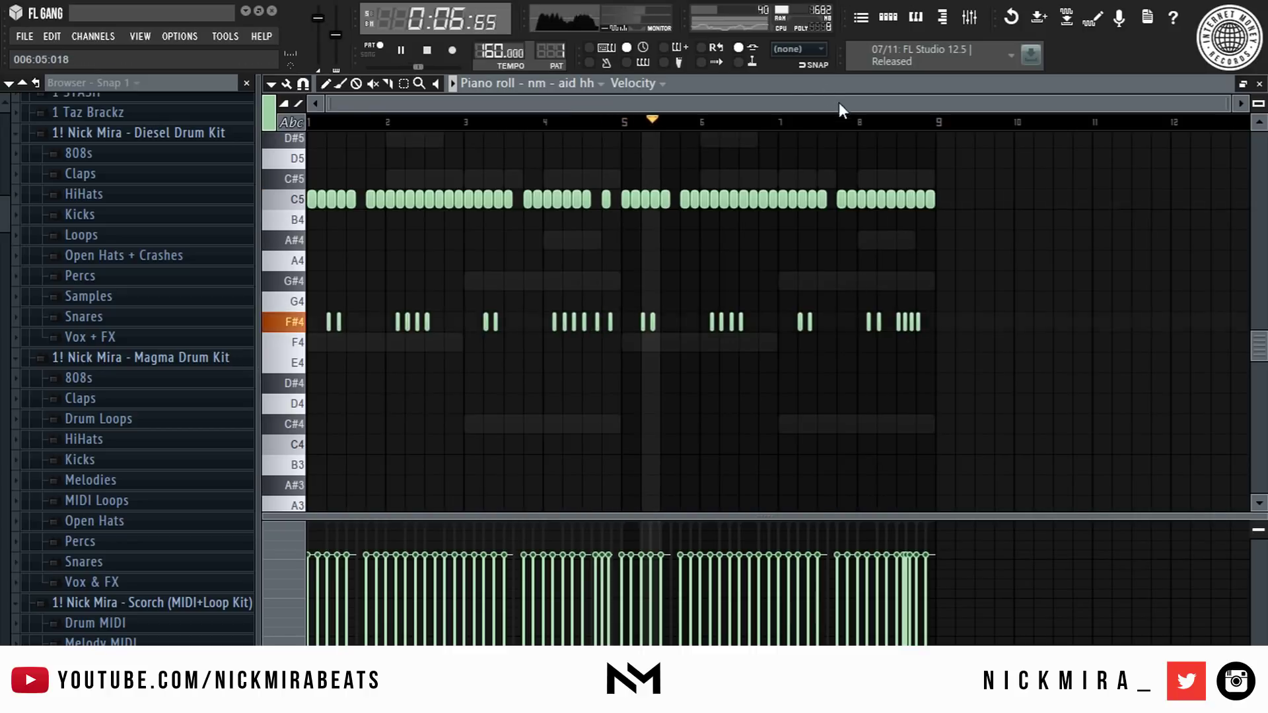
# - Add three E4 notes a third of a beat apart on the last beat of bar 7 and close the piano roll
pyautogui.scroll(4, 840, 122)
pyautogui.click(827, 362)
pyautogui.click(850, 363)
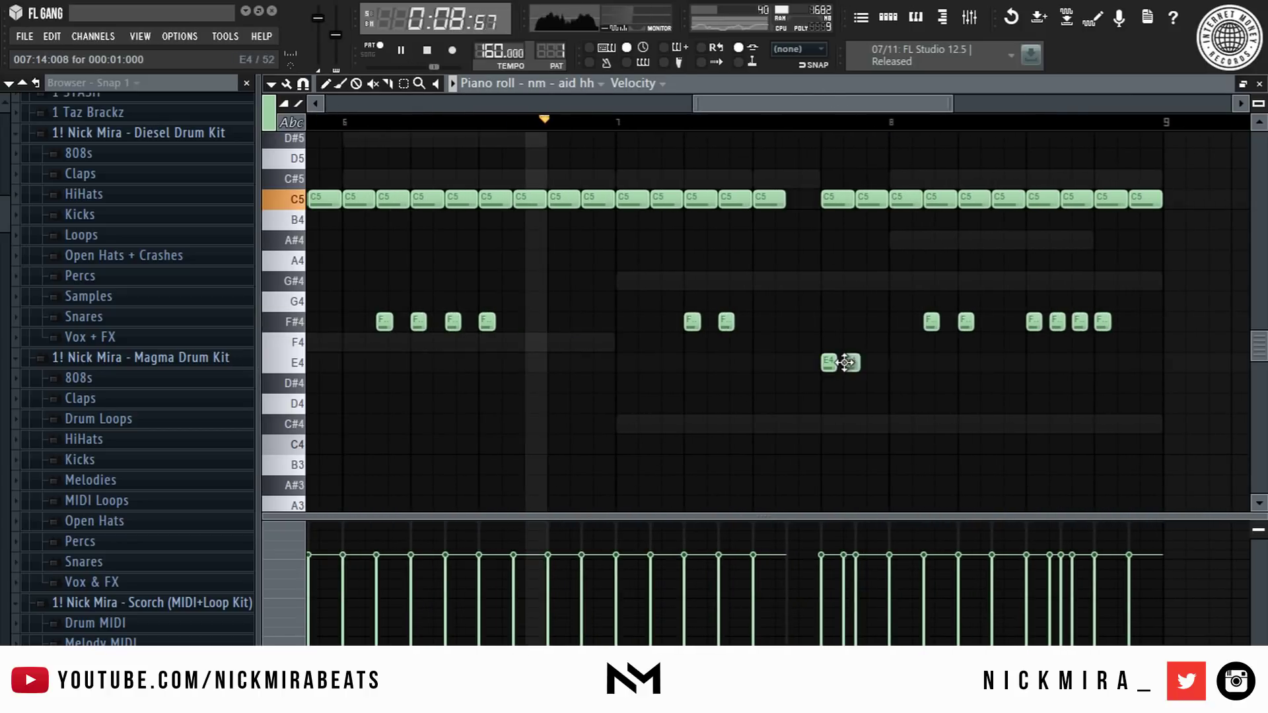
pyautogui.click(874, 363)
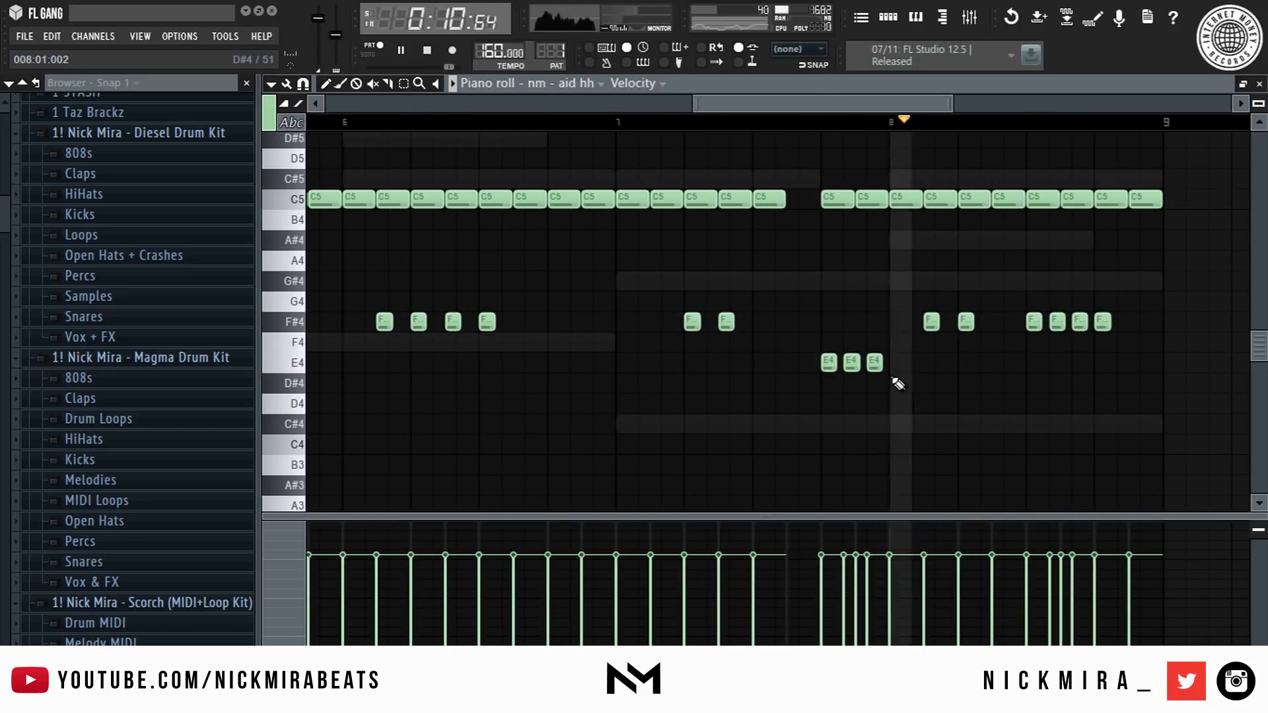
pyautogui.scroll(-4, 746, 122)
pyautogui.press('F7')
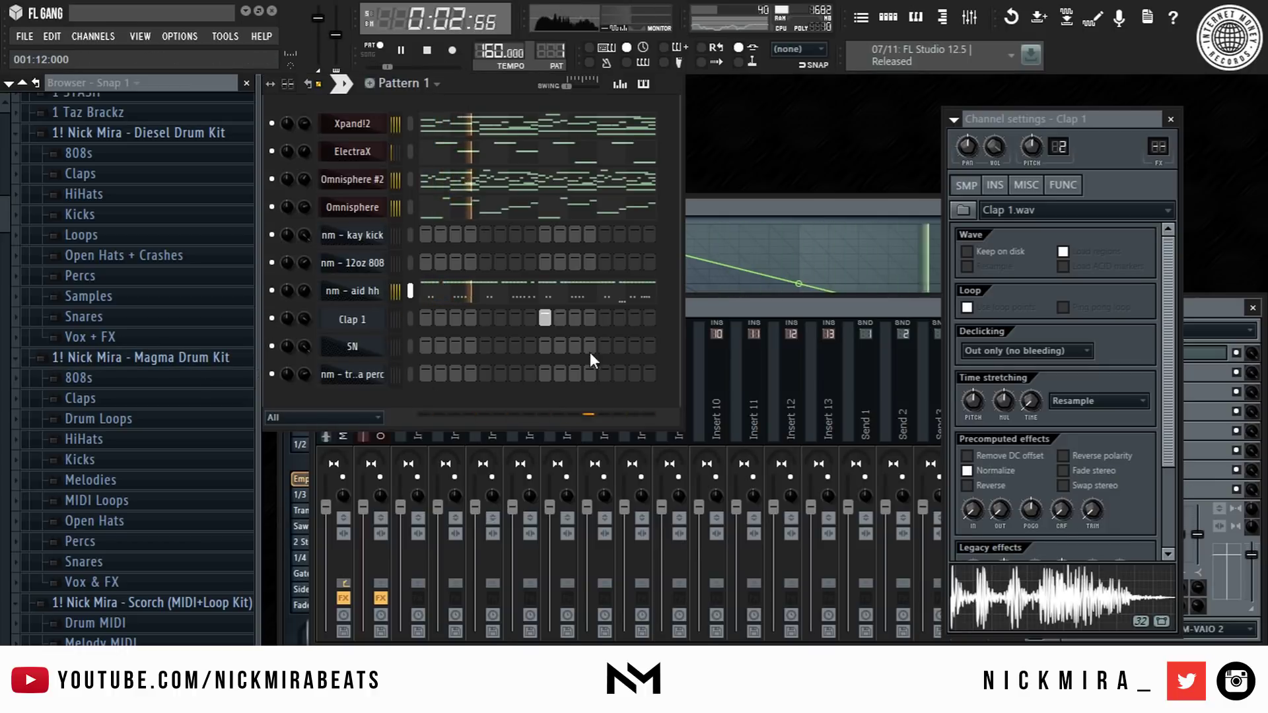
# - Send the SN hit on step 15 to the piano roll and repeat it in every bar through bar 8
pyautogui.rightClick(376, 343)
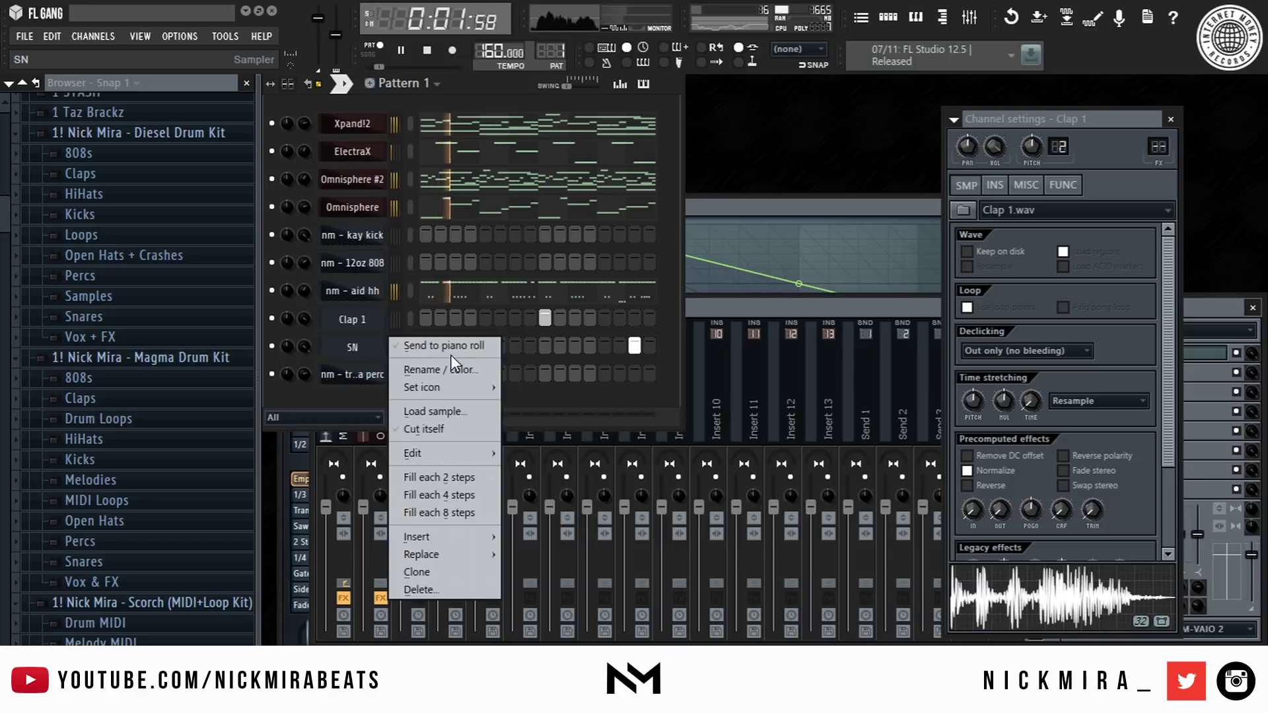
pyautogui.click(451, 347)
pyautogui.scroll(-5, 462, 140)
pyautogui.press('space')
pyautogui.press('F7')
# - Normalize the SN channel's Snare 2_2.wav sample and briefly check its notes in the piano roll
pyautogui.click(353, 346)
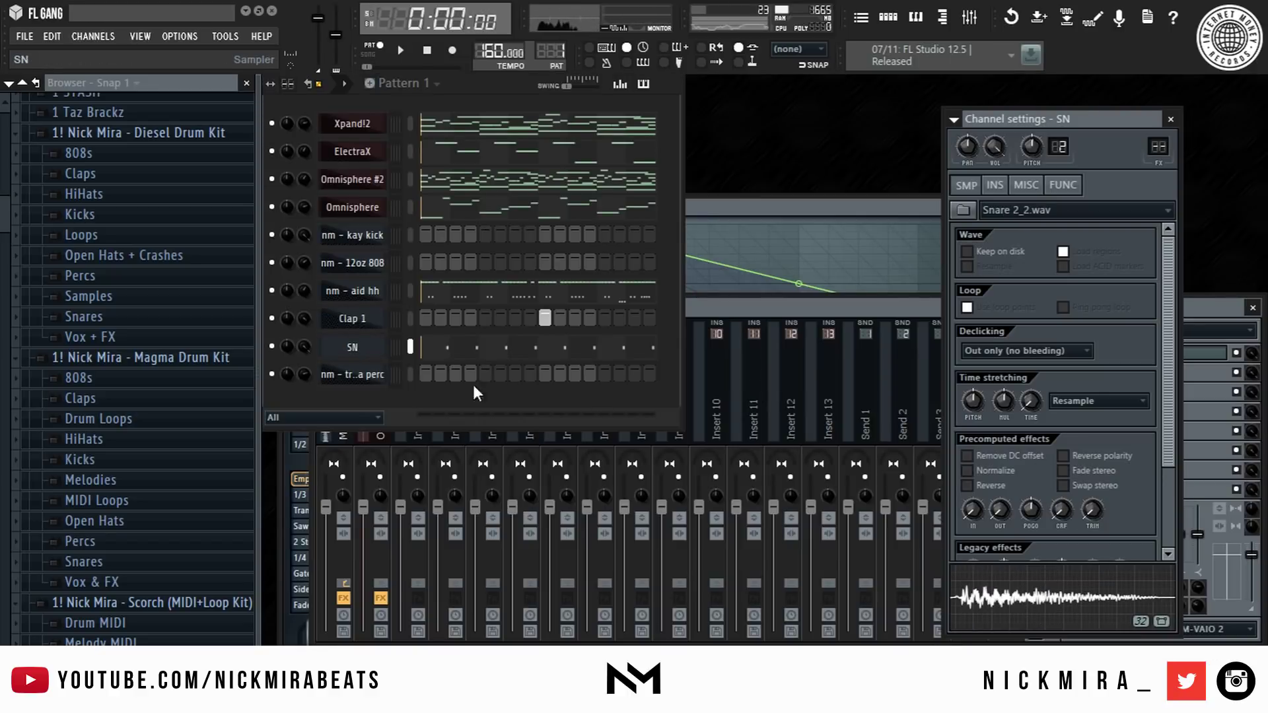
pyautogui.click(967, 470)
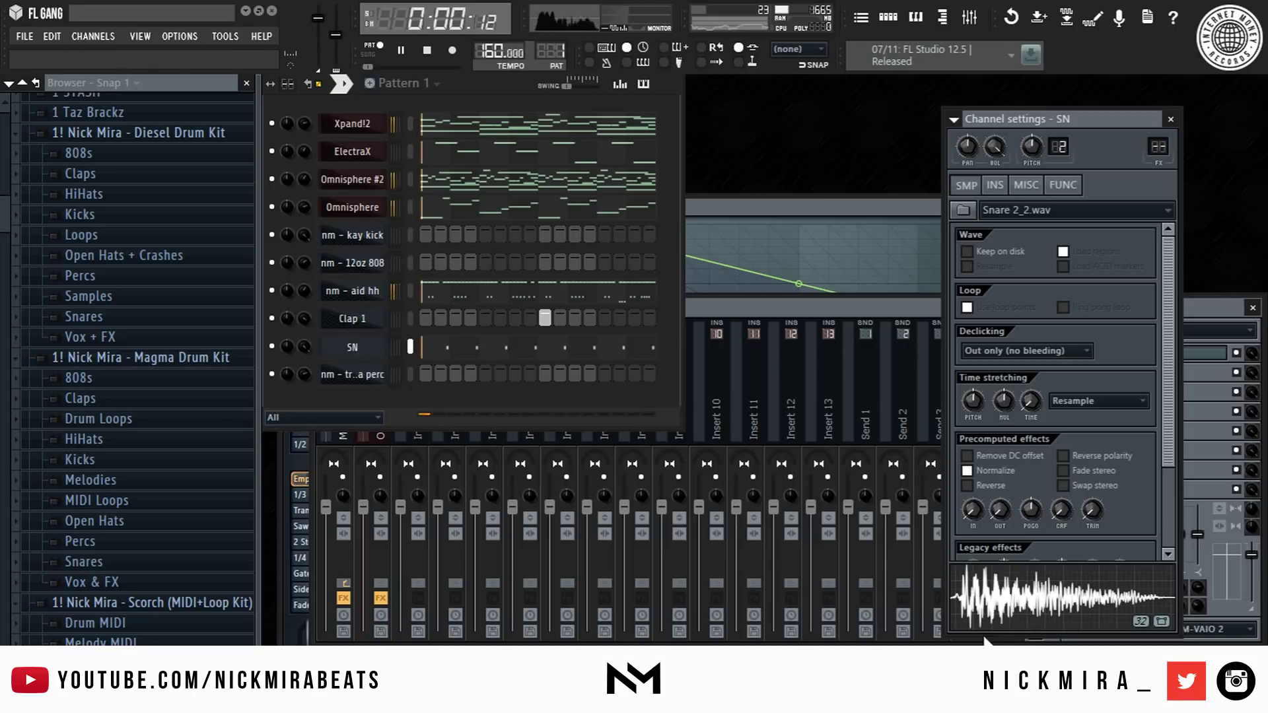
pyautogui.rightClick(396, 342)
pyautogui.click(412, 345)
pyautogui.press('space')
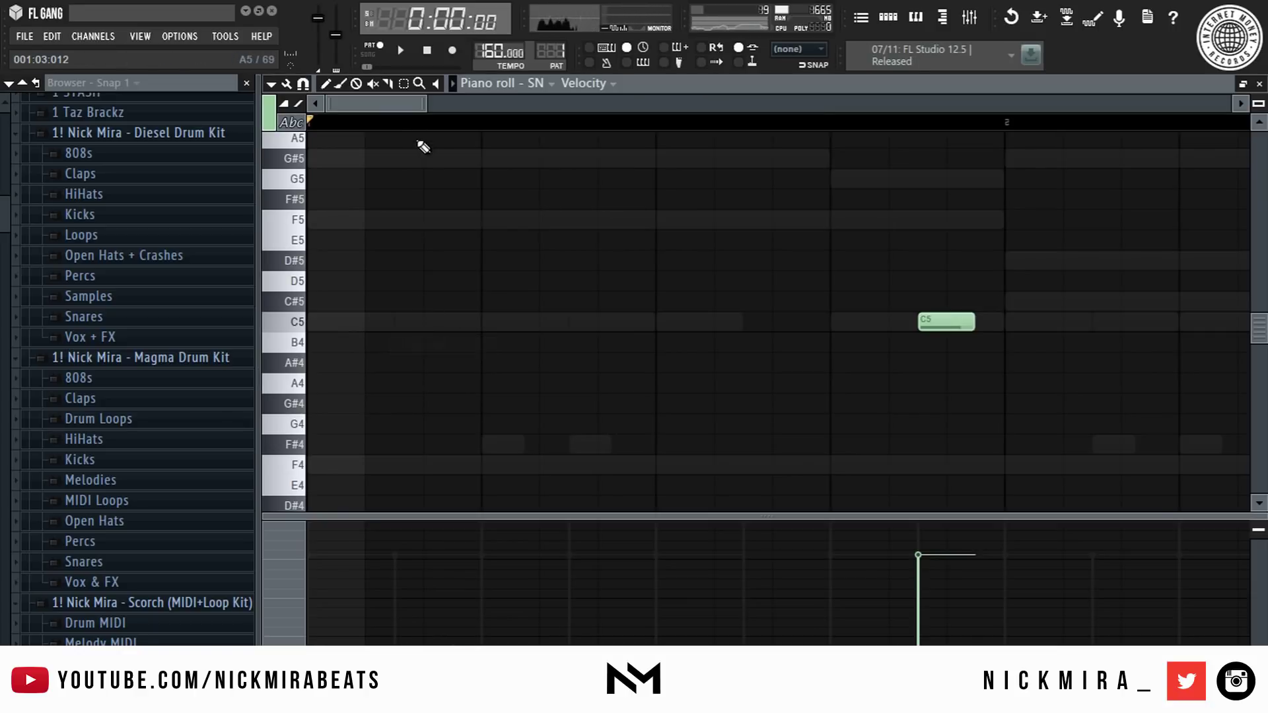
pyautogui.press('F7')
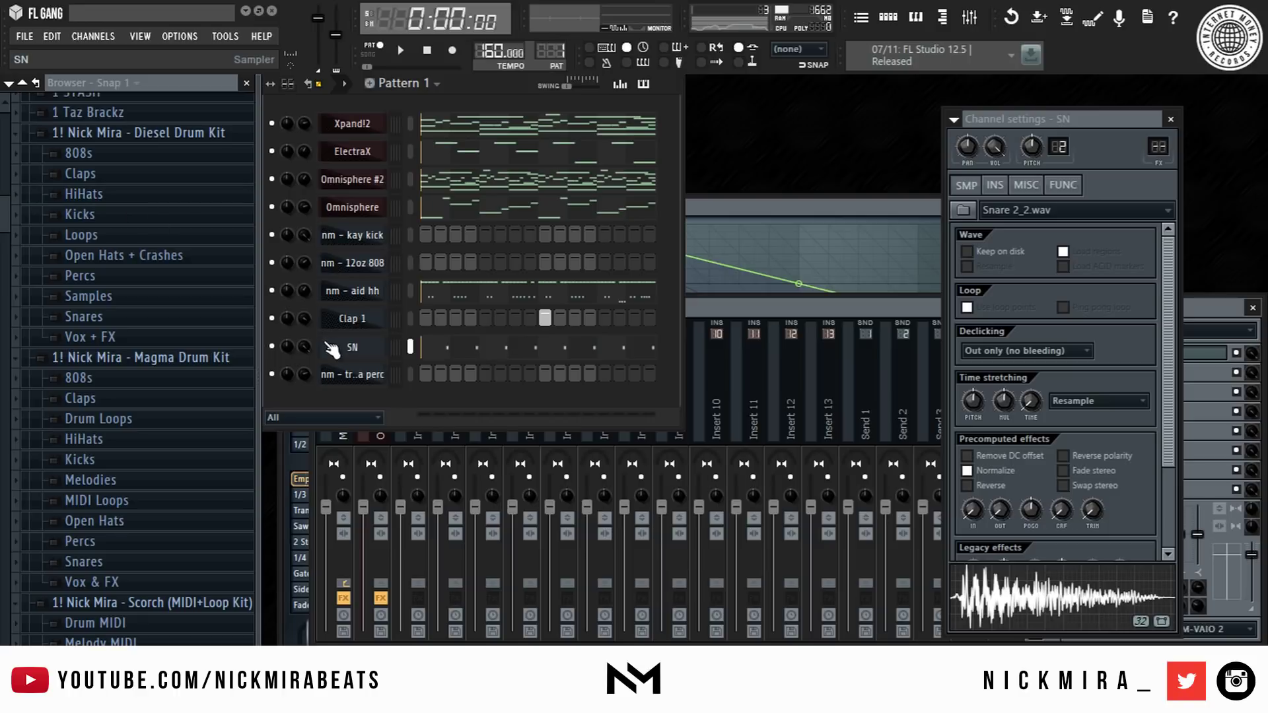
# - Delete the SN hits at the ends of bars 2, 4, 6 and 8 in the piano roll
pyautogui.rightClick(395, 351)
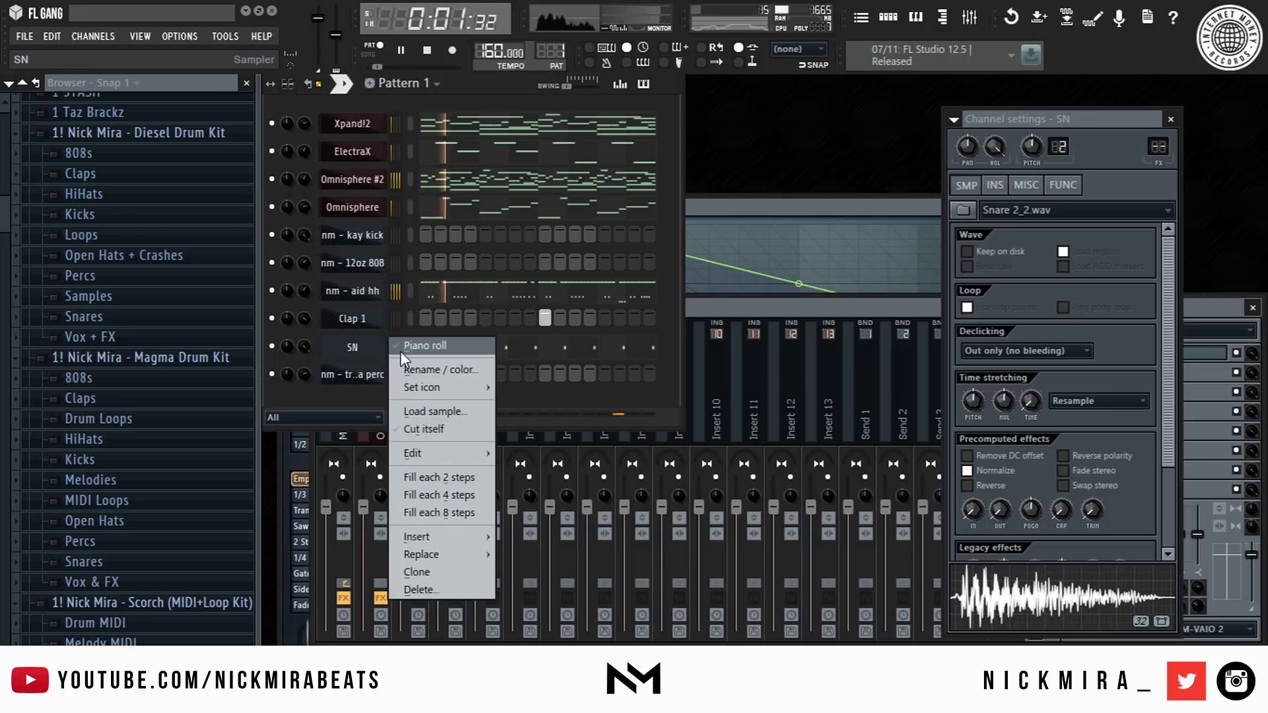
pyautogui.click(398, 344)
pyautogui.press('space')
pyautogui.press('space')
pyautogui.press('space')
pyautogui.scroll(-6, 454, 124)
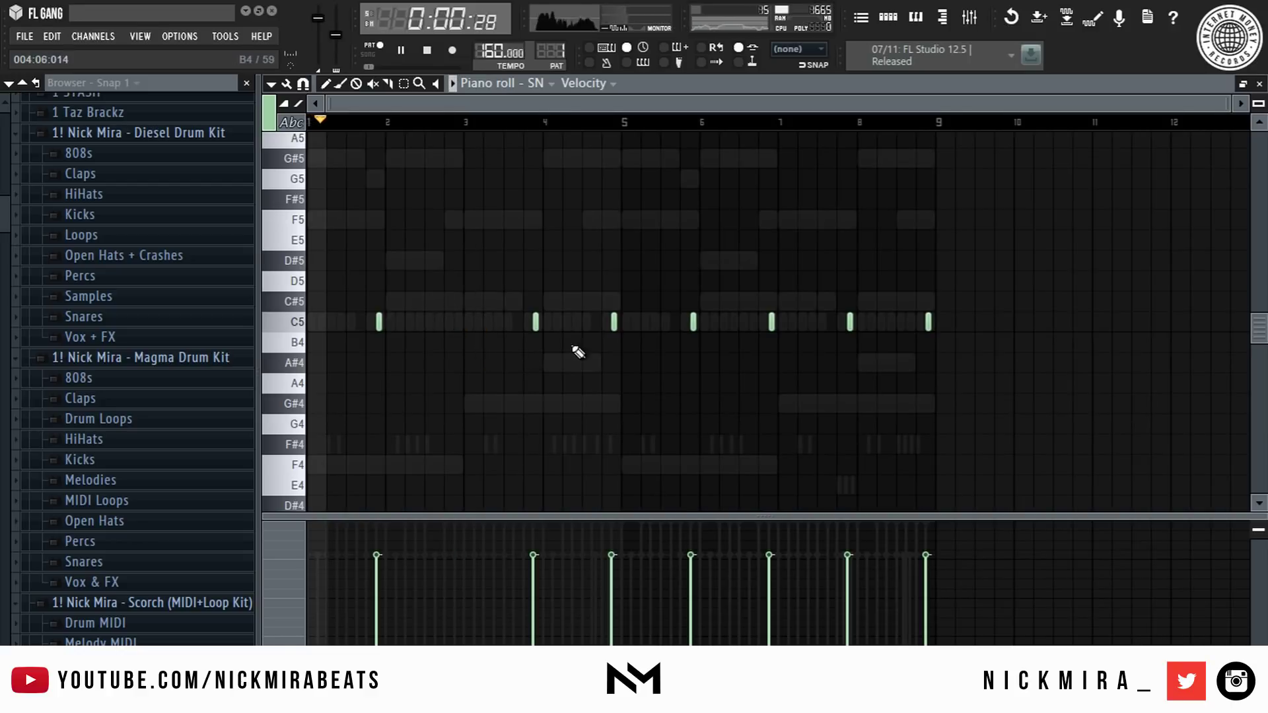
pyautogui.rightClick(613, 323)
pyautogui.rightClick(771, 323)
pyautogui.rightClick(929, 323)
# - Place an extra C5 snare hit on step 3 of bar 4 and set the piano roll snap to Cell
pyautogui.scroll(3, 521, 128)
pyautogui.click(617, 322)
pyautogui.rightClick(619, 323)
pyautogui.press('space')
pyautogui.press('space')
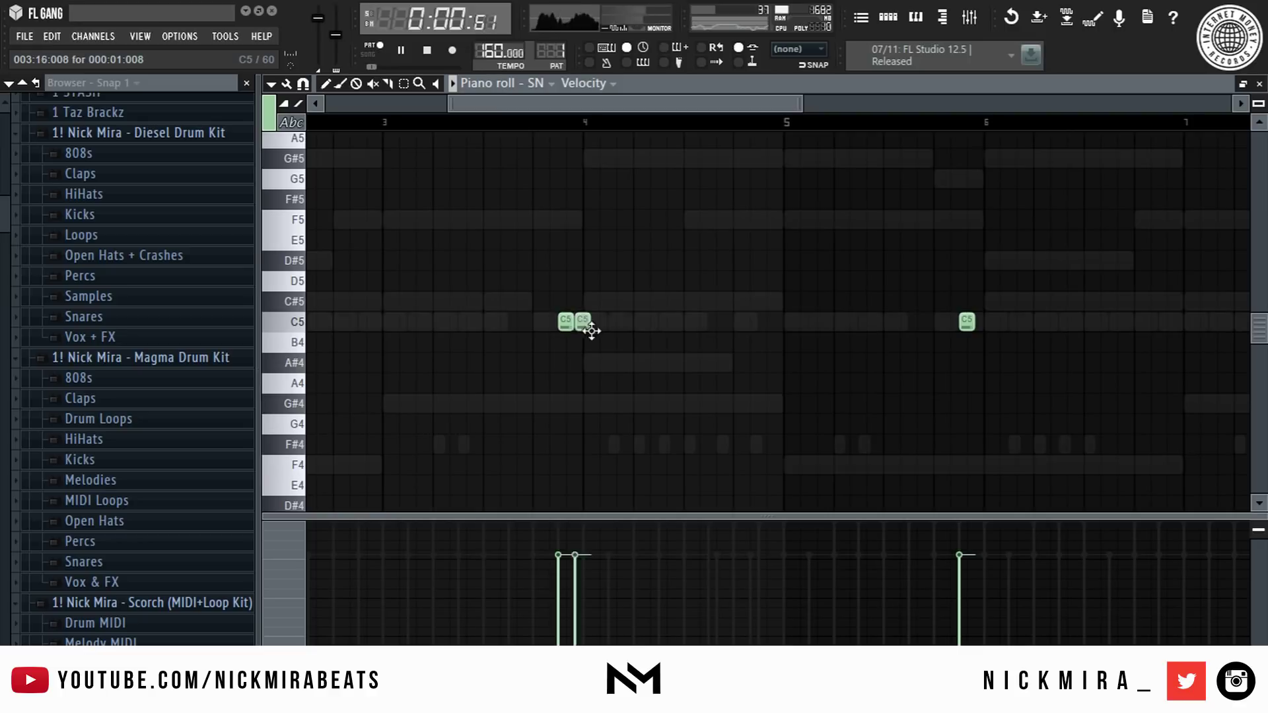
pyautogui.click(303, 84)
pyautogui.click(327, 145)
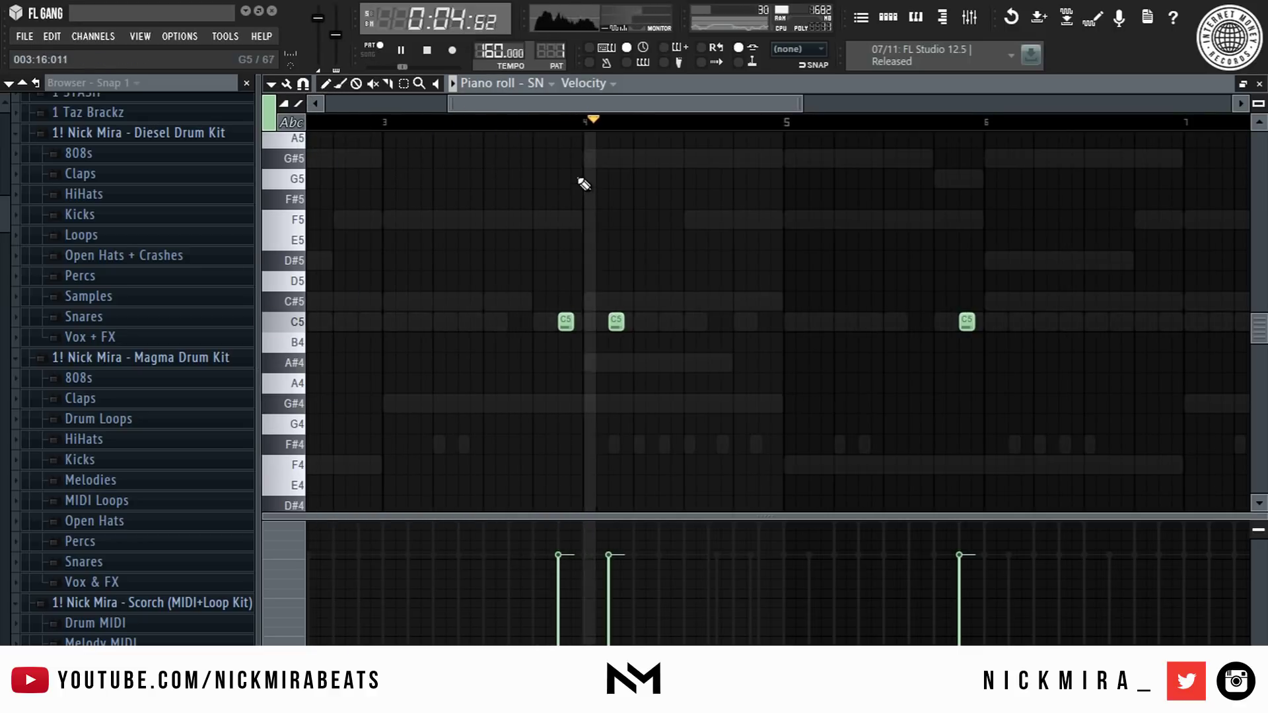
# - Replace the snare hits in bars 5 to 8 with a copy of the hits from bars 1 to 4
pyautogui.scroll(-3, 617, 129)
pyautogui.moveTo(662, 270); pyautogui.dragTo(953, 400)
pyautogui.press('Delete')
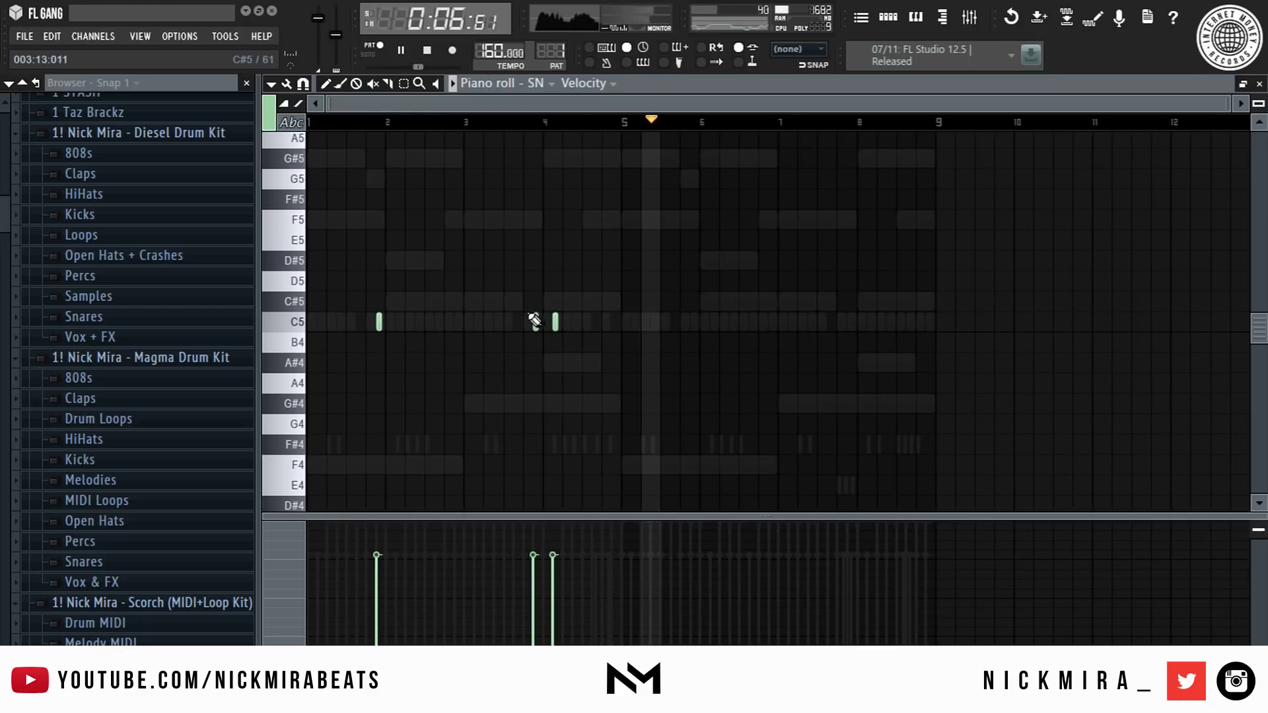
pyautogui.hotkey('ctrl', 'a')
pyautogui.moveTo(538, 319); pyautogui.dragTo(854, 374)
pyautogui.keyDown('ctrl'); pyautogui.click(903, 129); pyautogui.keyUp('ctrl')
pyautogui.press('space')
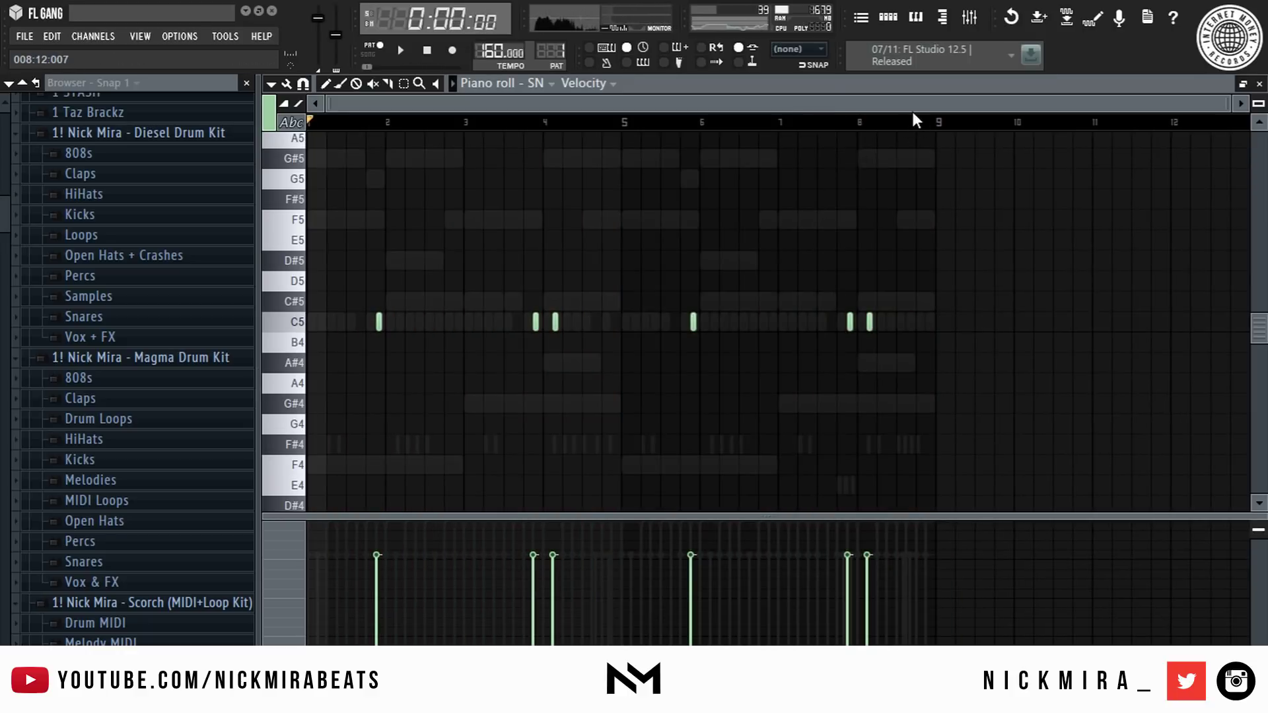
# - Place an extra C5 snare hit on step 15 of bar 8 in the SN channel
pyautogui.scroll(3, 914, 118)
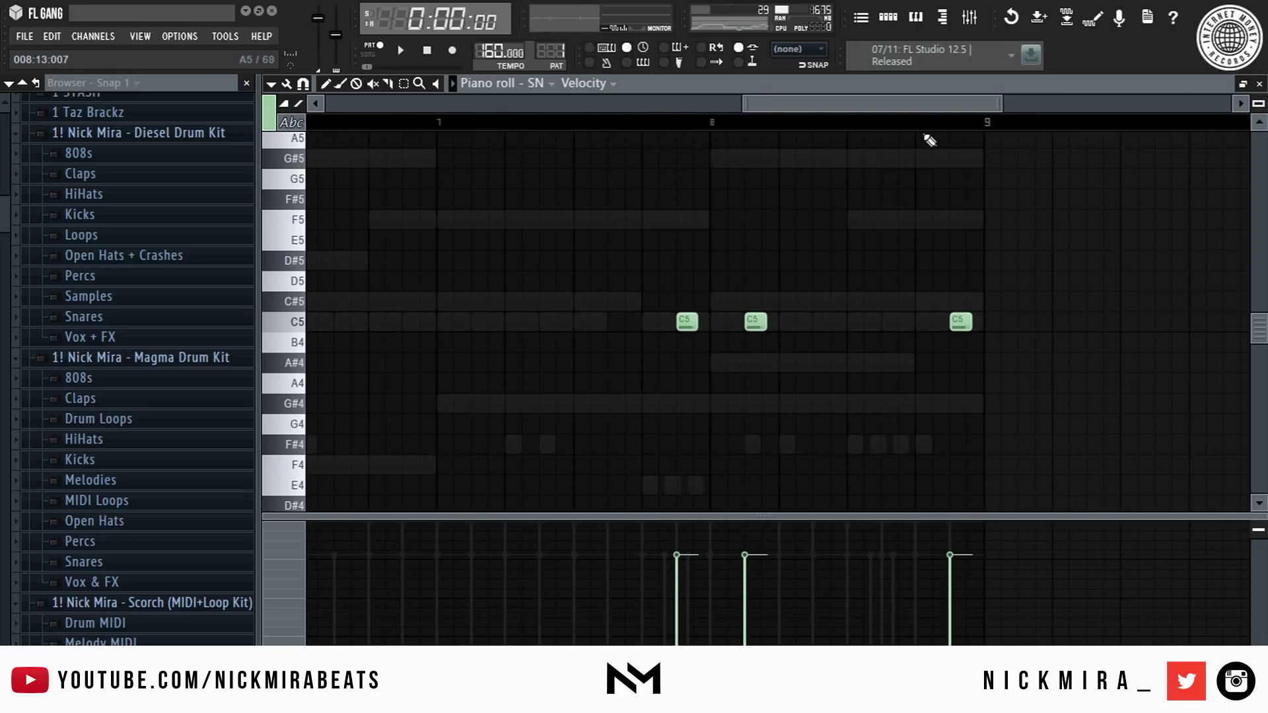
pyautogui.scroll(-4, 941, 127)
pyautogui.press('F7')
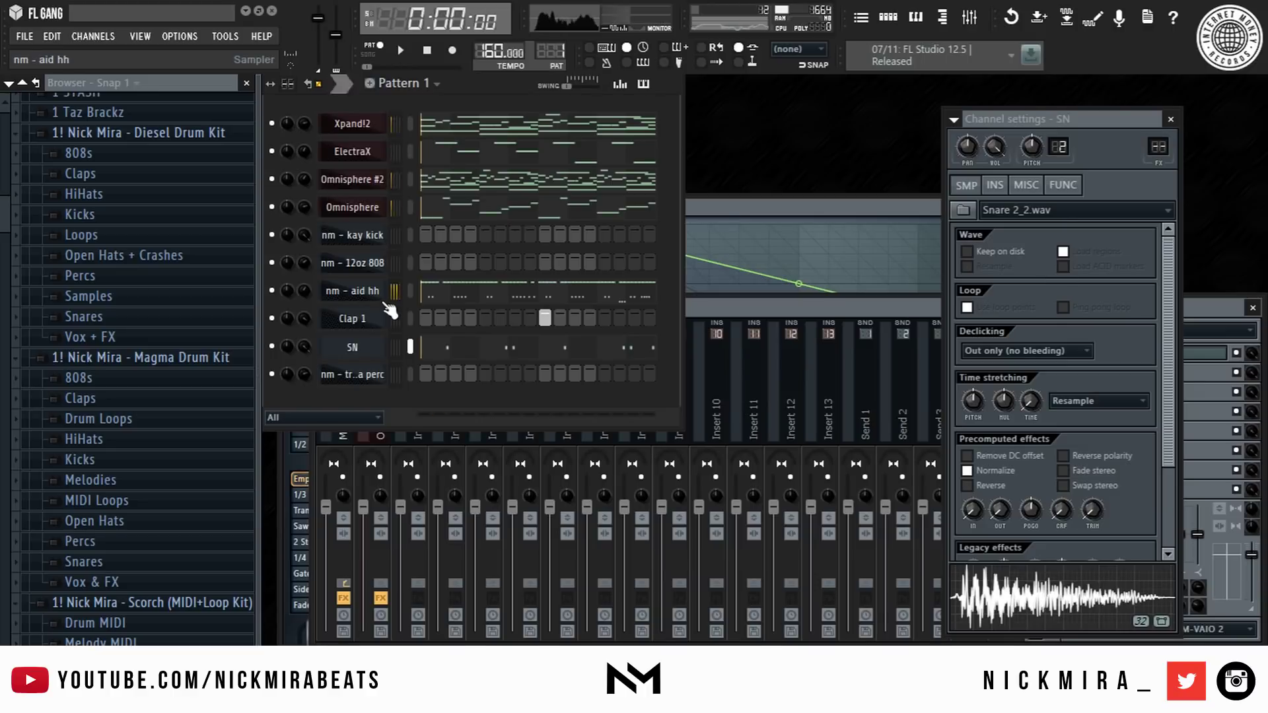
# - Place an nm - trifecta perc hit on step 7 and send the channel to the piano roll
pyautogui.click(515, 374)
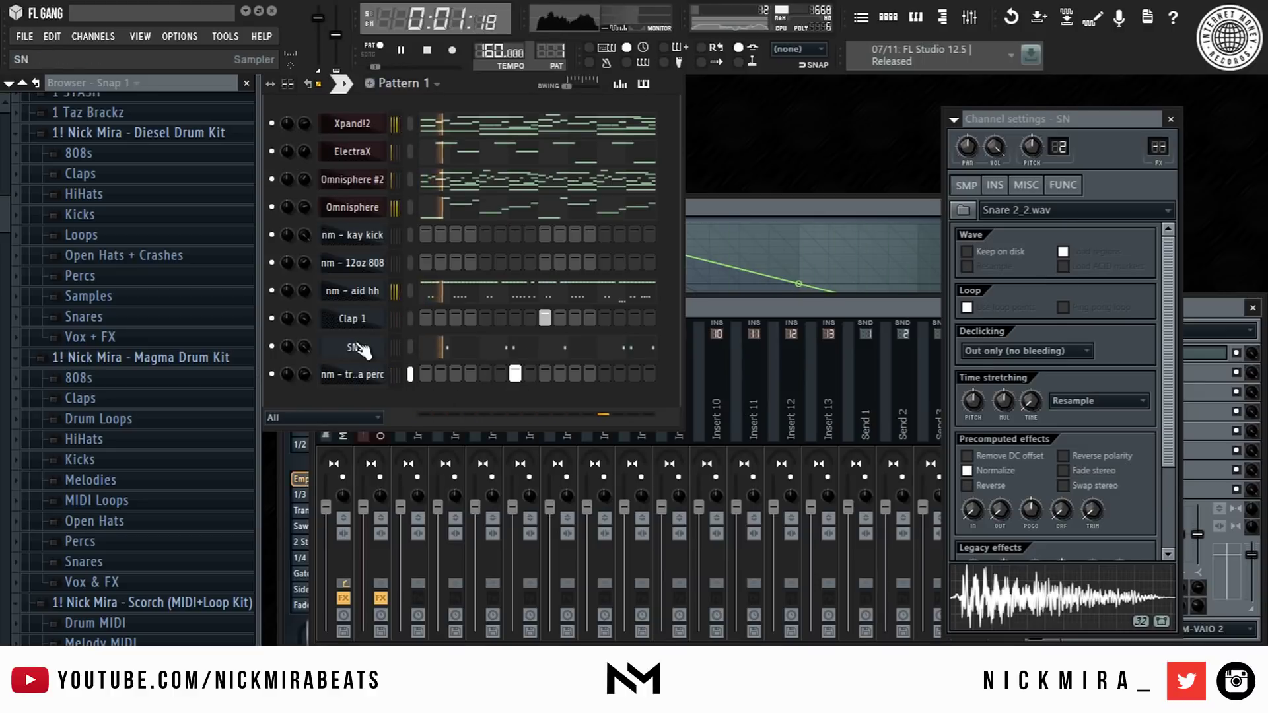
pyautogui.rightClick(375, 376)
pyautogui.click(434, 382)
# - Delete the trifecta perc hits in bars 2, 3, 4, 6, 7 and 8
pyautogui.scroll(-4, 414, 125)
pyautogui.rightClick(454, 322)
pyautogui.rightClick(533, 322)
pyautogui.rightClick(581, 322)
pyautogui.rightClick(846, 322)
pyautogui.rightClick(768, 322)
pyautogui.rightClick(910, 322)
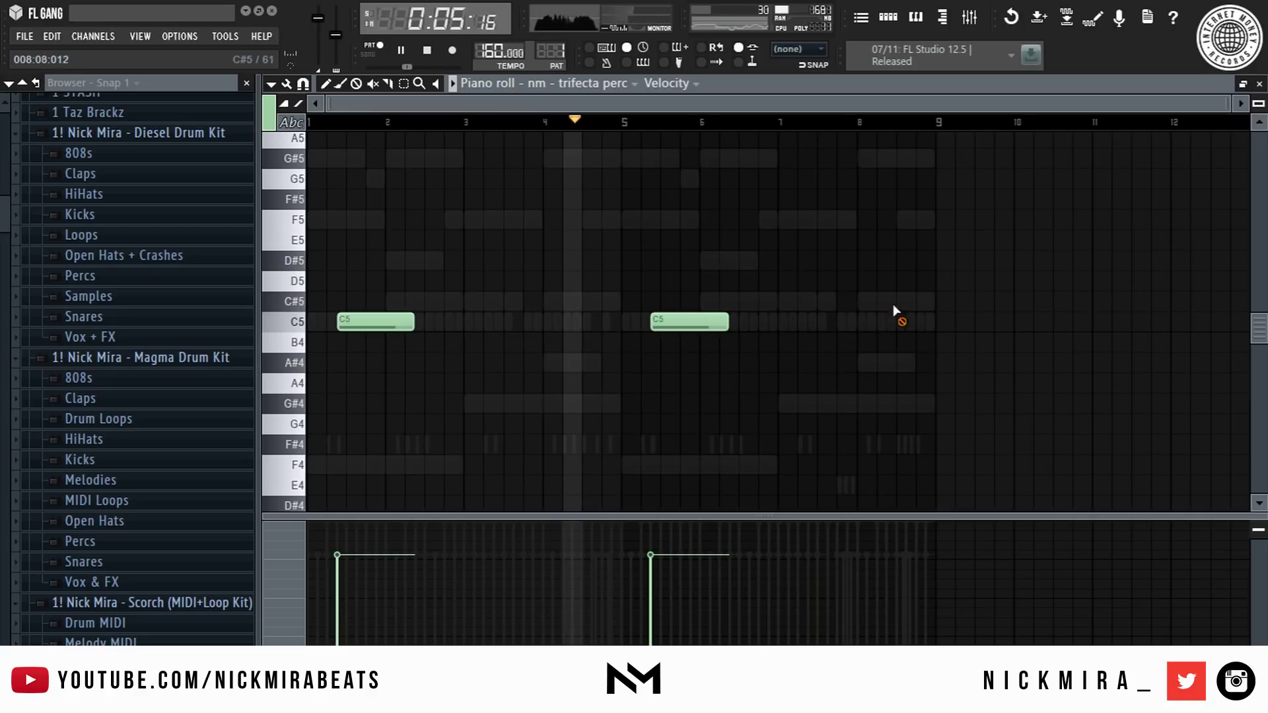
pyautogui.scroll(3, 604, 123)
pyautogui.scroll(-3, 646, 135)
pyautogui.press('F7')
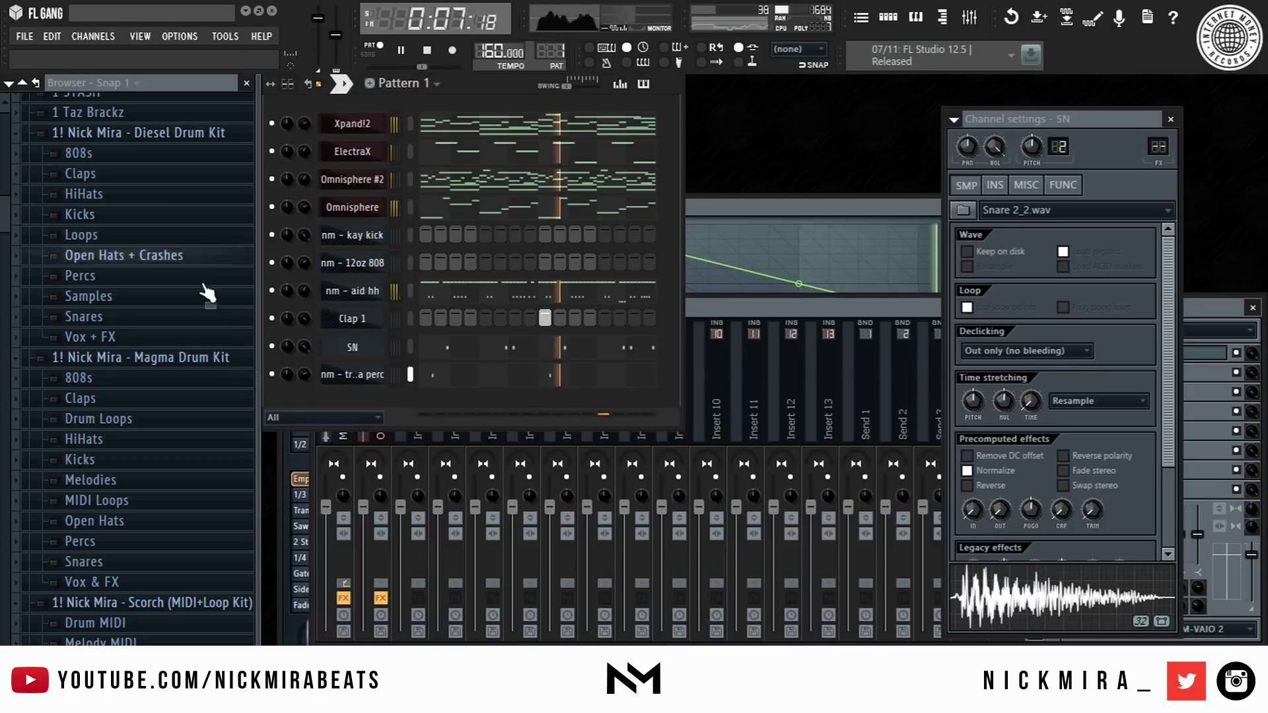
# - Audition samples in the Diesel Drum Kit's Open Hats + Crashes folder and load nm - shortstop oh as a new channel
pyautogui.click(155, 256)
pyautogui.click(146, 291)
pyautogui.press('space')
pyautogui.click(170, 317)
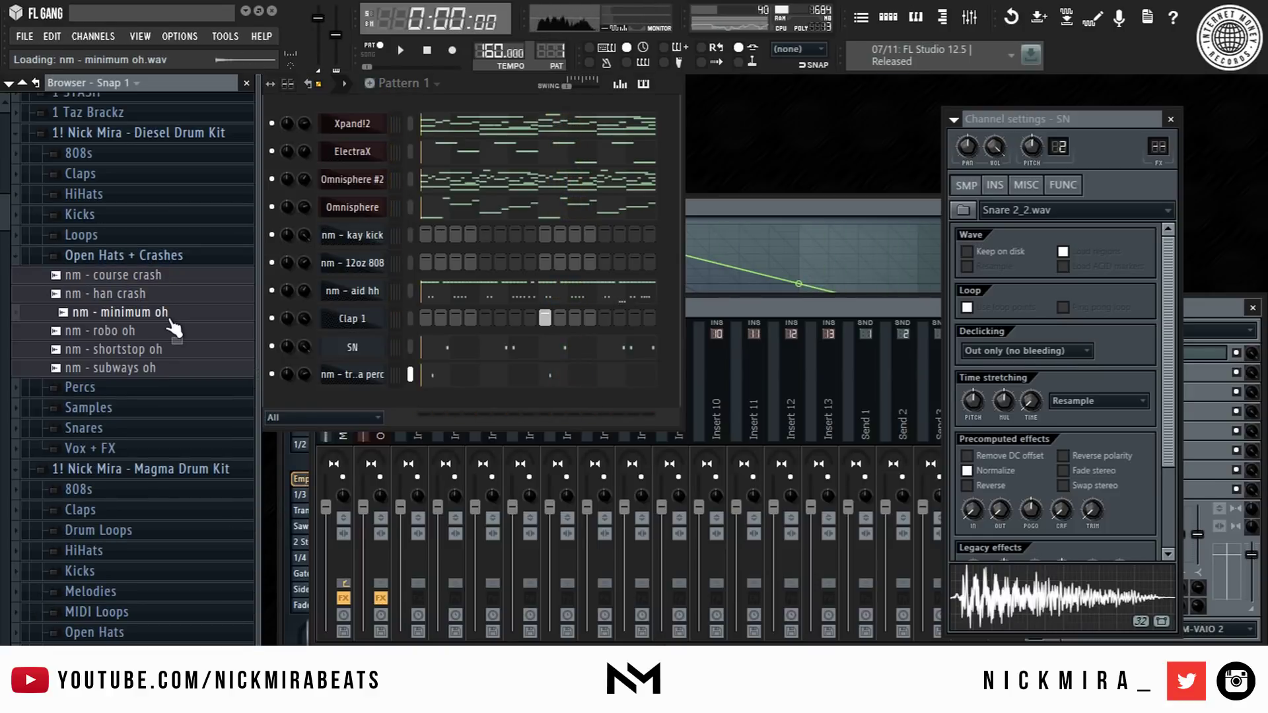
pyautogui.click(180, 349)
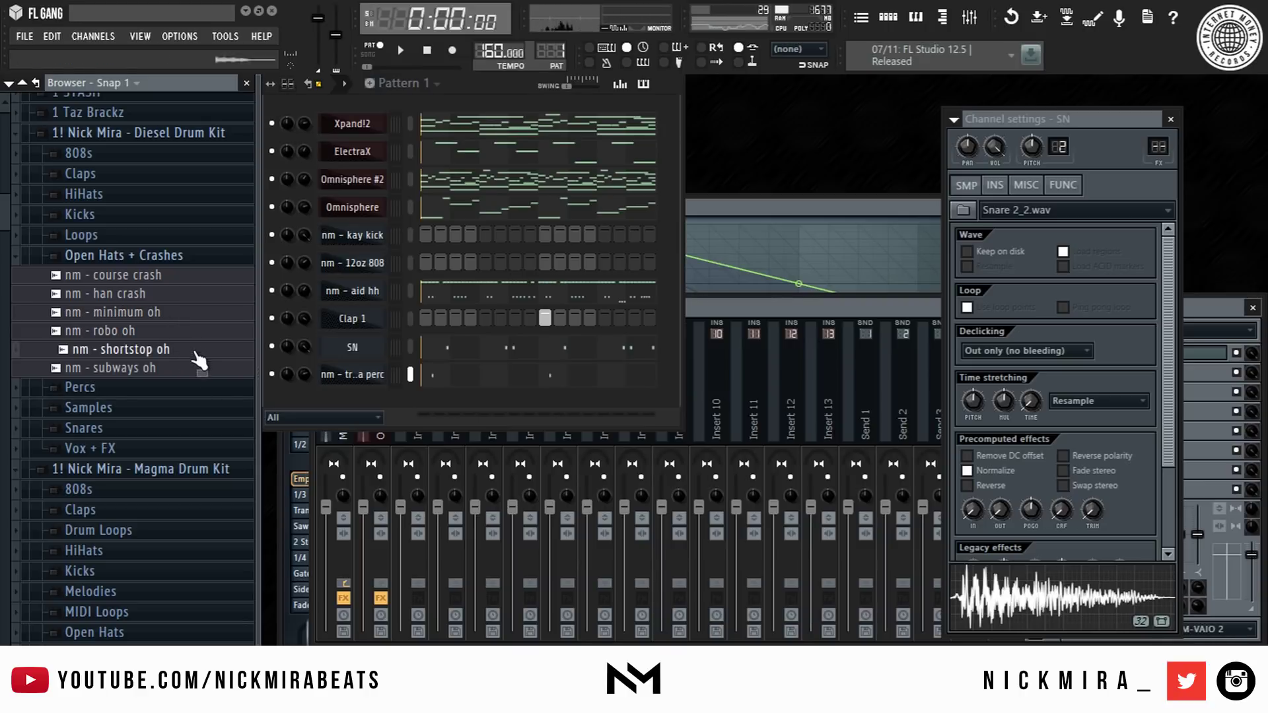
pyautogui.moveTo(348, 398); pyautogui.dragTo(348, 400)
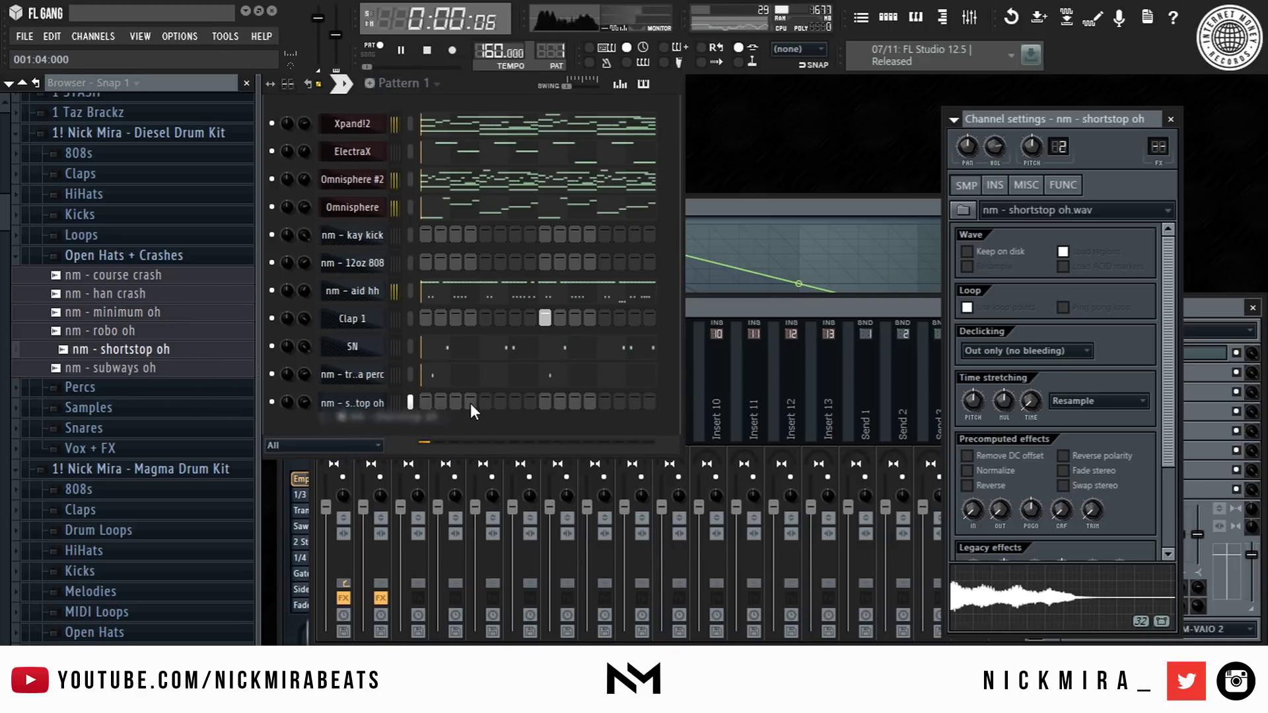
# - Place a shortstop oh hit on step 1 and send the channel to the piano roll
pyautogui.click(426, 402)
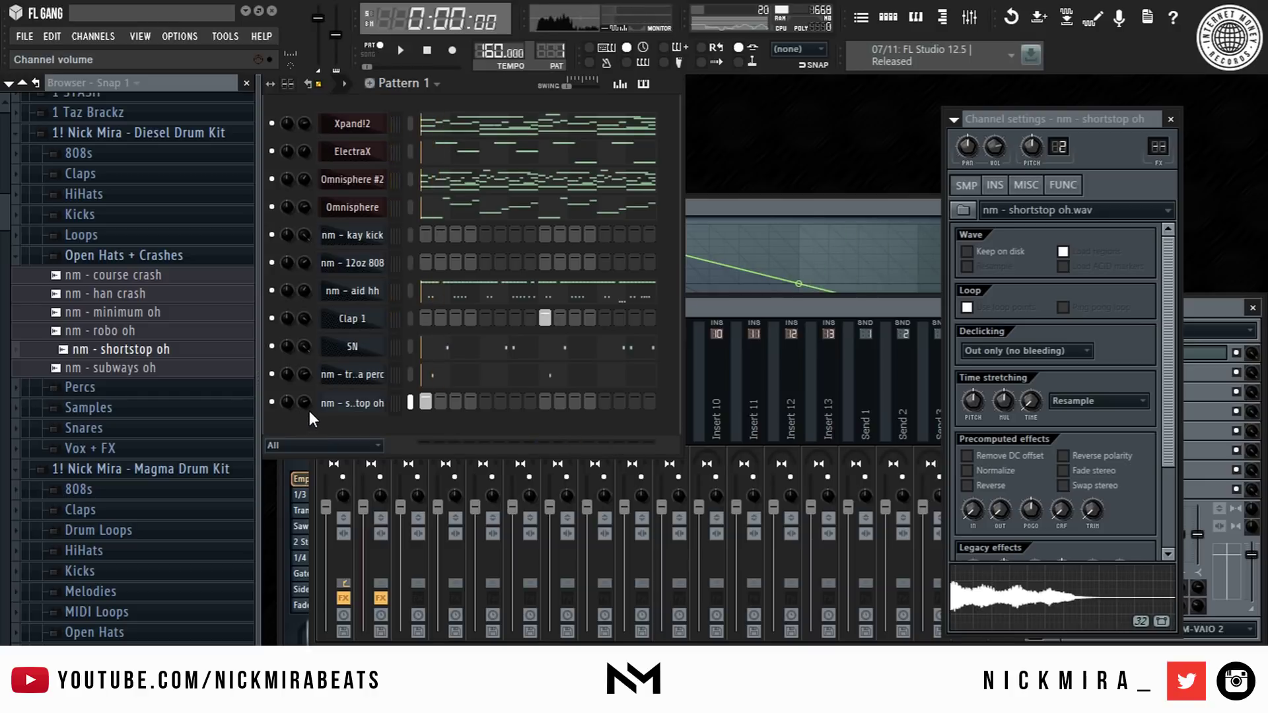
pyautogui.press('space')
pyautogui.rightClick(383, 397)
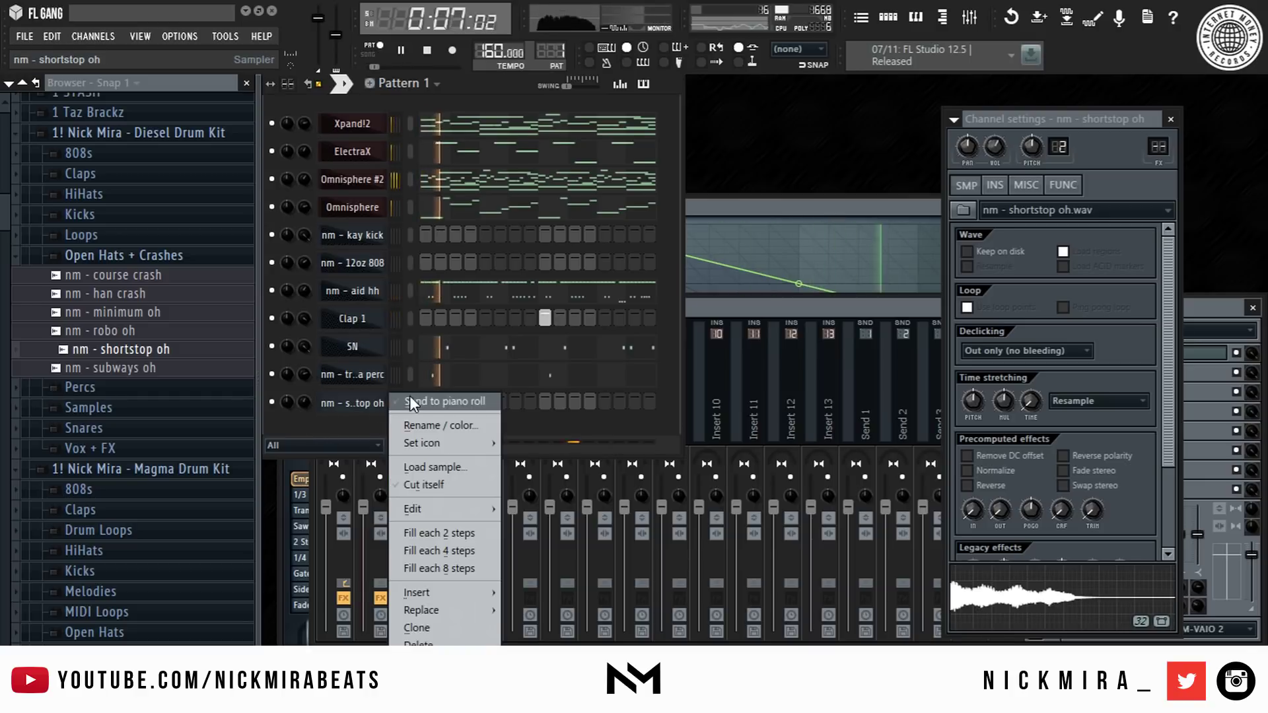
pyautogui.click(423, 401)
# - Delete the shortstop oh notes in bars 2, 3, 4, 6, 7 and 8
pyautogui.scroll(-6, 378, 125)
pyautogui.rightClick(442, 322)
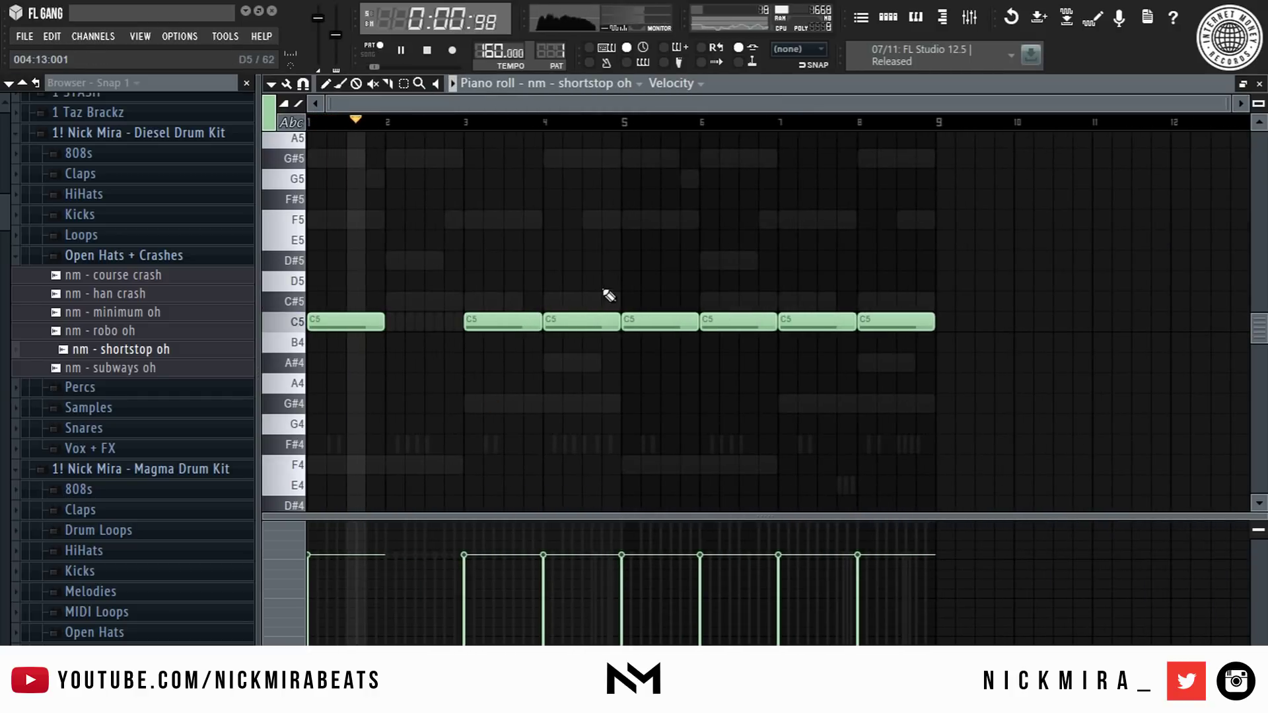
pyautogui.rightClick(575, 322)
pyautogui.rightClick(502, 321)
pyautogui.rightClick(753, 321)
pyautogui.rightClick(817, 322)
pyautogui.rightClick(885, 322)
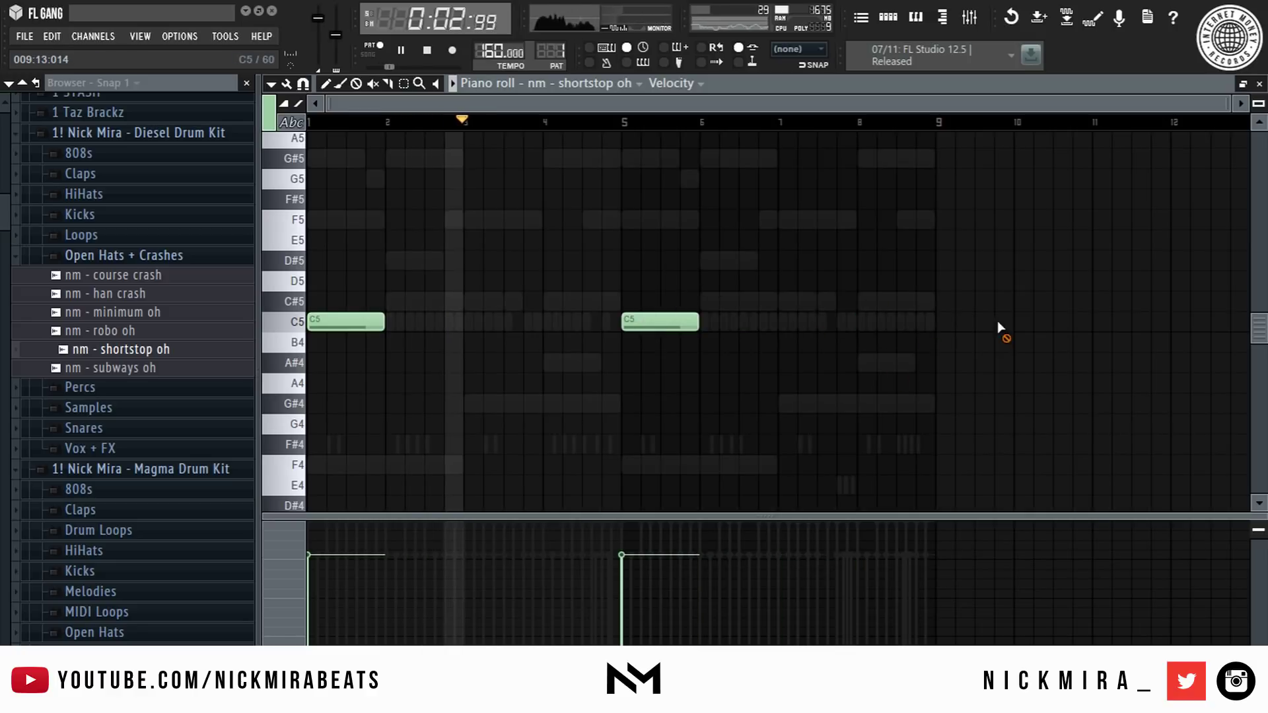
pyautogui.press('F7')
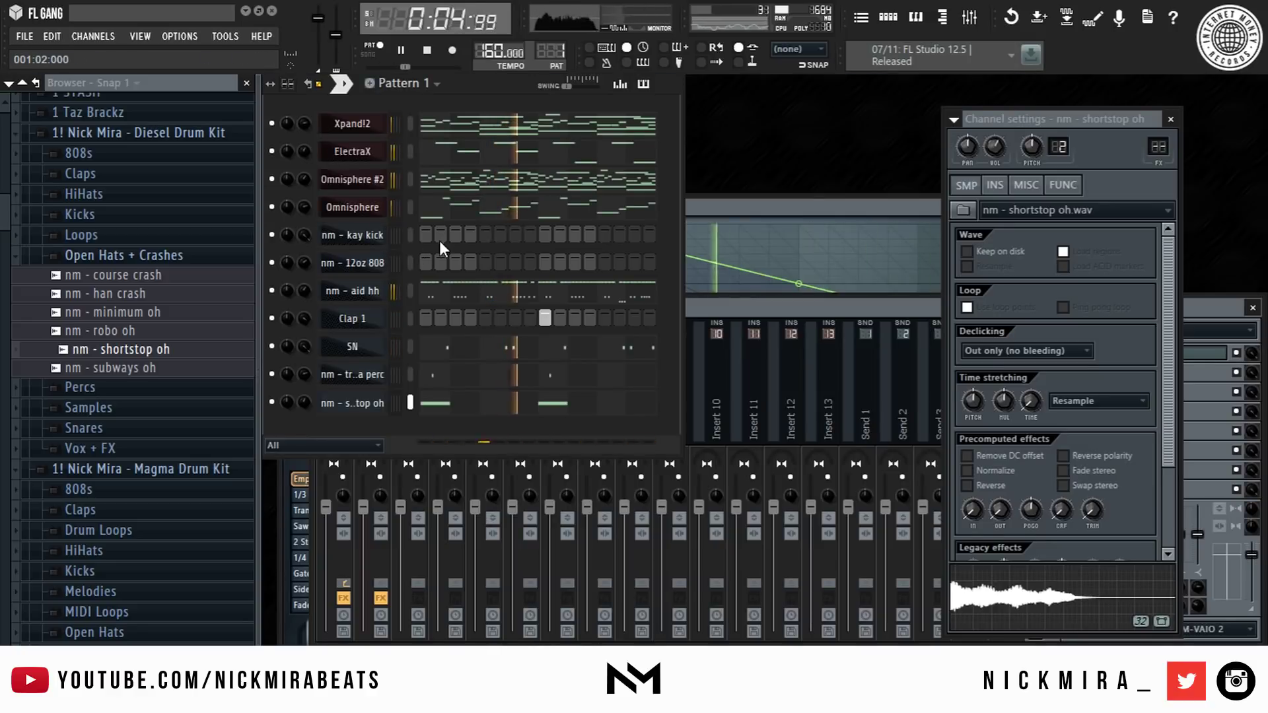
# - Place a 12oz 808 hit on step 1 and open that channel's envelope settings
pyautogui.press('space')
pyautogui.click(426, 262)
pyautogui.press('space')
pyautogui.press('space')
pyautogui.click(375, 263)
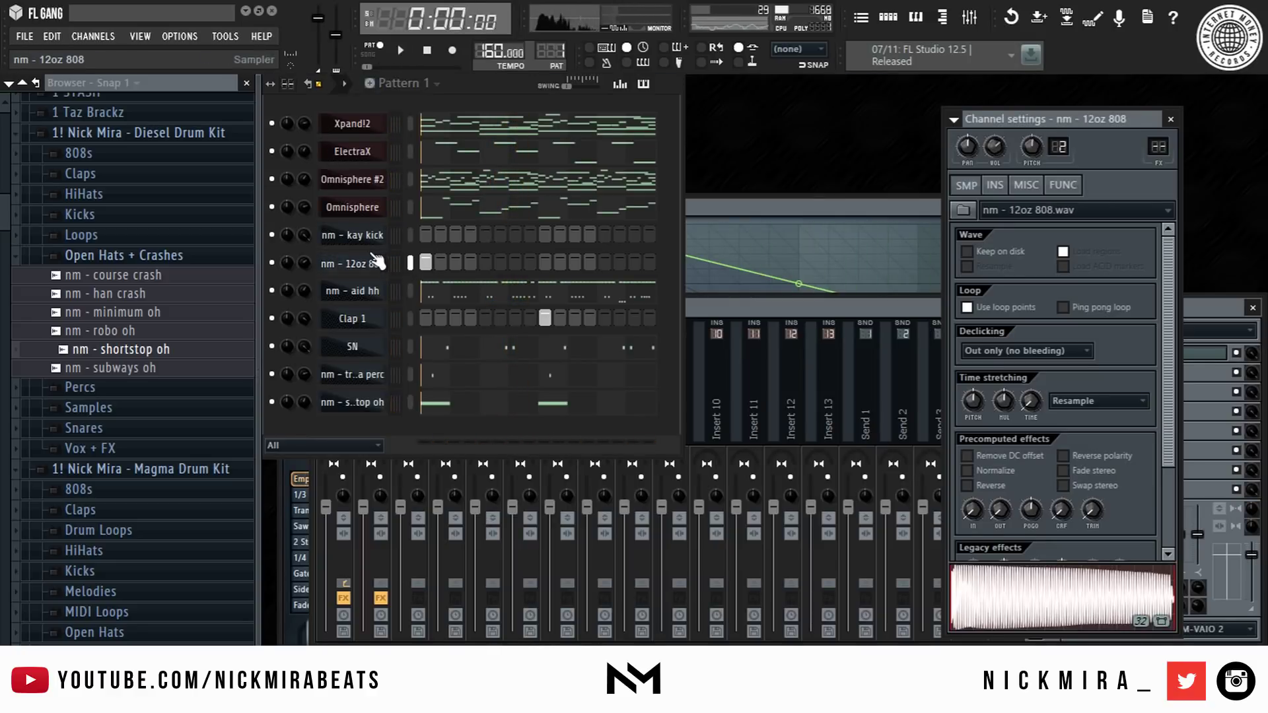
pyautogui.click(996, 186)
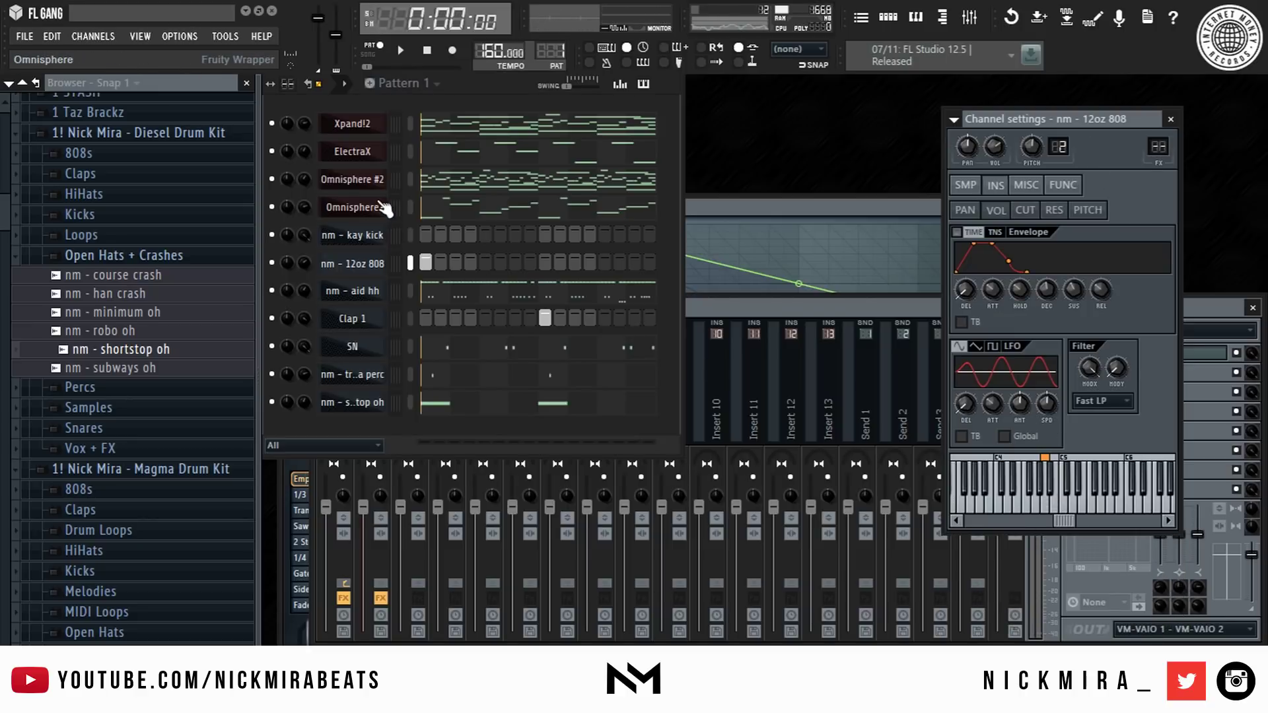
# - Check the Omnisphere #2 melody notes, and raise all 12oz 808 notes to F5 in the piano roll
pyautogui.click(433, 175)
pyautogui.scroll(-3, 517, 126)
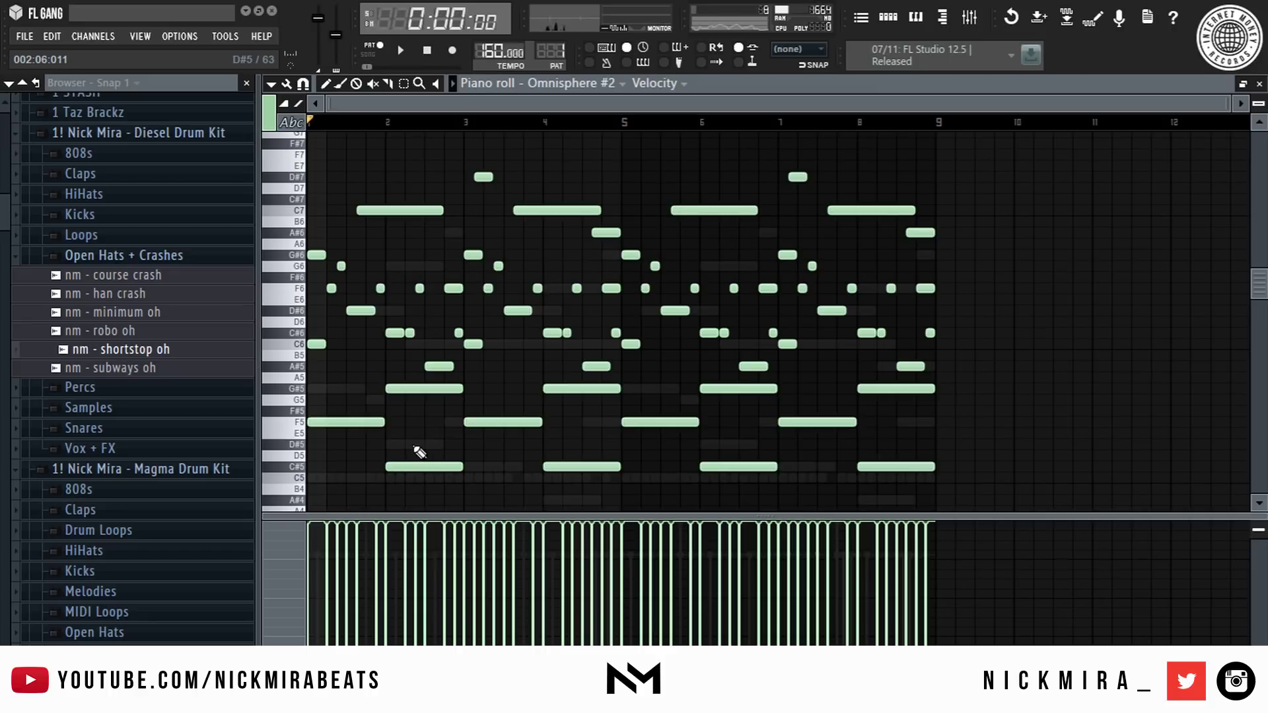
pyautogui.press('F7')
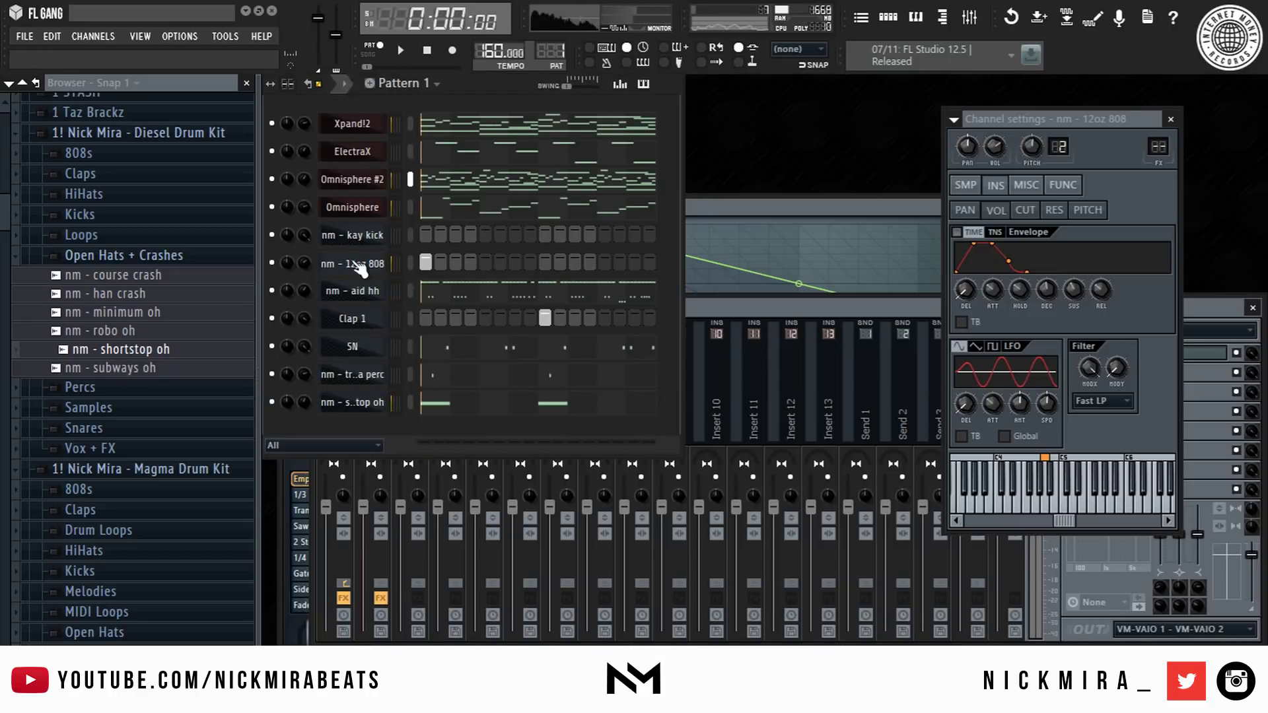
pyautogui.click(396, 270)
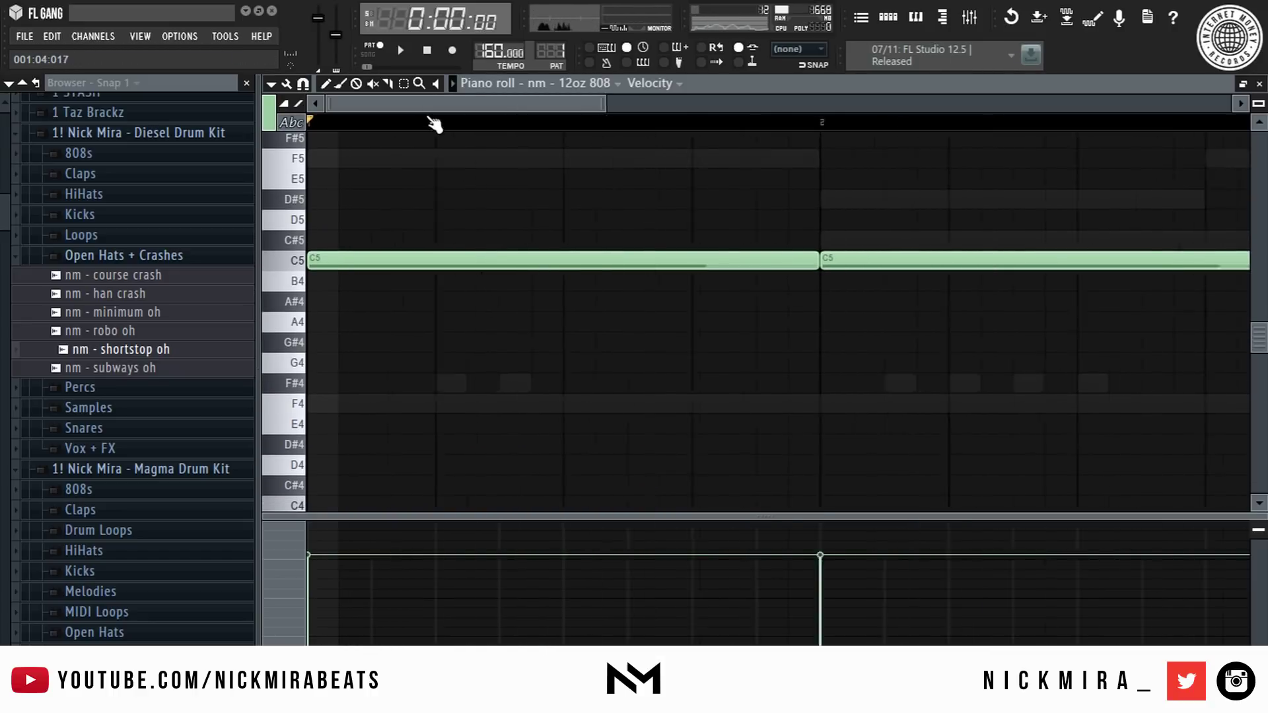
pyautogui.press('Up')
pyautogui.press('Up')
pyautogui.press('Up')
pyautogui.press('Up')
pyautogui.press('Up')
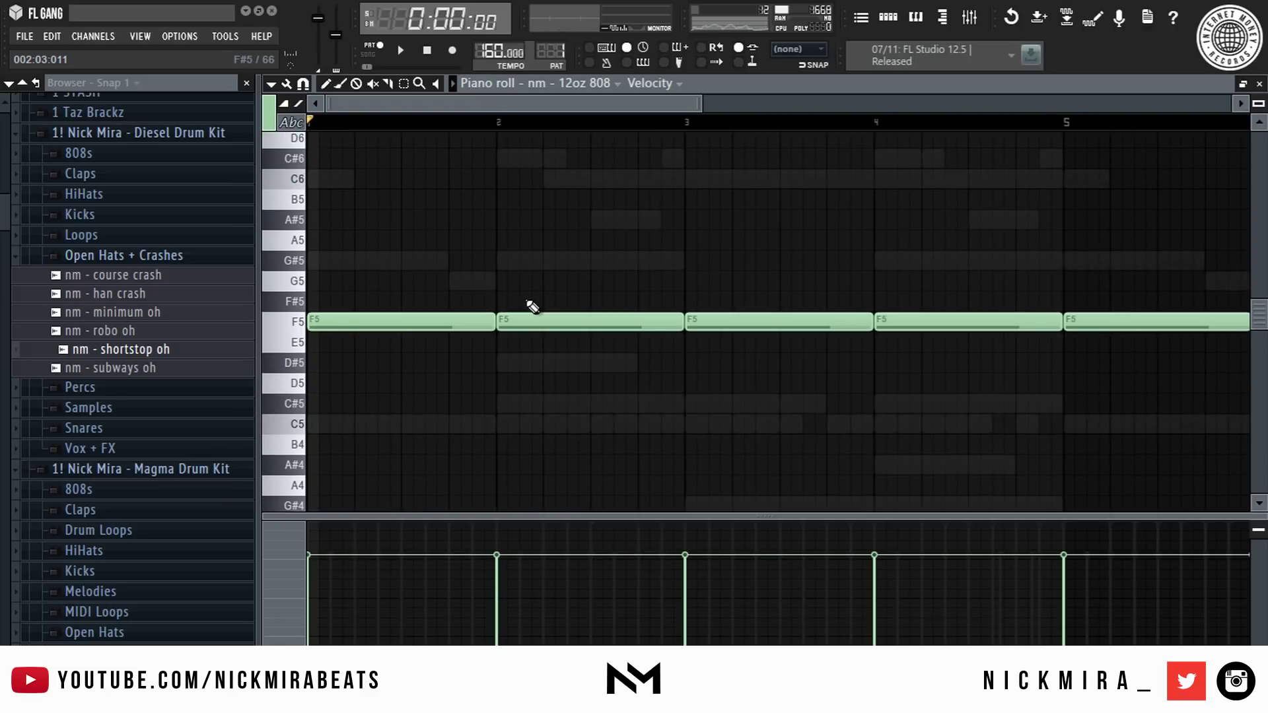
# - Replace the 808's bar 2 note with C#5 and shift all its notes up one octave
pyautogui.rightClick(521, 326)
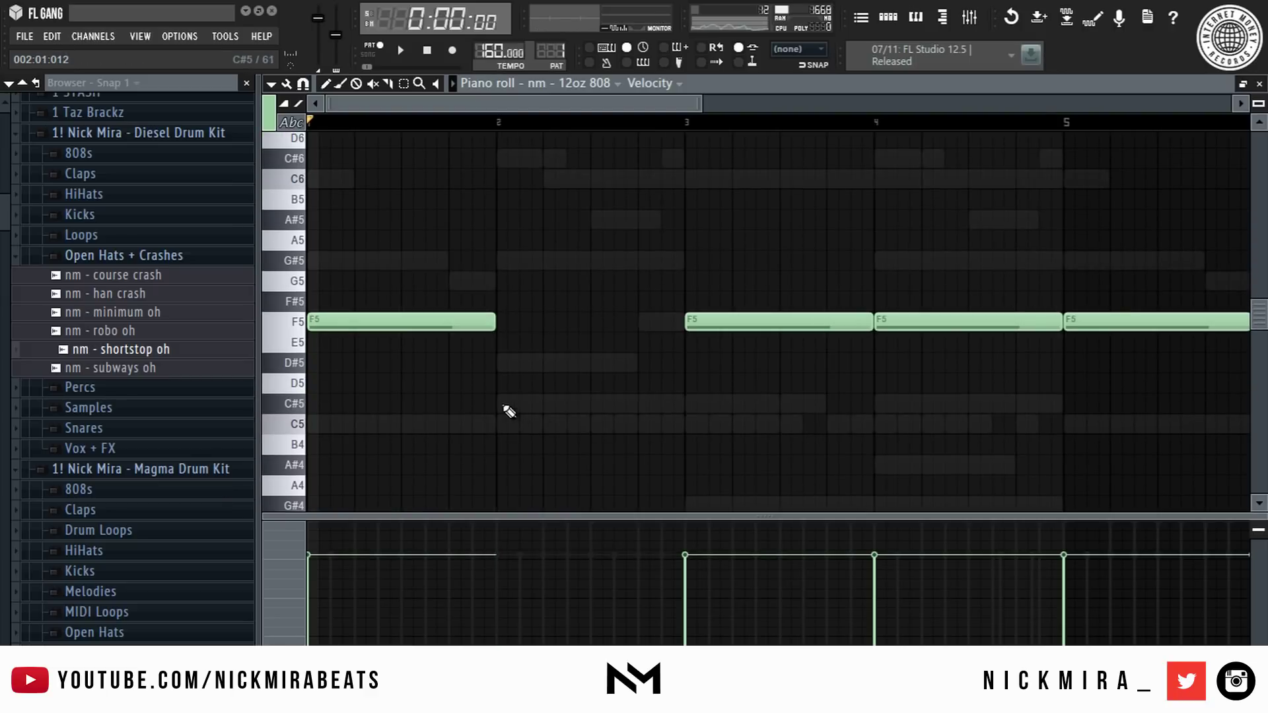
pyautogui.click(508, 409)
pyautogui.press('space')
pyautogui.hotkey('ctrl', 'a')
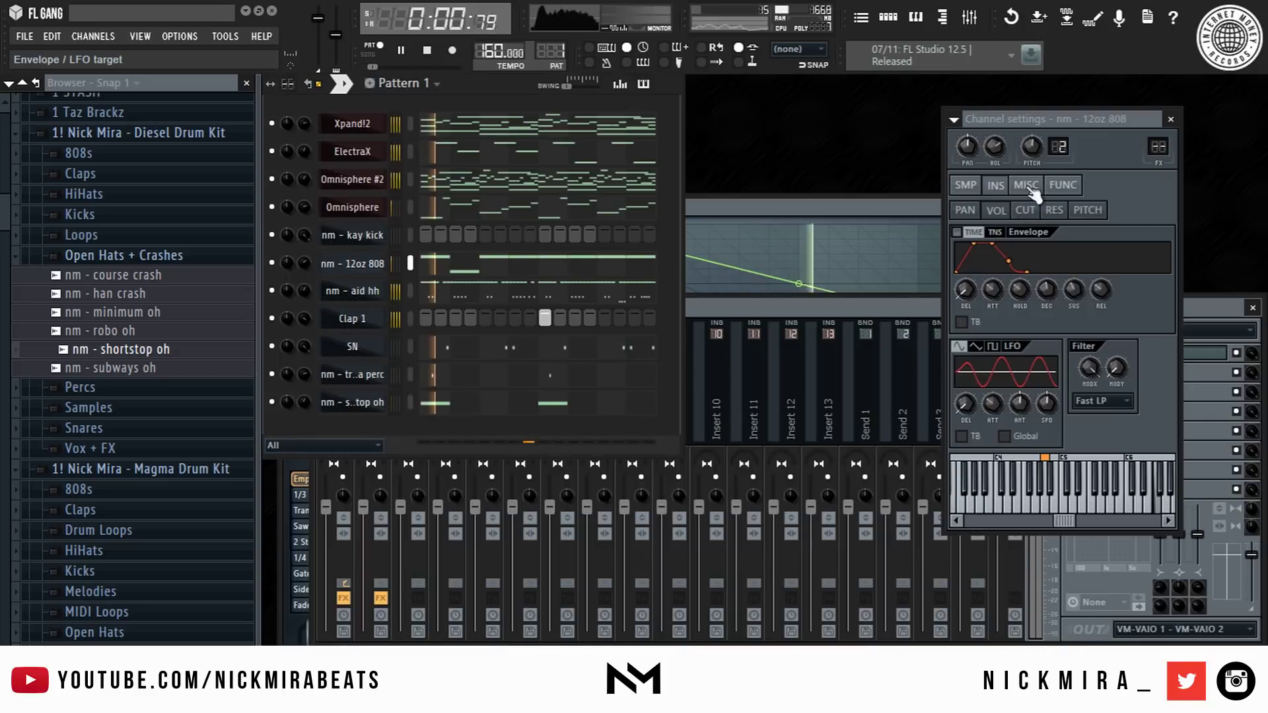
pyautogui.press('space')
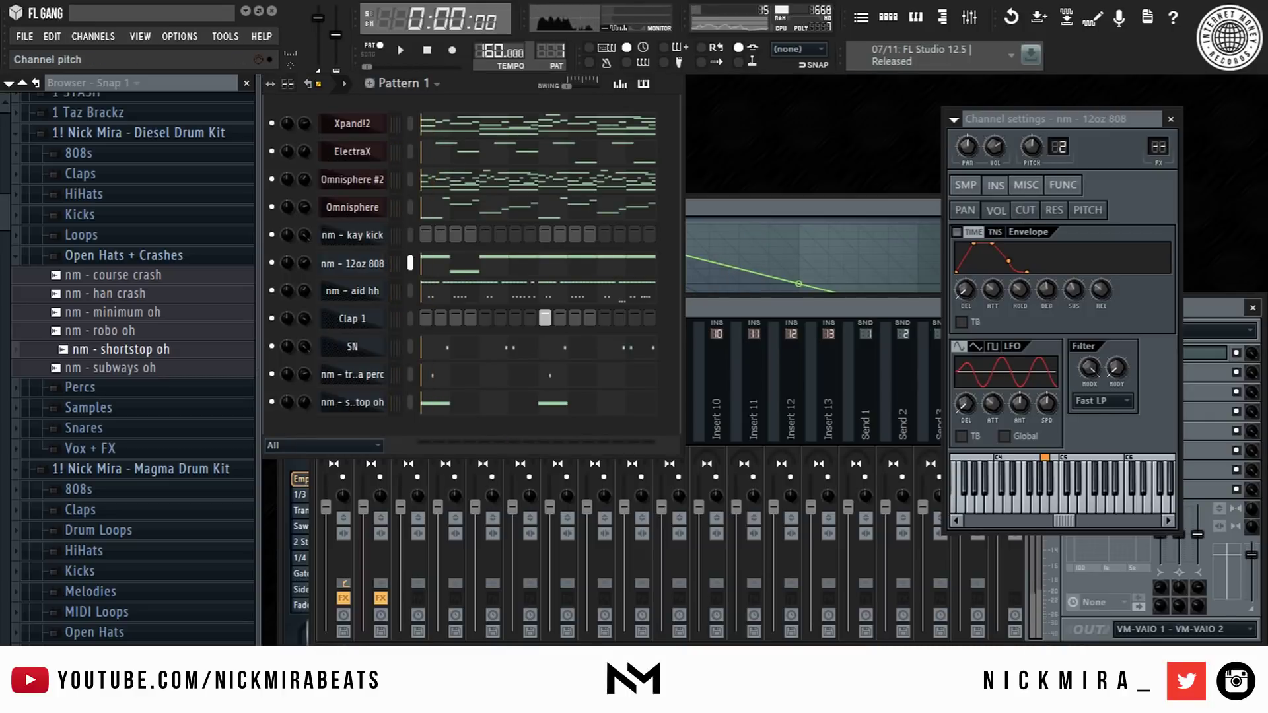
pyautogui.press('space')
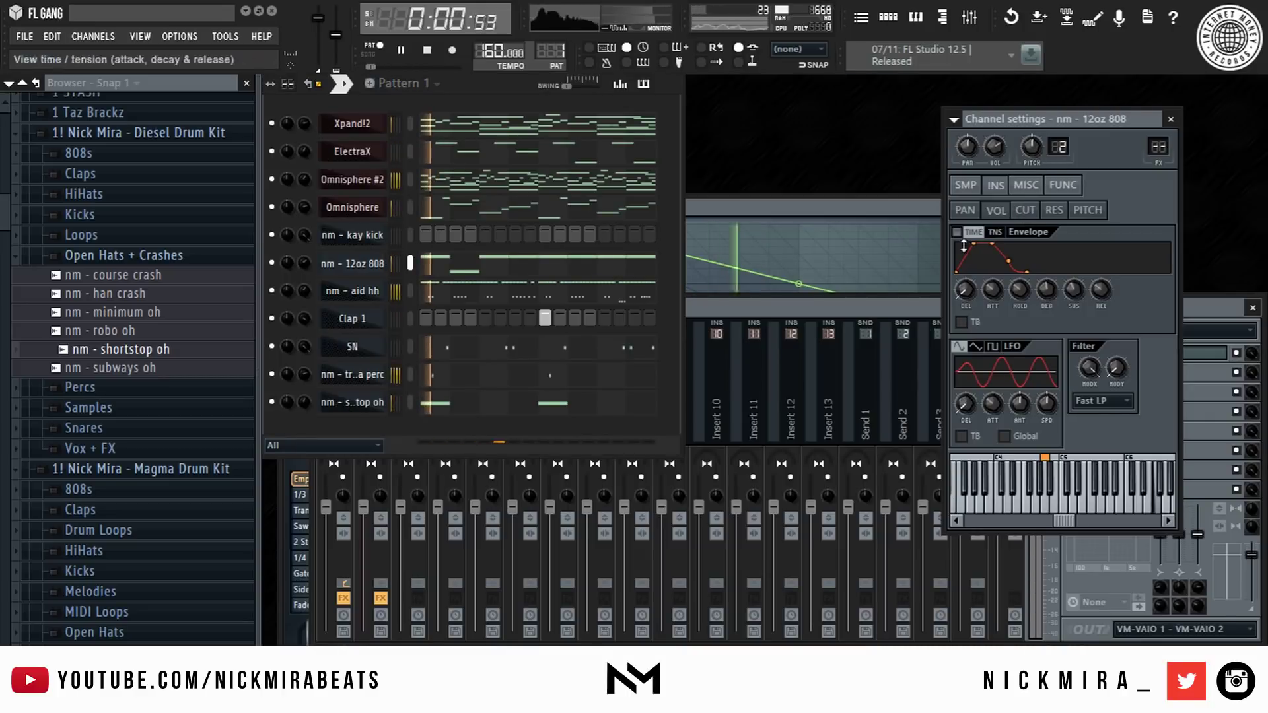
pyautogui.click(543, 264)
pyautogui.scroll(-6, 502, 117)
pyautogui.press('space')
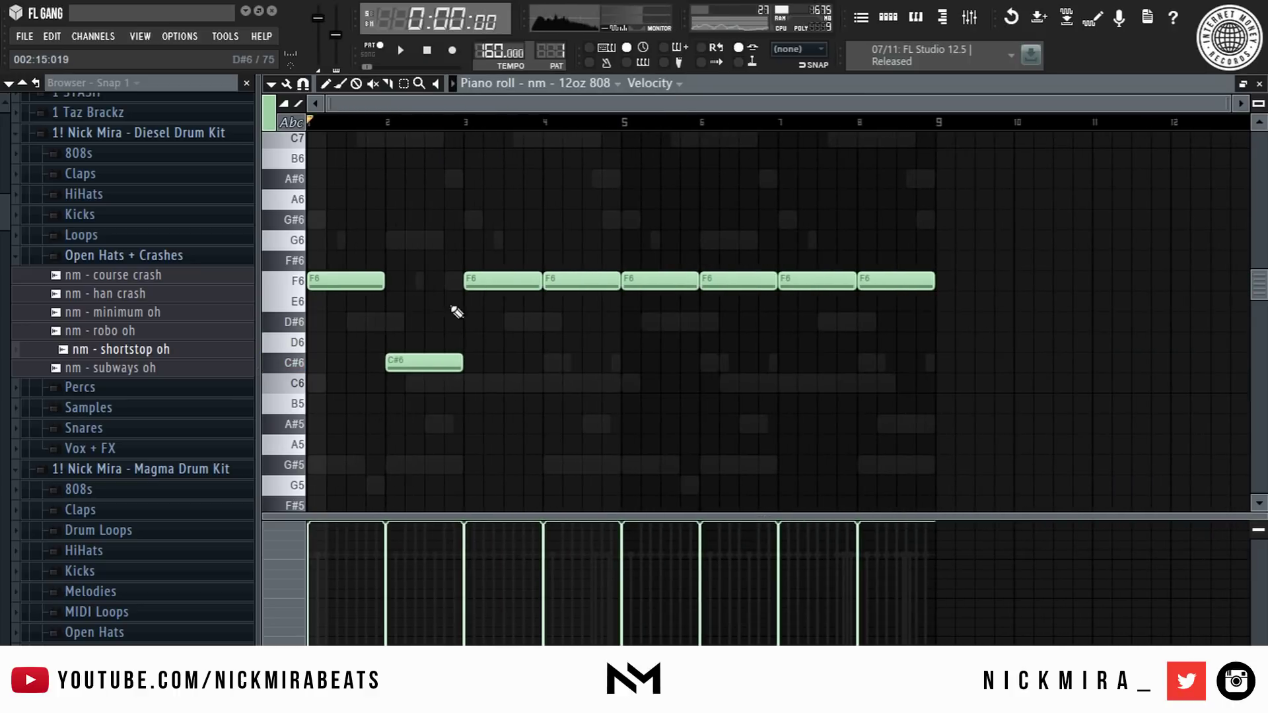
# - Shorten all the 808 notes to one step each
pyautogui.hotkey('ctrl', 'z')
pyautogui.press('space')
pyautogui.press('space')
pyautogui.scroll(4, 329, 123)
pyautogui.press('space')
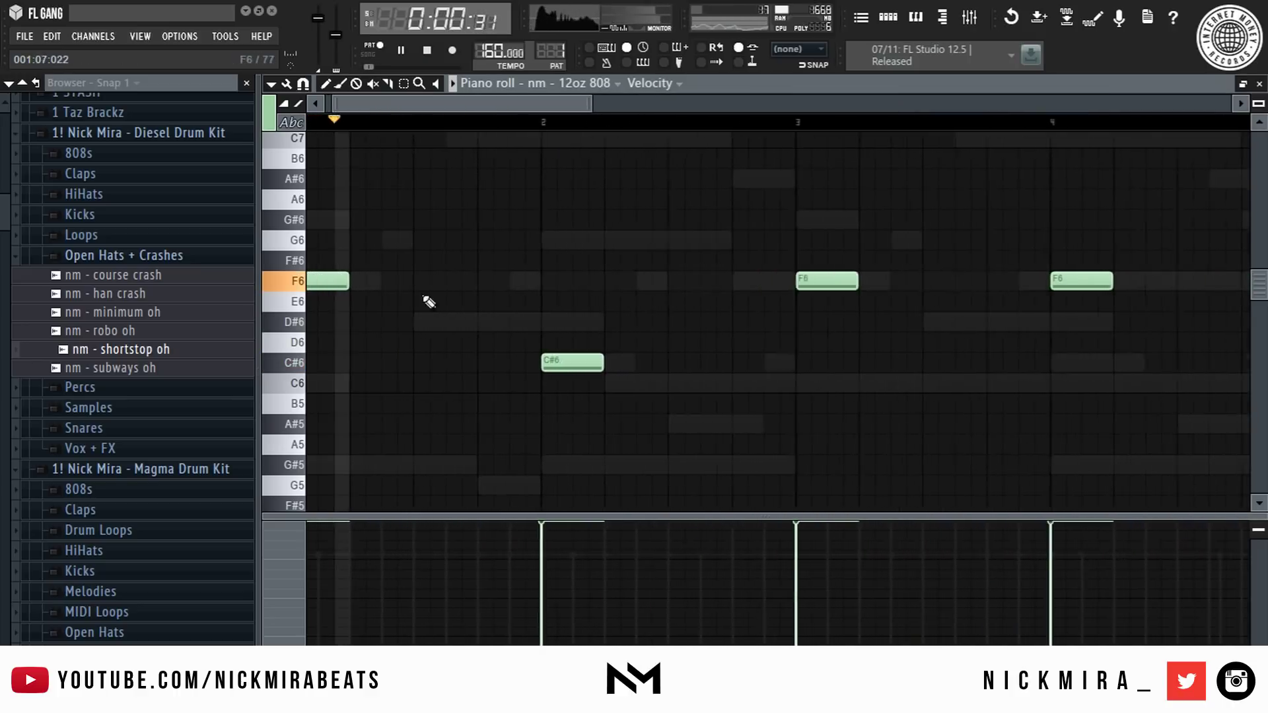
pyautogui.press('space')
pyautogui.press('space')
pyautogui.hotkey('shift', 'd')
# - Add an F6 808 hit on step 13 of bar 1 and replace the bar 2 note with C#6 hits on steps 5 and 7
pyautogui.click(498, 281)
pyautogui.click(531, 284)
pyautogui.rightClick(567, 364)
pyautogui.press('space')
pyautogui.press('space')
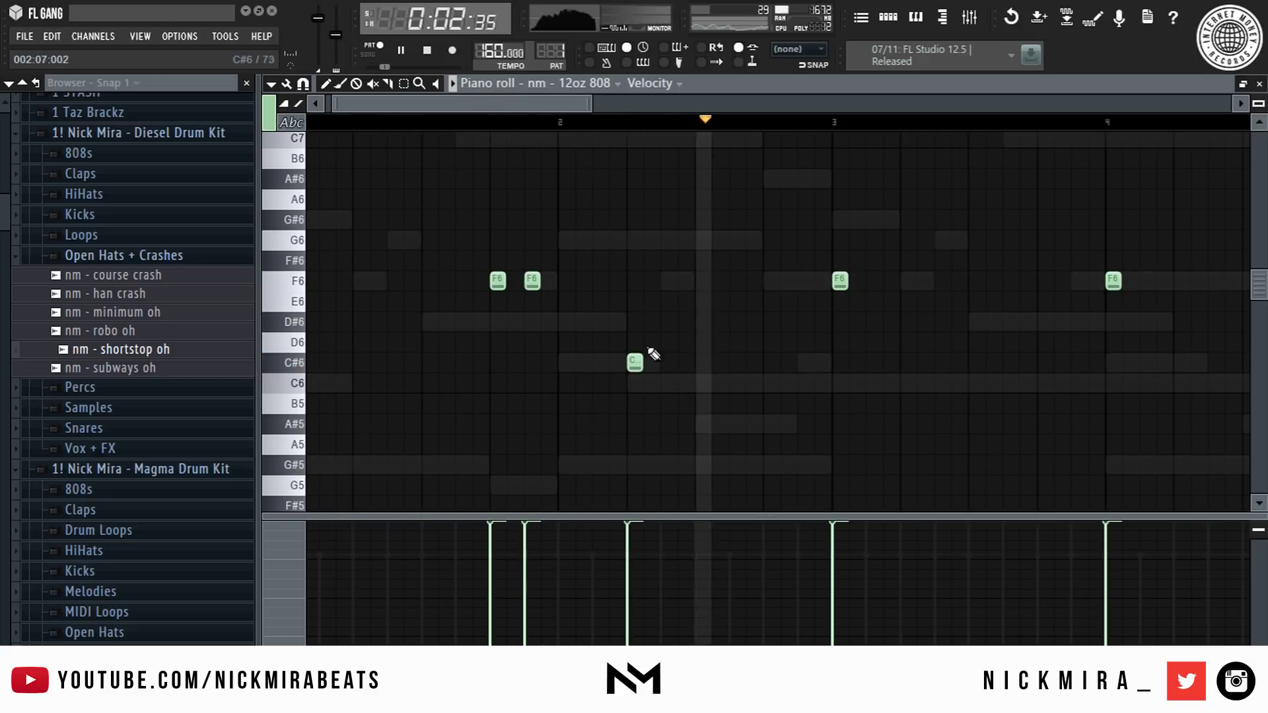
pyautogui.rightClick(532, 280)
pyautogui.click(668, 362)
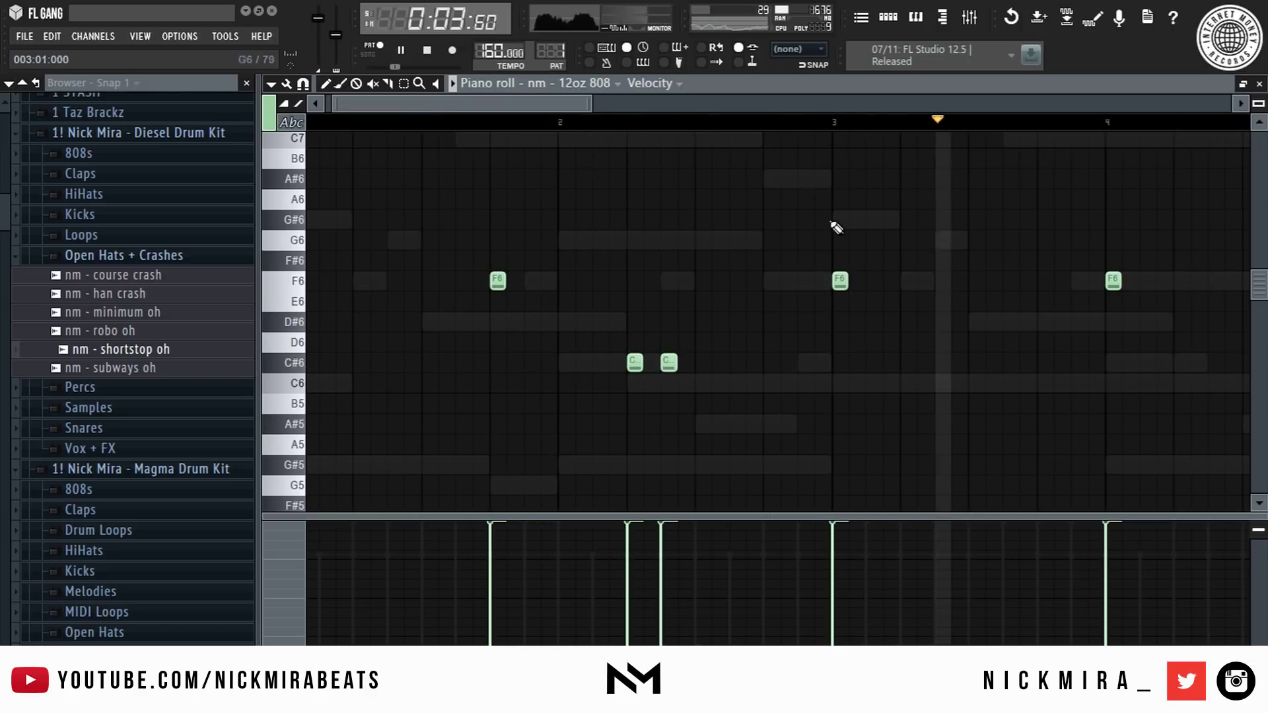
# - Replace the 808's F6 hit at the start of bar 3 with C#6 and start playback from bar 3
pyautogui.scroll(-3, 831, 125)
pyautogui.rightClick(503, 283)
pyautogui.click(505, 121)
pyautogui.press('space')
pyautogui.click(491, 383)
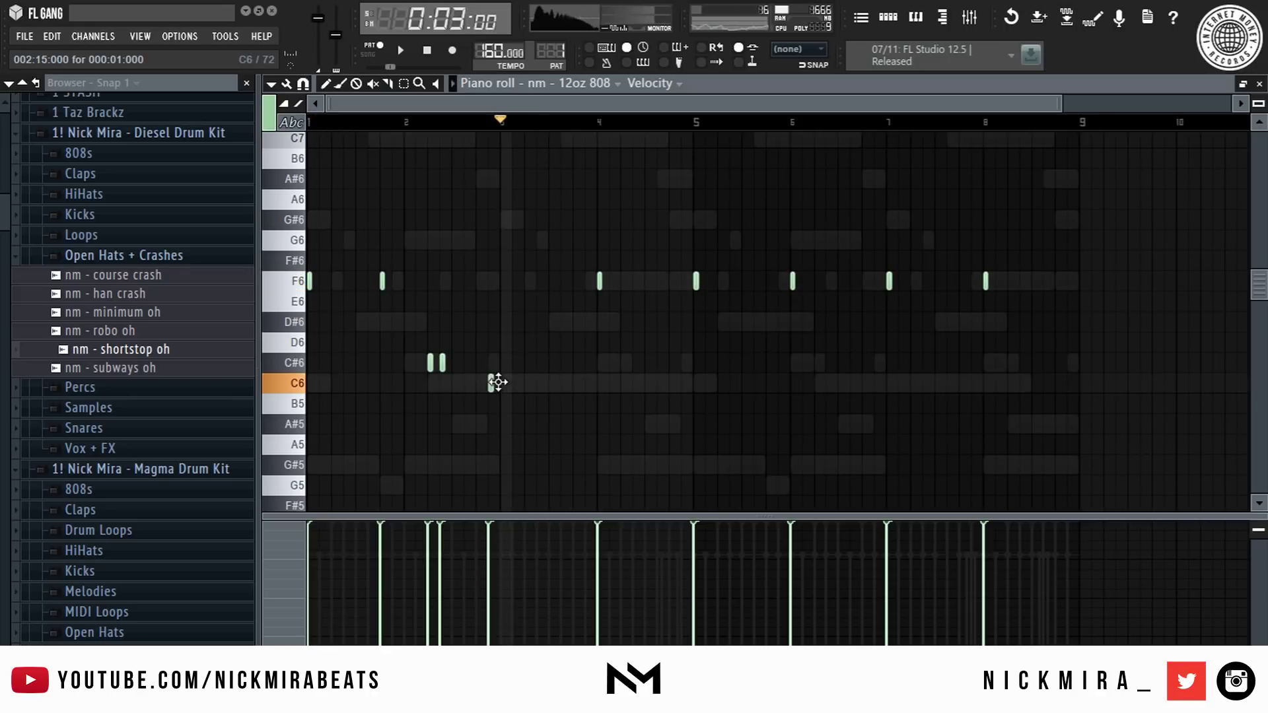
pyautogui.press('space')
pyautogui.moveTo(504, 383); pyautogui.dragTo(505, 362)
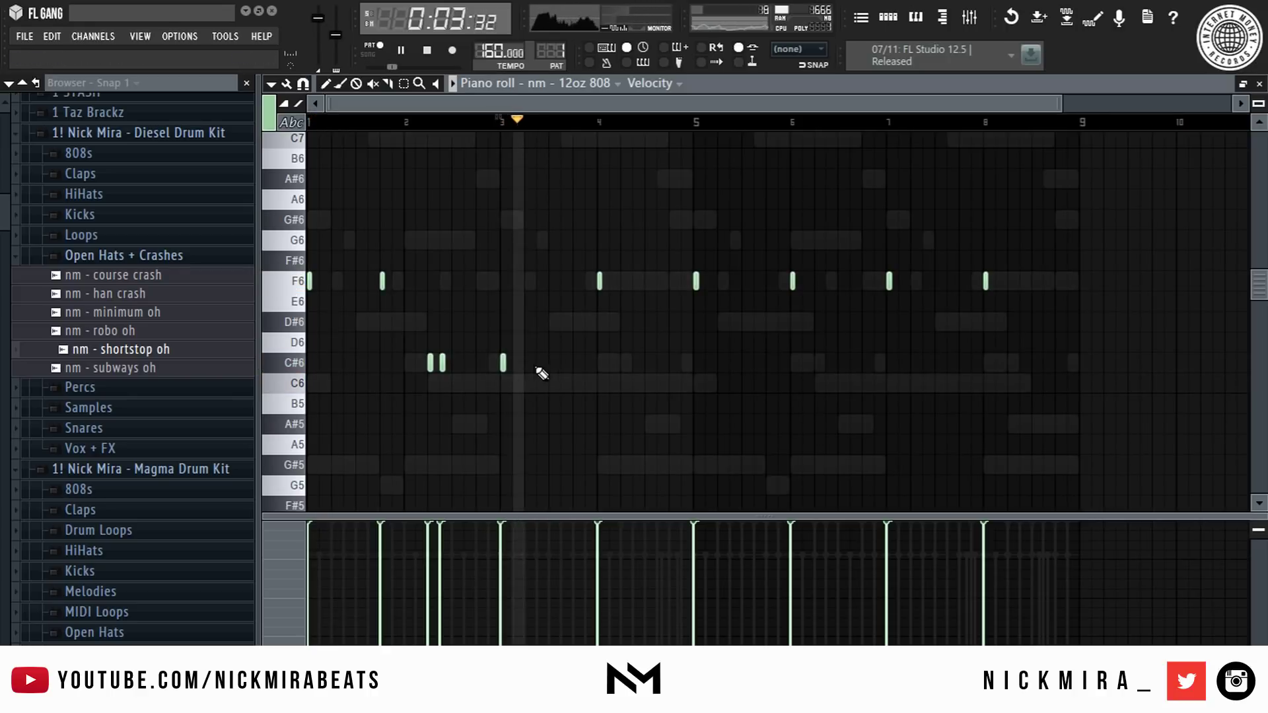
# - Add C#6 808 hits on step 13 of bar 3 and steps 5 and 7 of bar 4, replacing bar 4's F6, plus D#6 on its step 13
pyautogui.click(575, 364)
pyautogui.rightClick(599, 281)
pyautogui.click(624, 363)
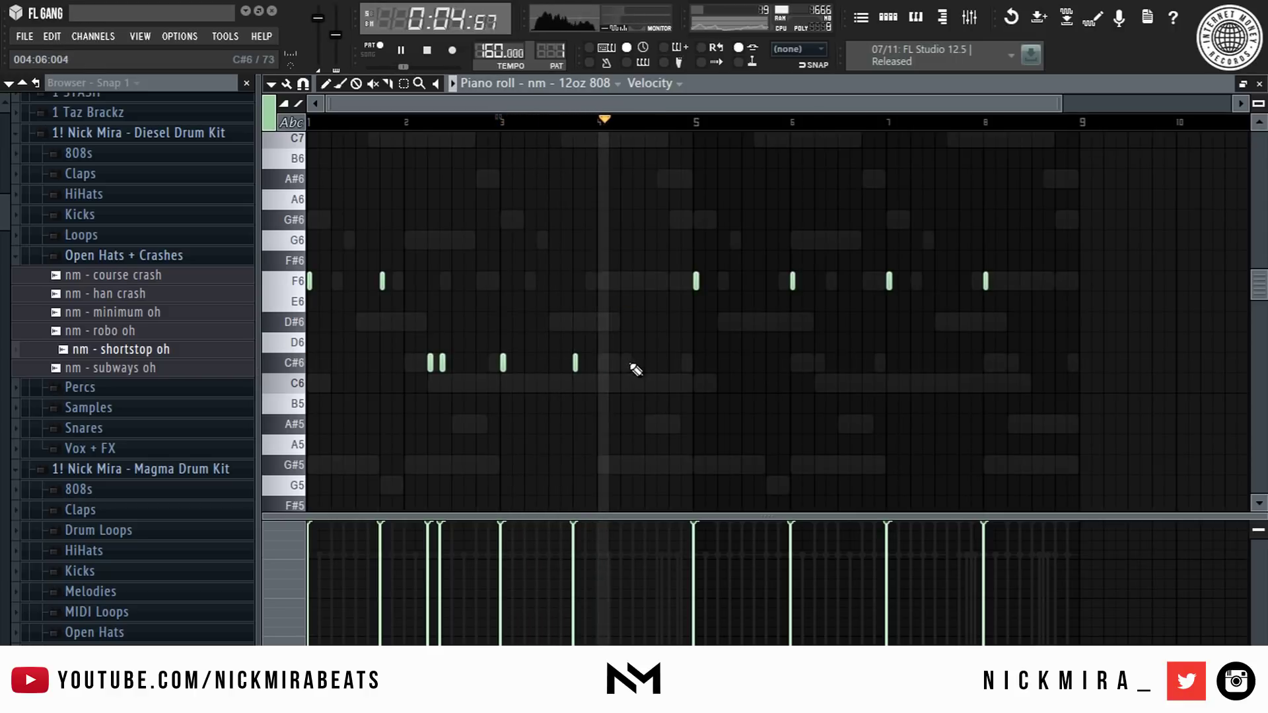
pyautogui.press('space')
pyautogui.click(635, 363)
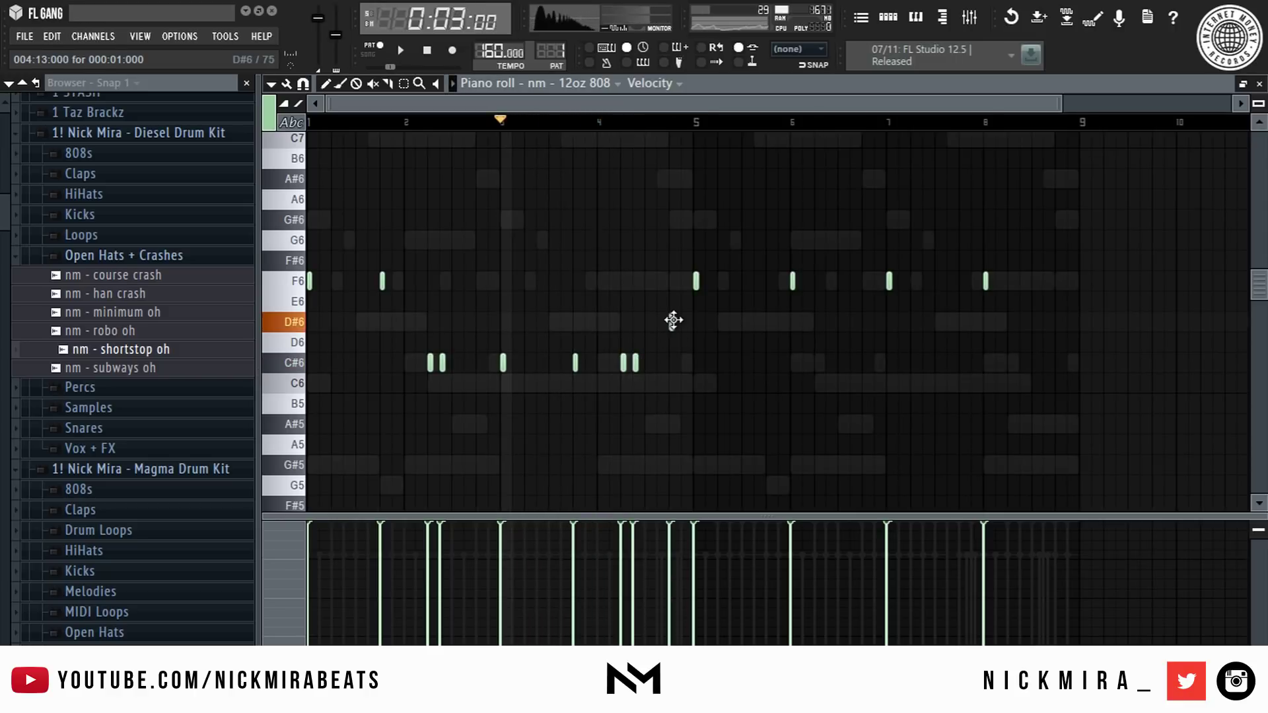
# - Extend the 808 notes so each reaches the next one, and lower them all by two octaves
pyautogui.hotkey('ctrl', 'l')
pyautogui.hotkey('ctrl', 'Down')
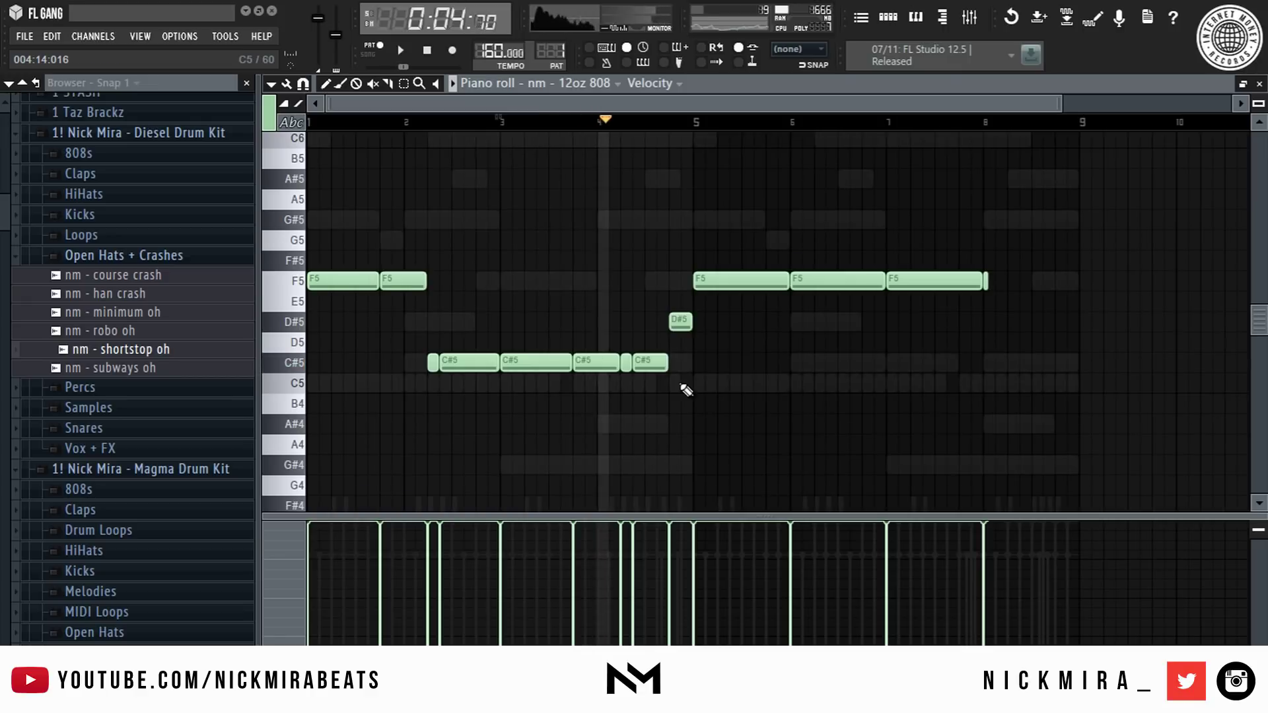
pyautogui.hotkey('ctrl', 'Down')
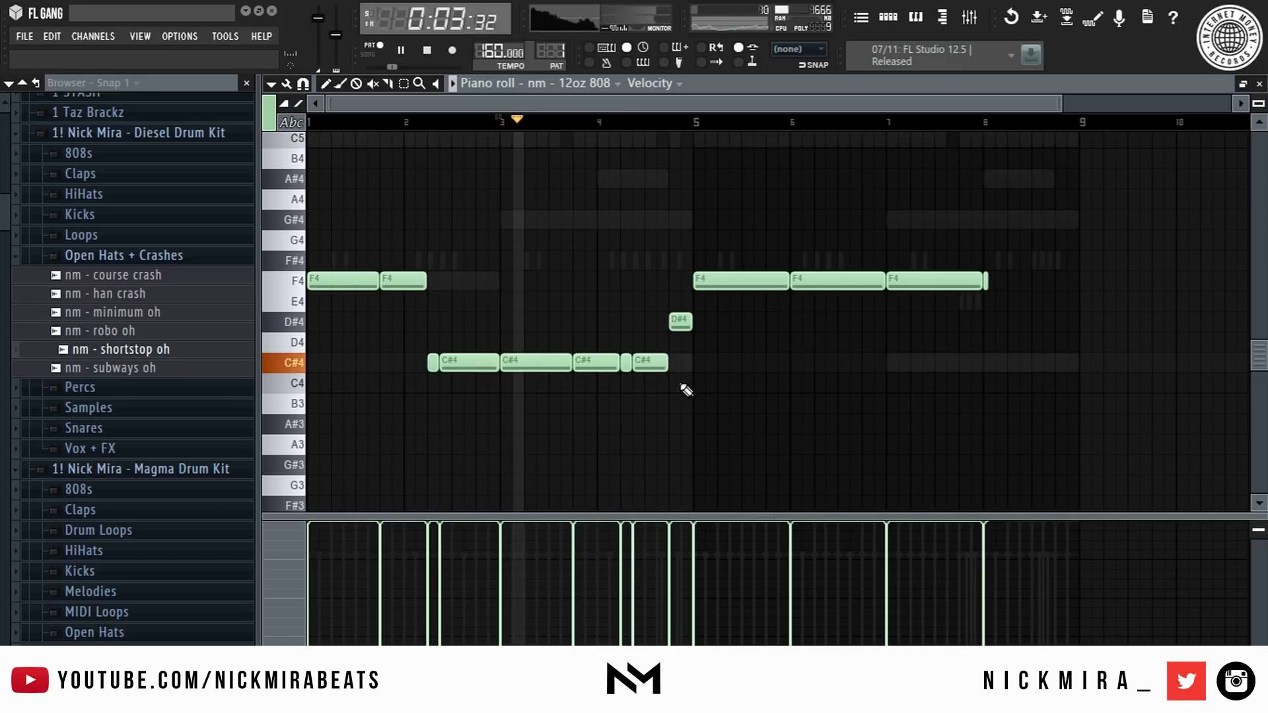
# - Raise the bar 4 808 notes on steps 5 and 7 to D#4 and replace bars 5 to 8 with a copy of bars 1 to 4
pyautogui.keyDown('ctrl'); pyautogui.moveTo(657, 367); pyautogui.dragTo(632, 322); pyautogui.keyUp('ctrl')
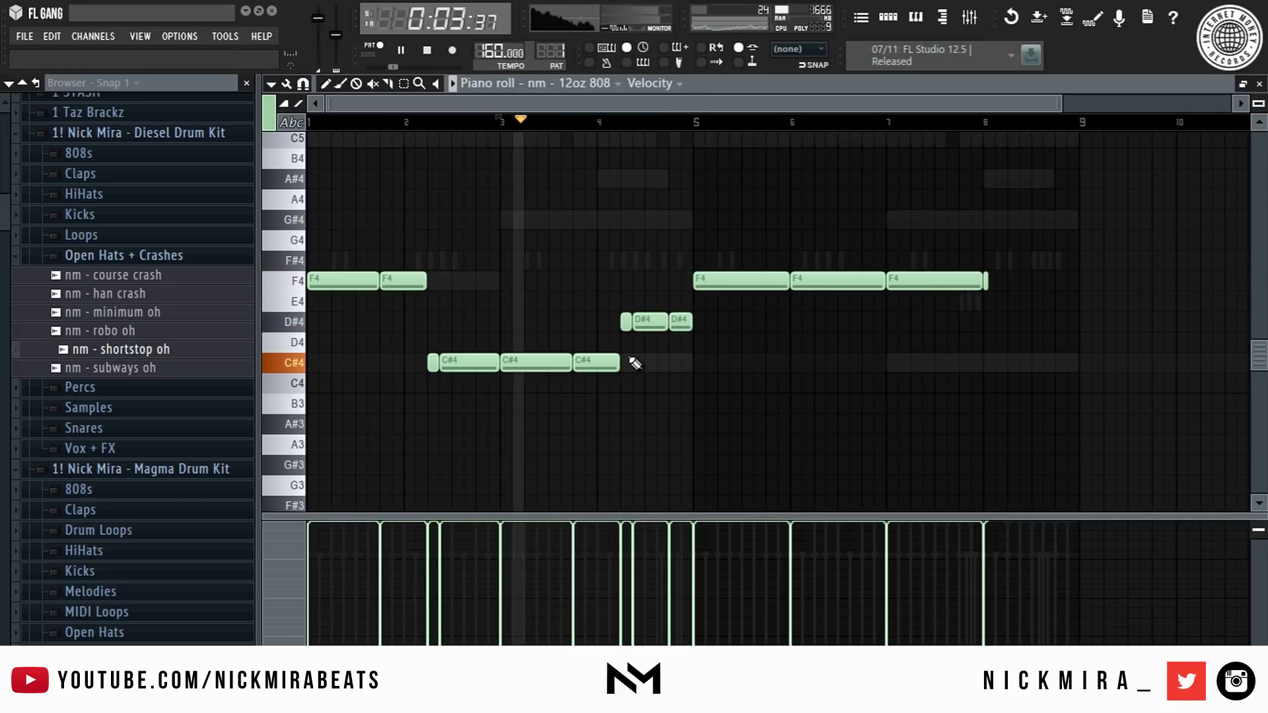
pyautogui.moveTo(778, 252); pyautogui.dragTo(1039, 373)
pyautogui.press('Delete')
pyautogui.hotkey('ctrl', 'a')
pyautogui.hotkey('ctrl', 'b')
pyautogui.hotkey('ctrl', 'd')
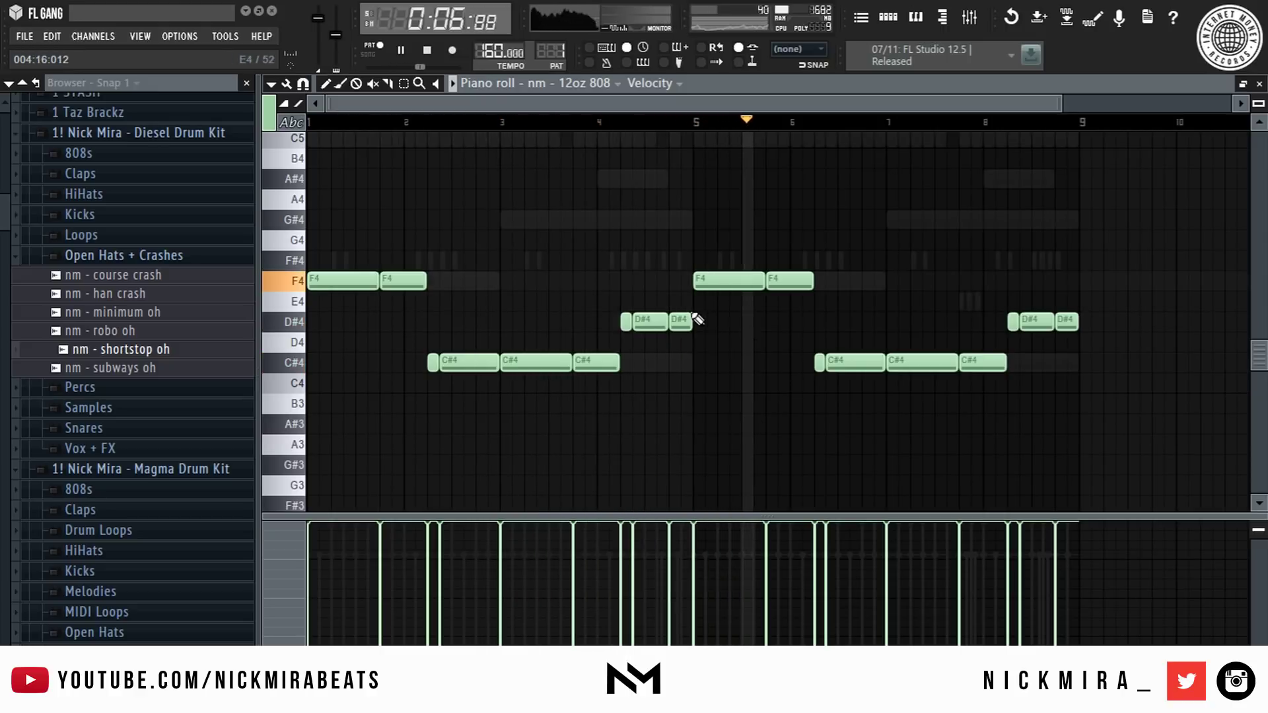
# - Copy the 12oz 808 channel's notes and paste them into the kay kick channel
pyautogui.press('Escape')
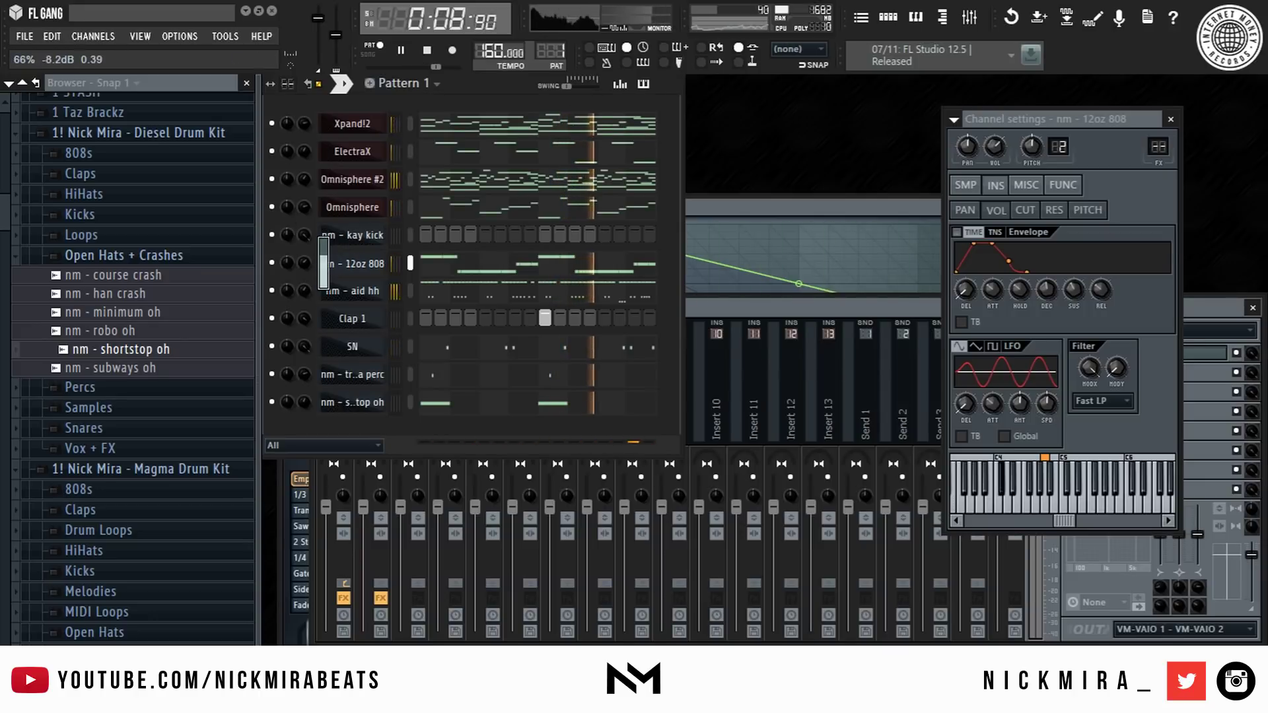
pyautogui.rightClick(370, 263)
pyautogui.press('e')
pyautogui.press('c')
pyautogui.rightClick(355, 234)
pyautogui.press('e')
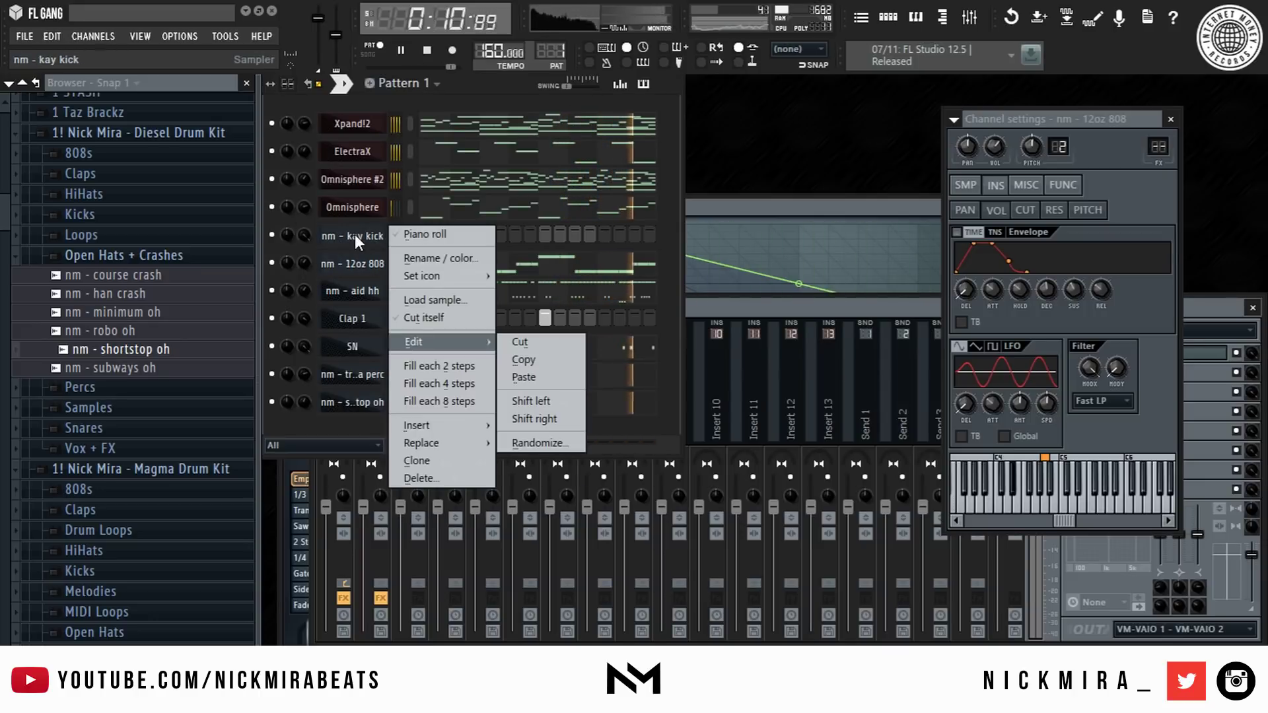
pyautogui.press('p')
# - Transpose the pasted kay kick notes so the hit at the start of bar 1 sits on C5
pyautogui.rightClick(386, 233)
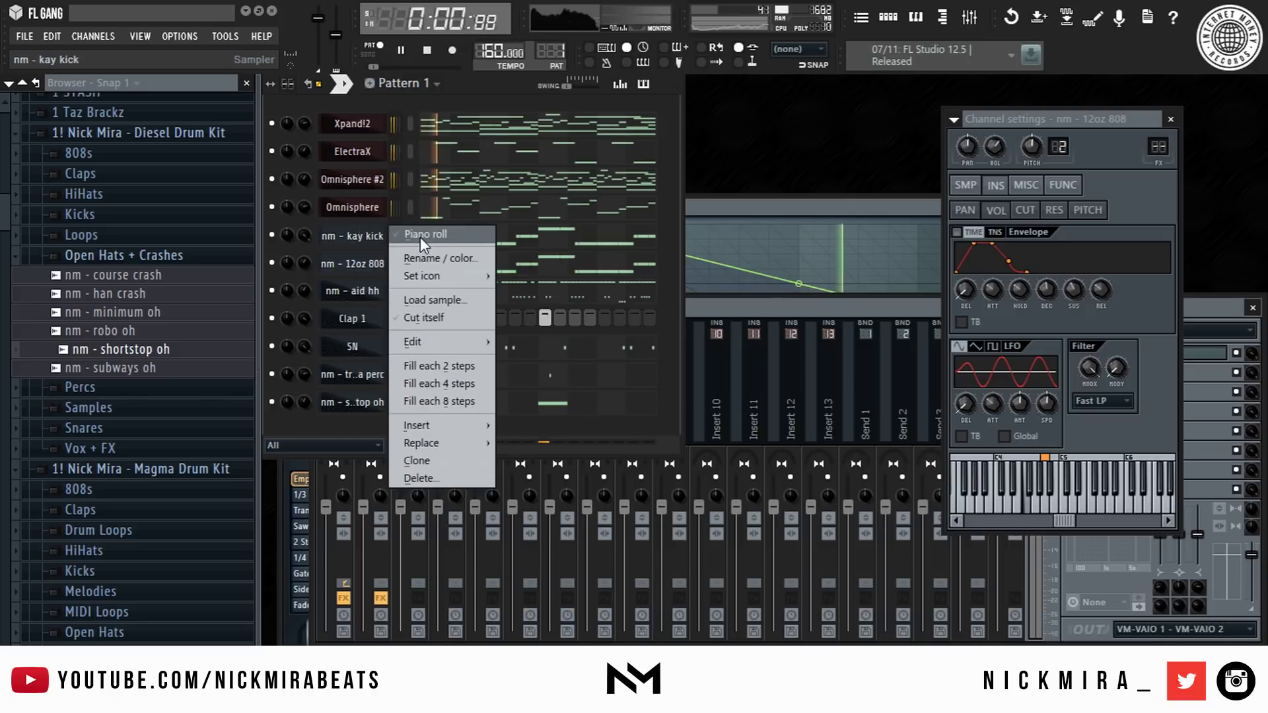
pyautogui.click(418, 236)
pyautogui.press('space')
pyautogui.hotkey('shift', 'Down')
pyautogui.hotkey('shift', 'Down')
pyautogui.hotkey('shift', 'Down')
pyautogui.hotkey('shift', 'Down')
pyautogui.hotkey('shift', 'Down')
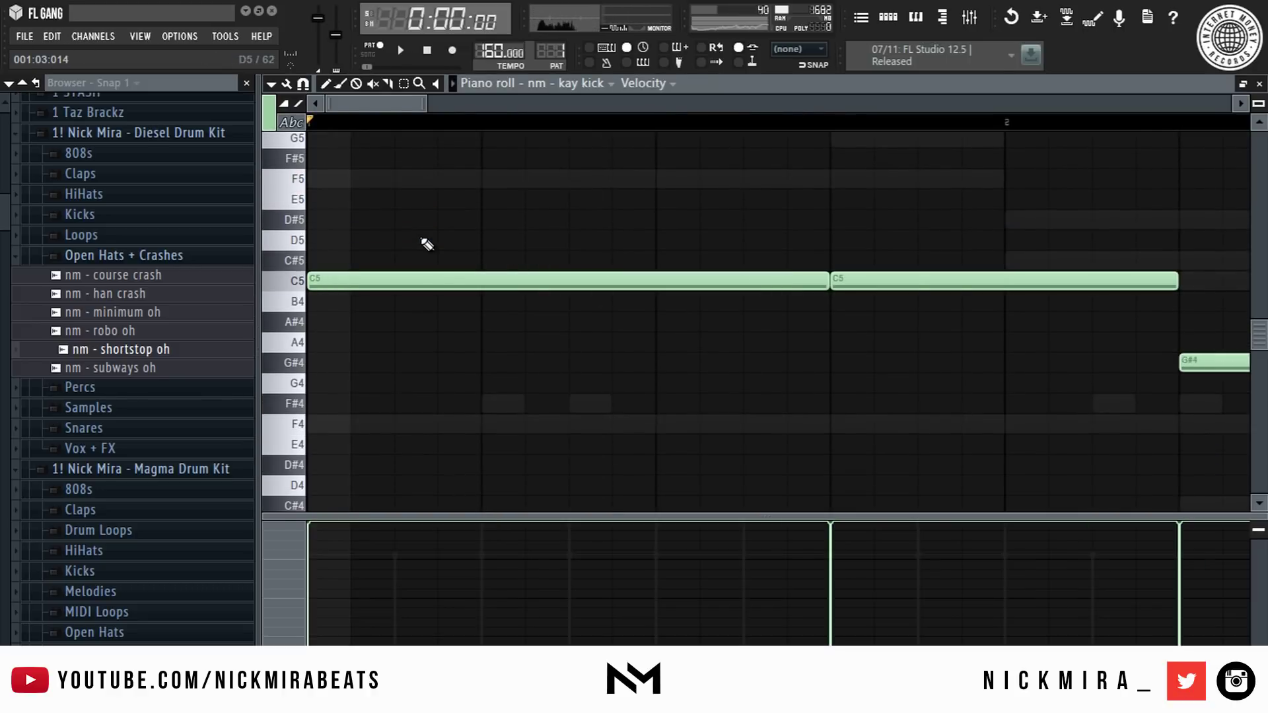
# - Shorten all the kay kick notes to one-step hits during playback
pyautogui.press('space')
pyautogui.hotkey('shift', 'd')
pyautogui.scroll(-3, 411, 125)
pyautogui.scroll(-4, 410, 125)
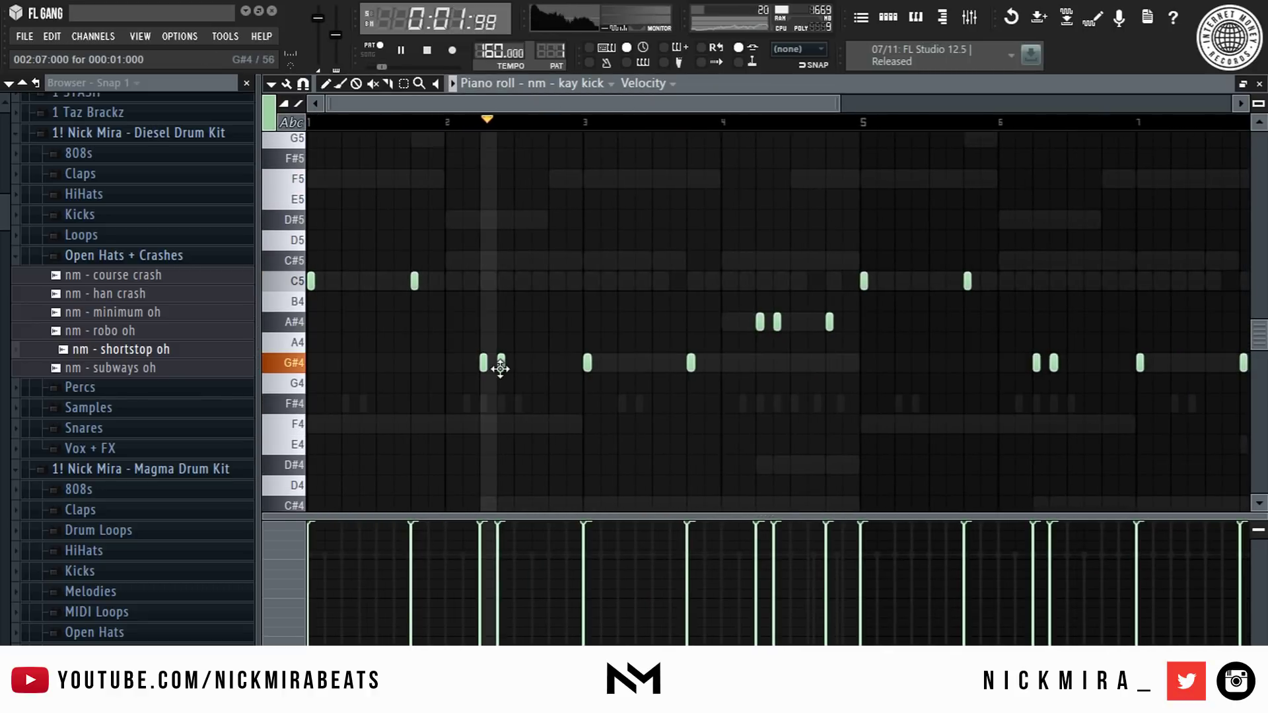
# - Raise the kick's G#4 notes to A#4, then all the A#4 notes to C5, so every hit is on C5
pyautogui.keyDown('ctrl'); pyautogui.click(295, 363); pyautogui.keyUp('ctrl')
pyautogui.hotkey('shift', 'Up')
pyautogui.hotkey('shift', 'Up')
pyautogui.hotkey('ctrl', 'd')
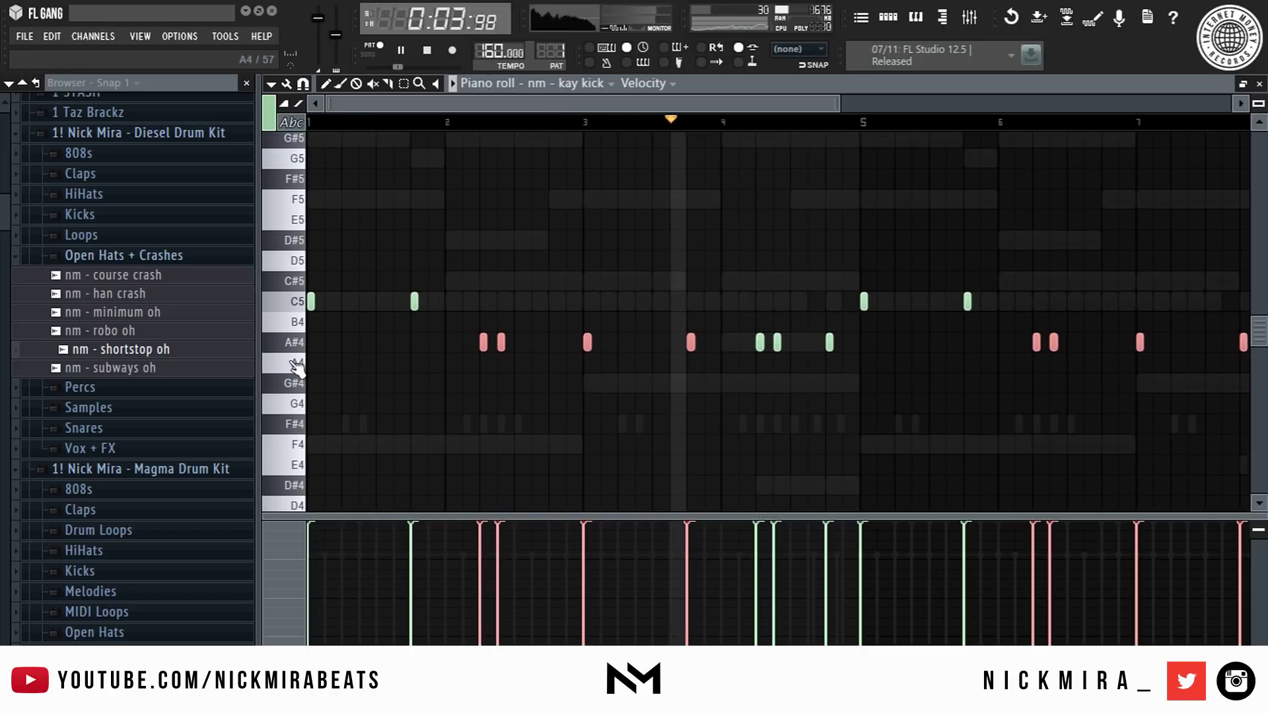
pyautogui.keyDown('ctrl'); pyautogui.click(297, 340); pyautogui.keyUp('ctrl')
pyautogui.hotkey('shift', 'Up')
pyautogui.hotkey('shift', 'Up')
pyautogui.scroll(1, 300, 343)
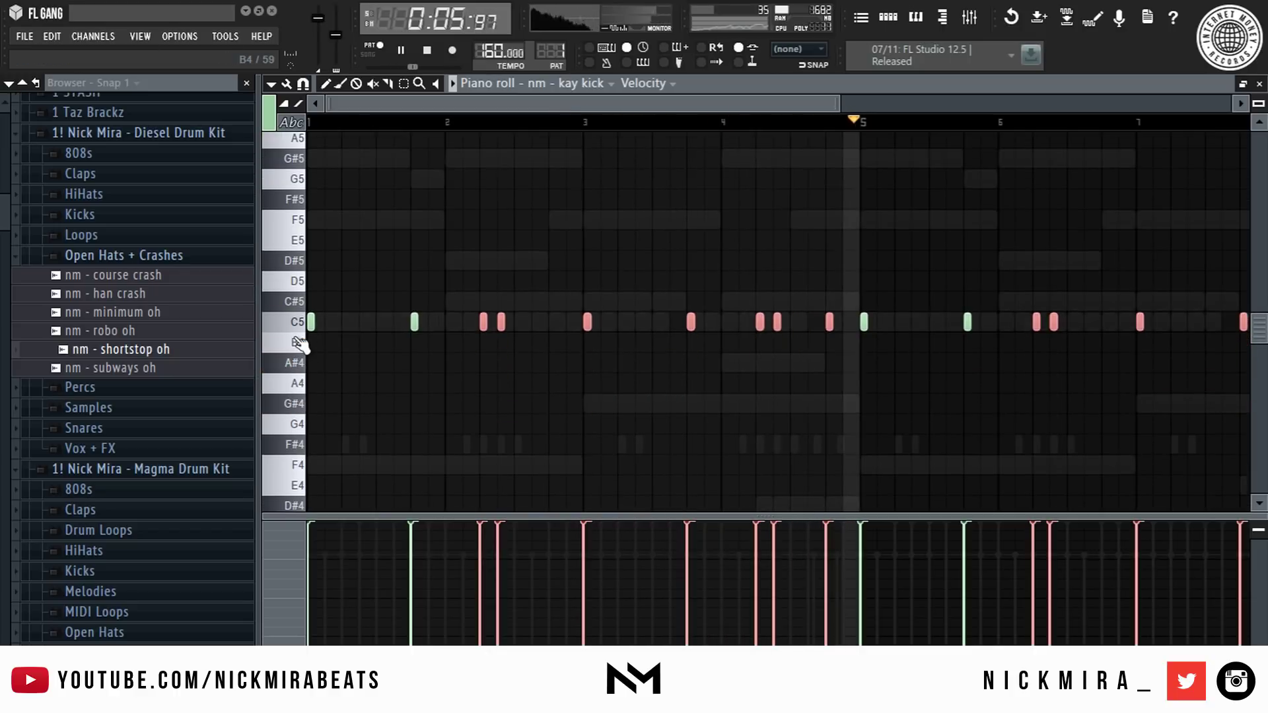
pyautogui.hotkey('ctrl', 'd')
# - Remove the kick hit on step 7 of bar 4 and replace bars 5 to 8 with a copy of bars 1 to 4
pyautogui.scroll(4, 770, 264)
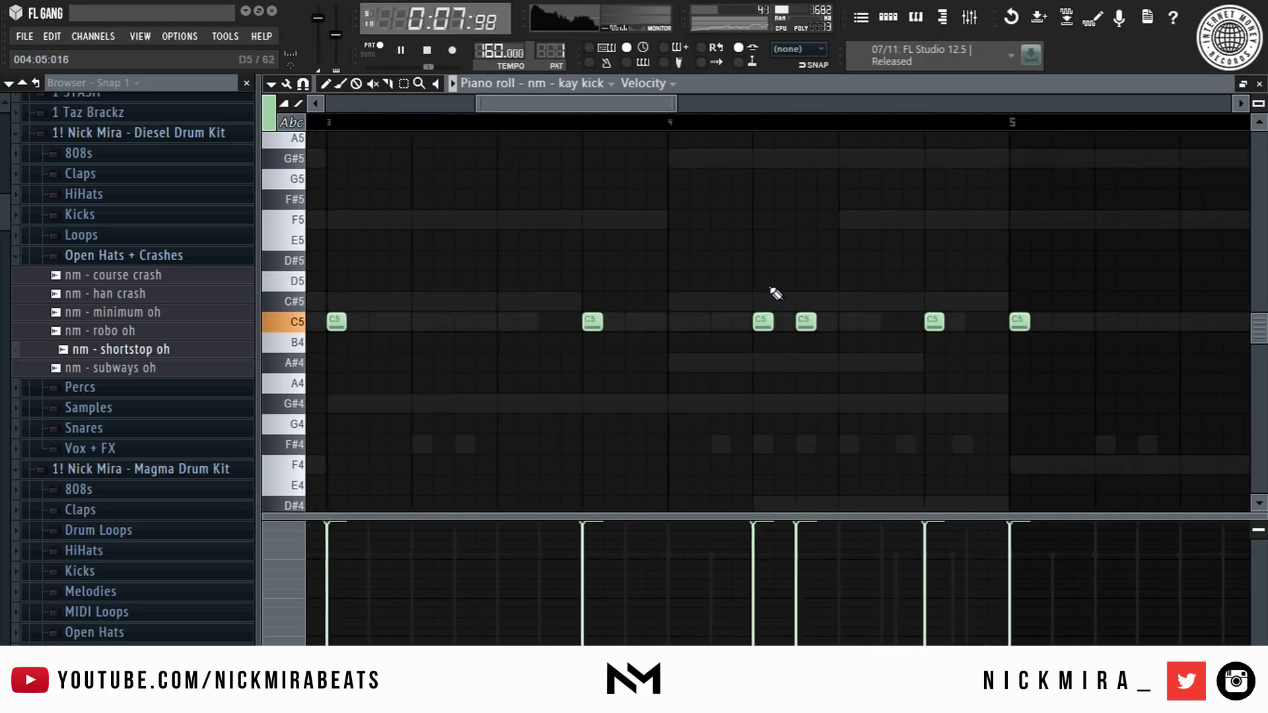
pyautogui.scroll(-4, 799, 120)
pyautogui.moveTo(634, 274); pyautogui.dragTo(1005, 439)
pyautogui.press('Delete')
pyautogui.hotkey('ctrl', 'b')
pyautogui.hotkey('ctrl', 'd')
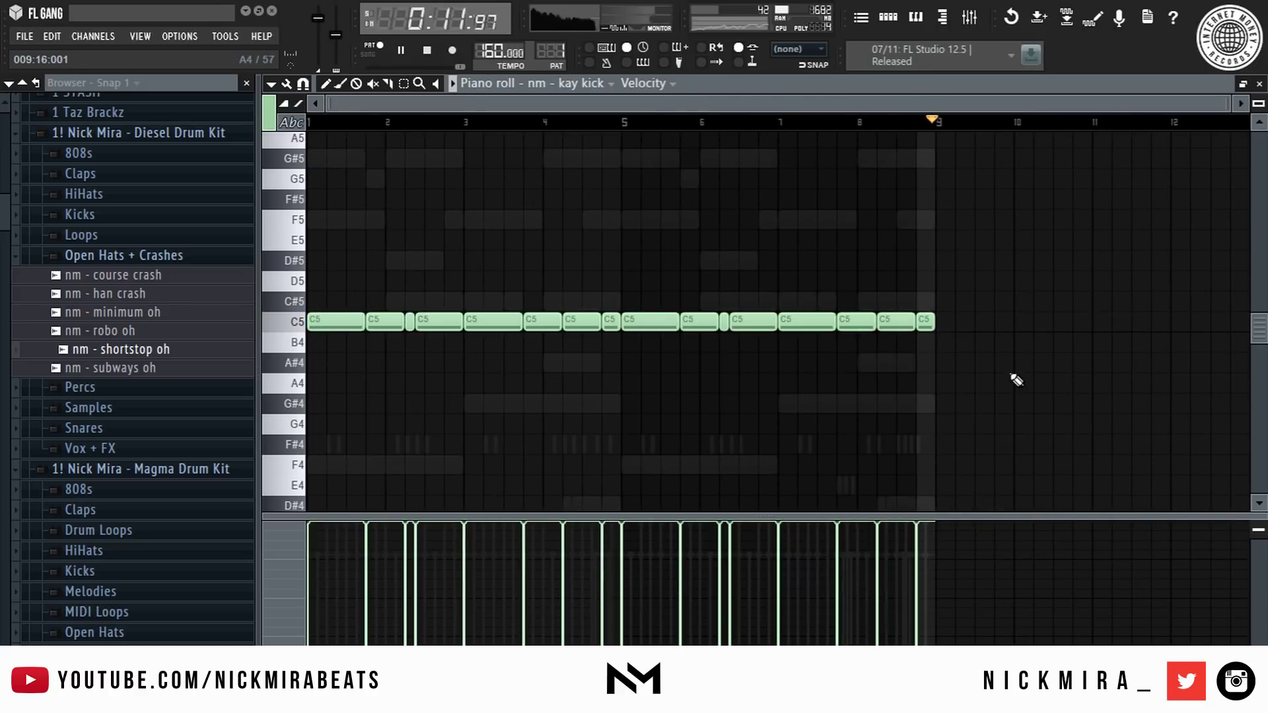
pyautogui.scroll(4, 898, 131)
pyautogui.scroll(-4, 891, 124)
pyautogui.press('Escape')
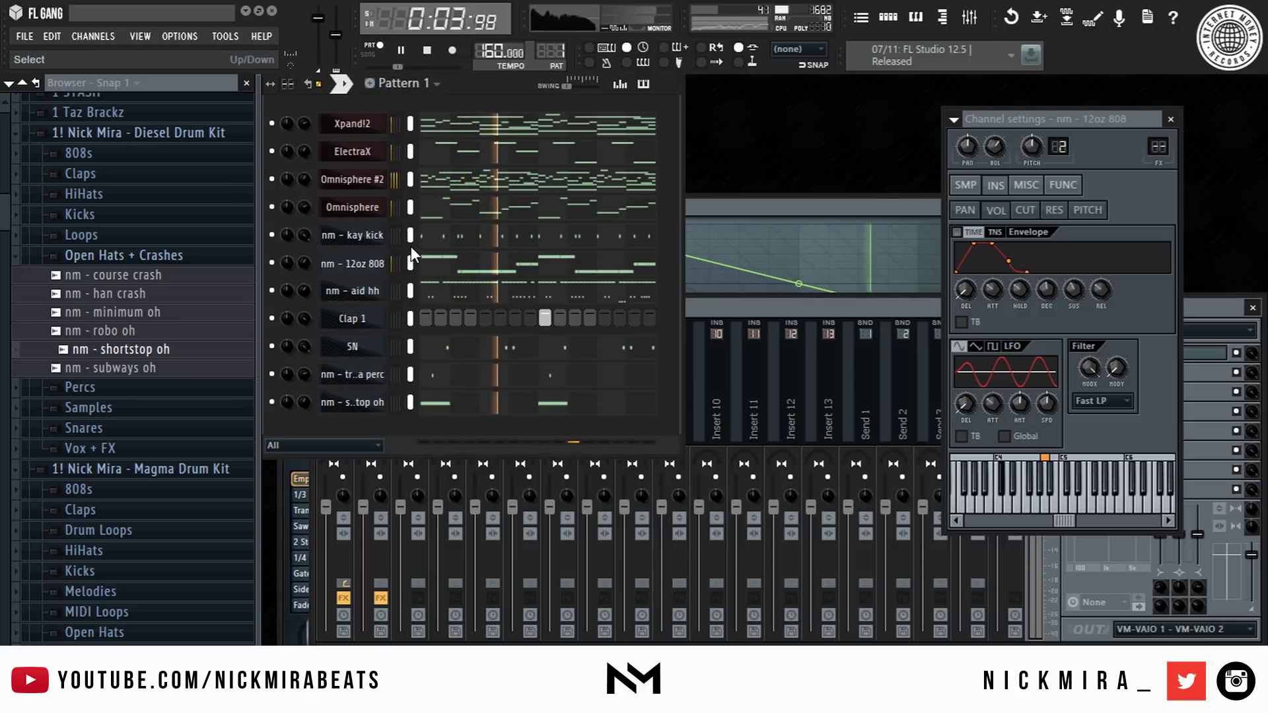
# - Chop two hi-hat notes in bar 4 in the aid hh channel's piano roll
pyautogui.rightClick(379, 296)
pyautogui.click(410, 291)
pyautogui.scroll(-5, 469, 123)
pyautogui.hotkey('alt', 'u')
pyautogui.press('Escape')
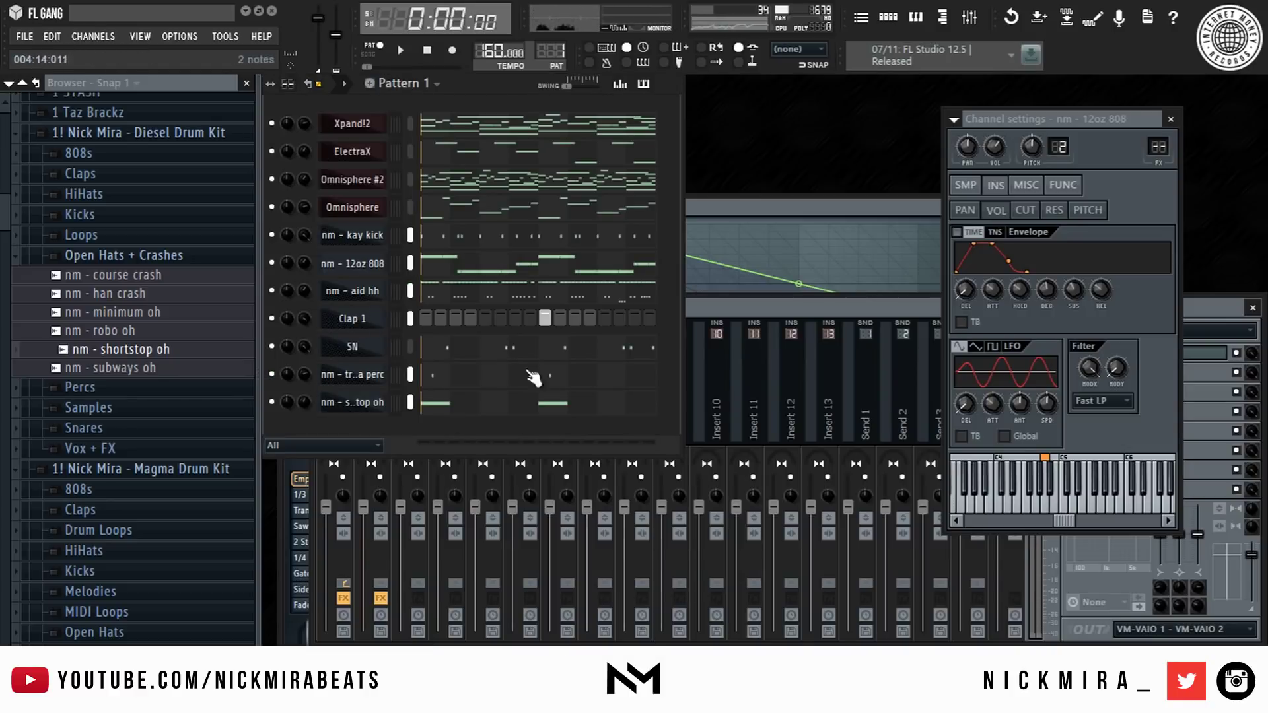
# - Link the selected drum channels, from kay kick to shortstop oh, to mixer tracks starting from Insert 9
pyautogui.click(700, 375)
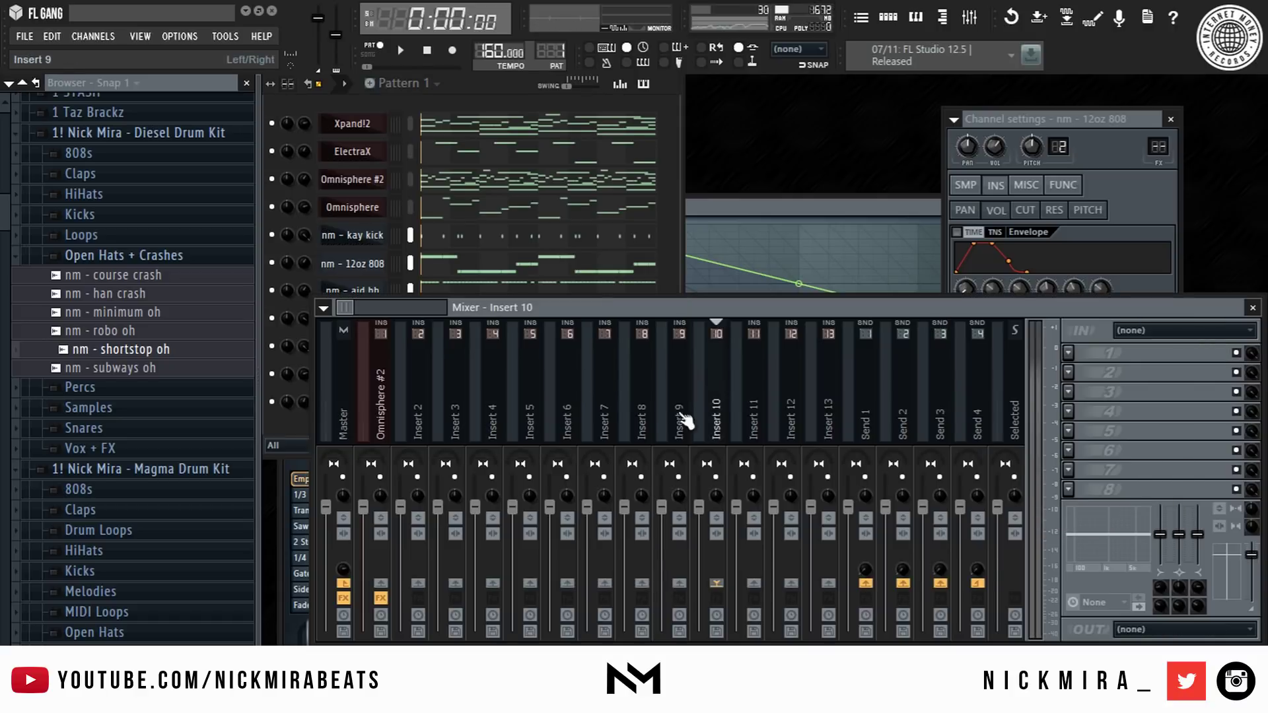
pyautogui.rightClick(670, 404)
pyautogui.moveTo(860, 388)
pyautogui.click(1063, 405)
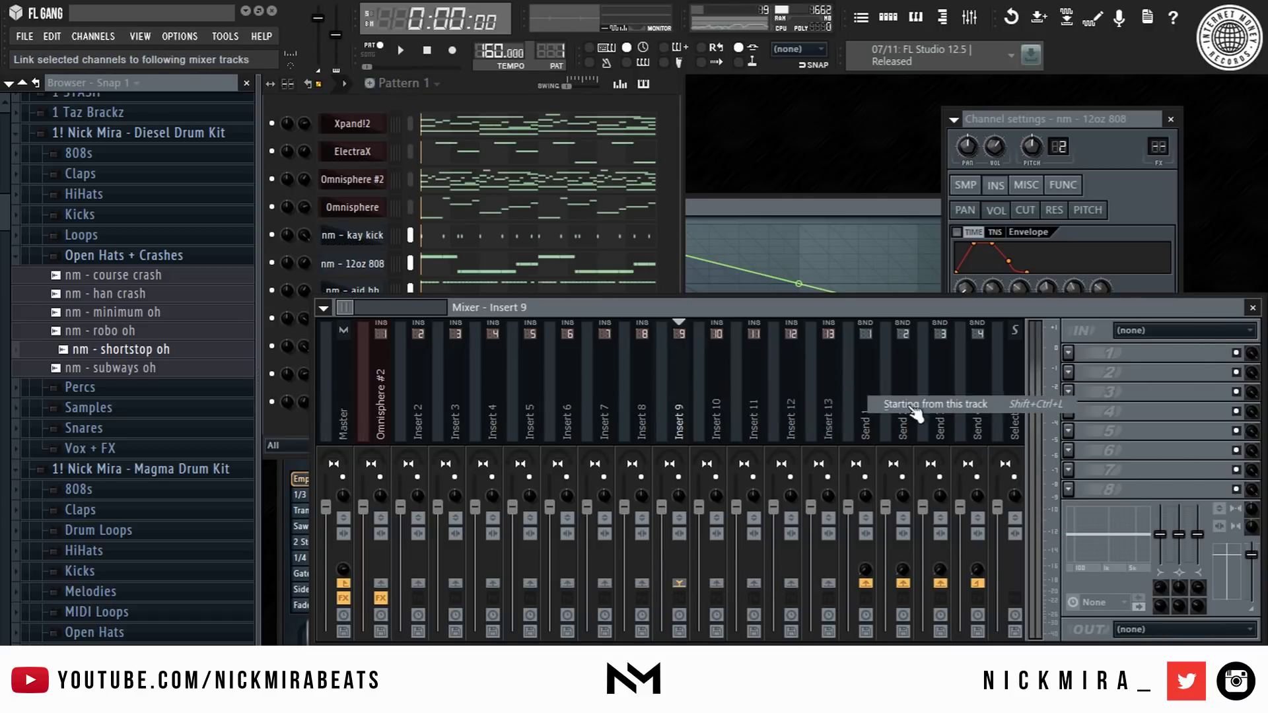
pyautogui.click(382, 389)
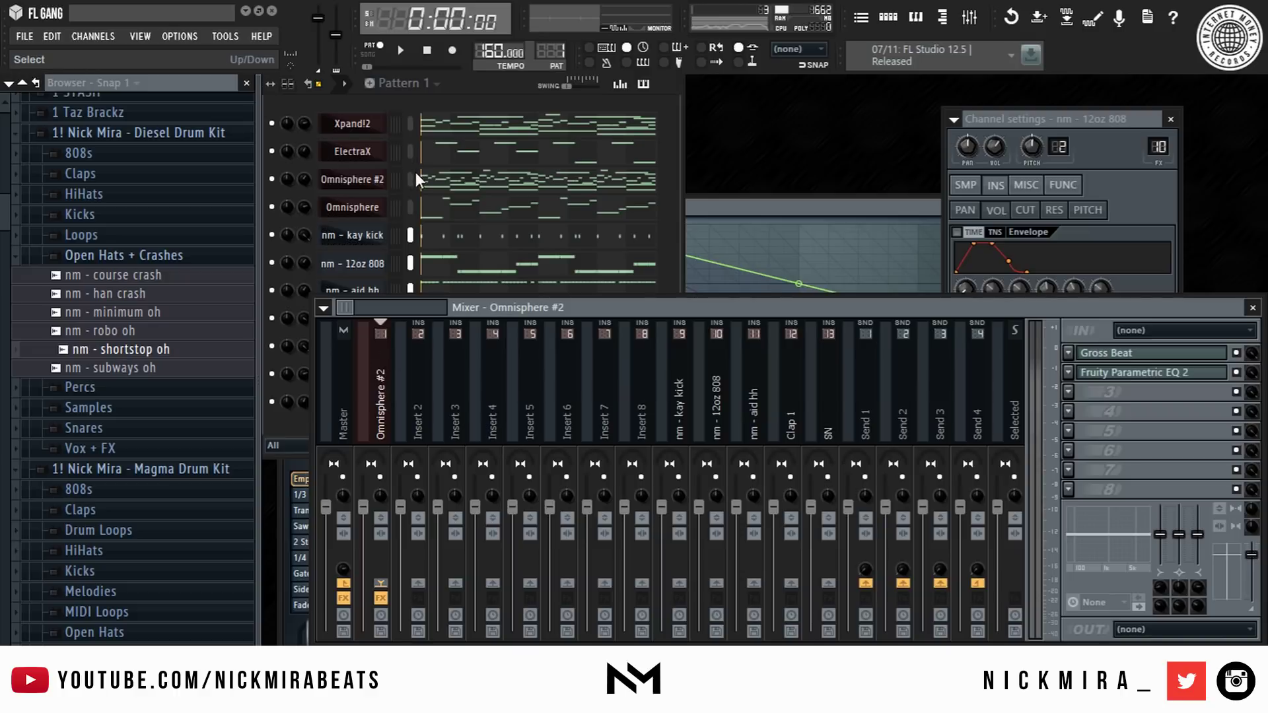
pyautogui.click(374, 179)
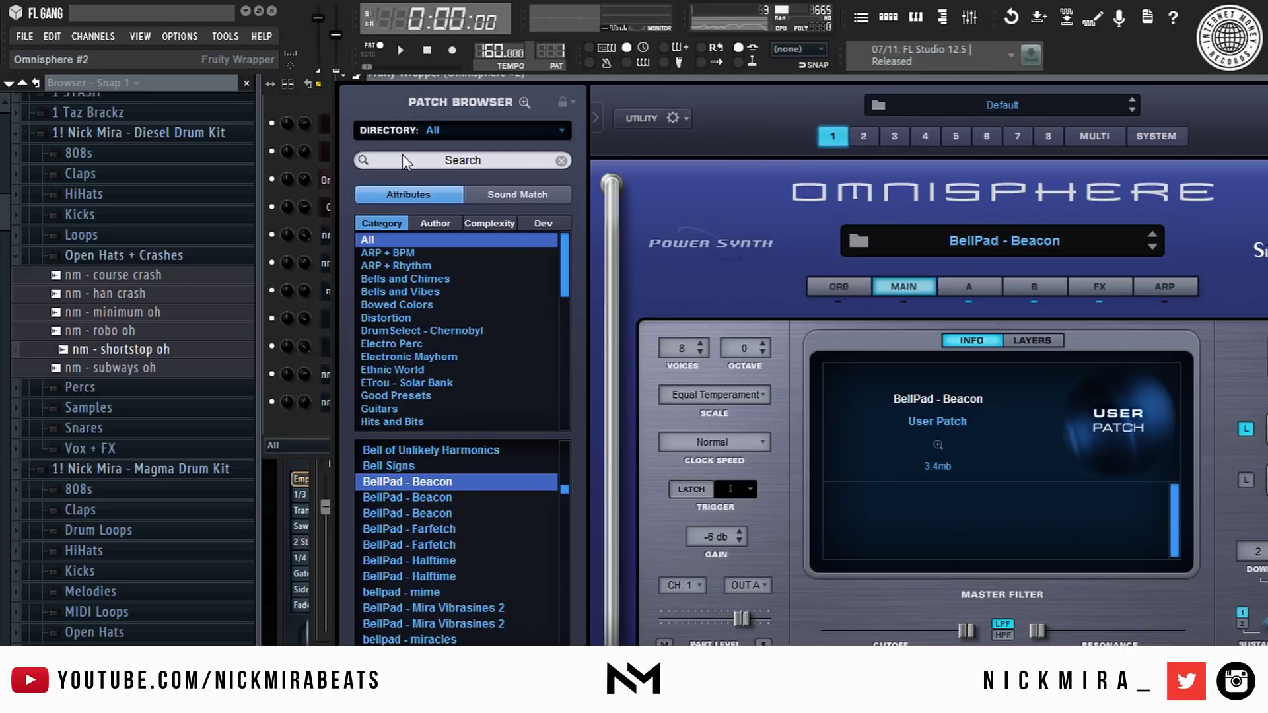
pyautogui.press('Escape')
# - Select only the Xpand!2, ElectraX and Omnisphere channels, leaving Omnisphere #2 and the drums out
pyautogui.rightClick(414, 202)
pyautogui.doubleClick(410, 176)
pyautogui.rightClick(409, 174)
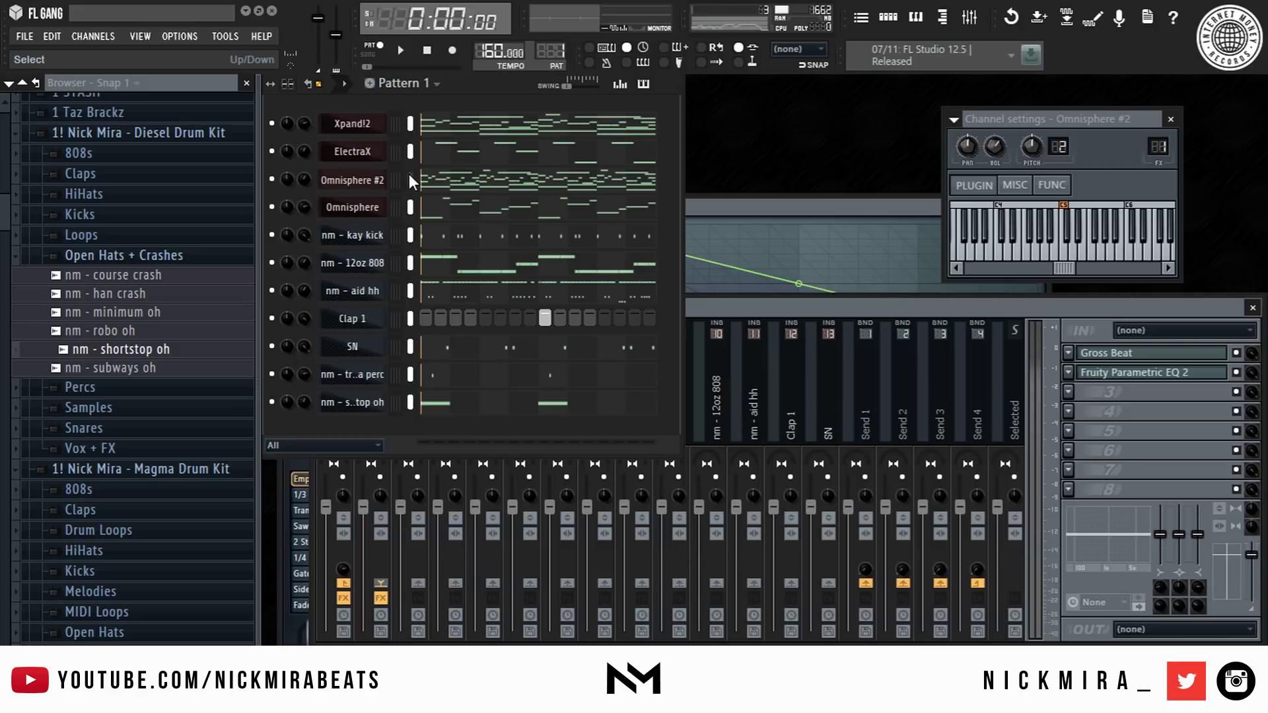
pyautogui.click(410, 179)
pyautogui.rightClick(407, 153)
pyautogui.rightClick(409, 124)
pyautogui.click(693, 287)
pyautogui.press('Escape')
# - Link the three selected melody channels to mixer tracks starting from Insert 2
pyautogui.click(915, 363)
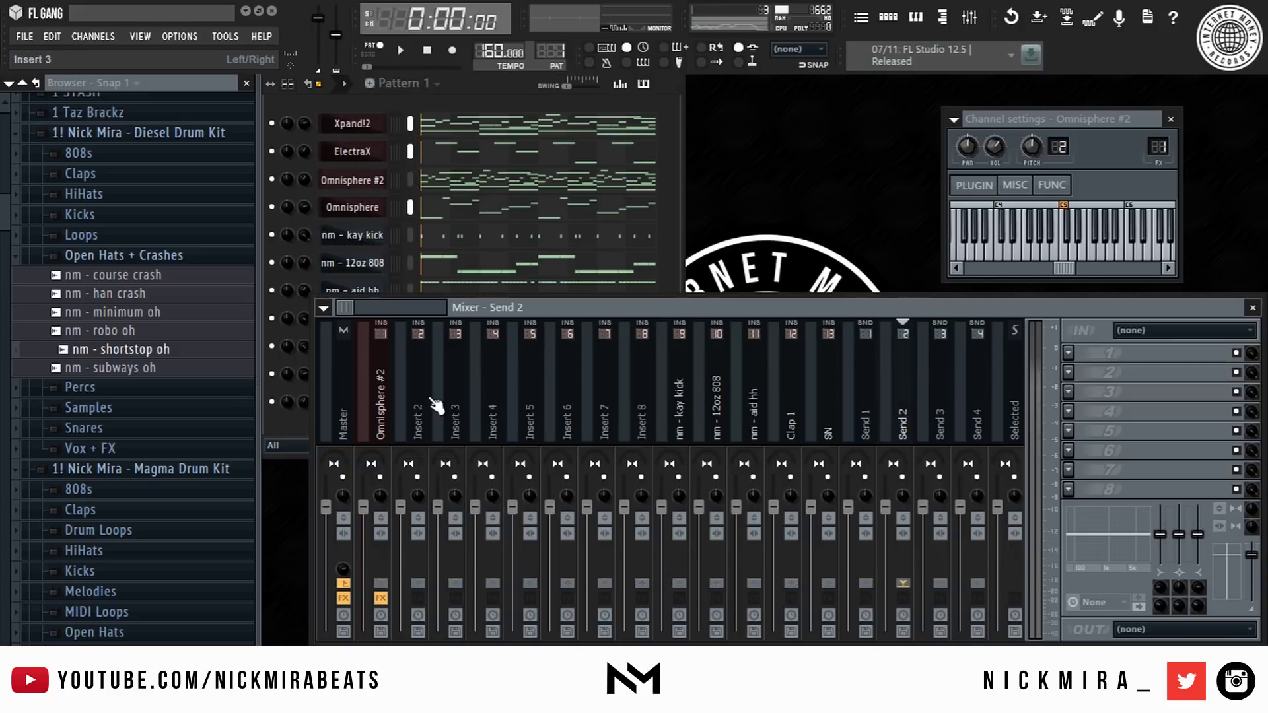
pyautogui.rightClick(430, 394)
pyautogui.moveTo(495, 388)
pyautogui.click(690, 404)
pyautogui.click(625, 405)
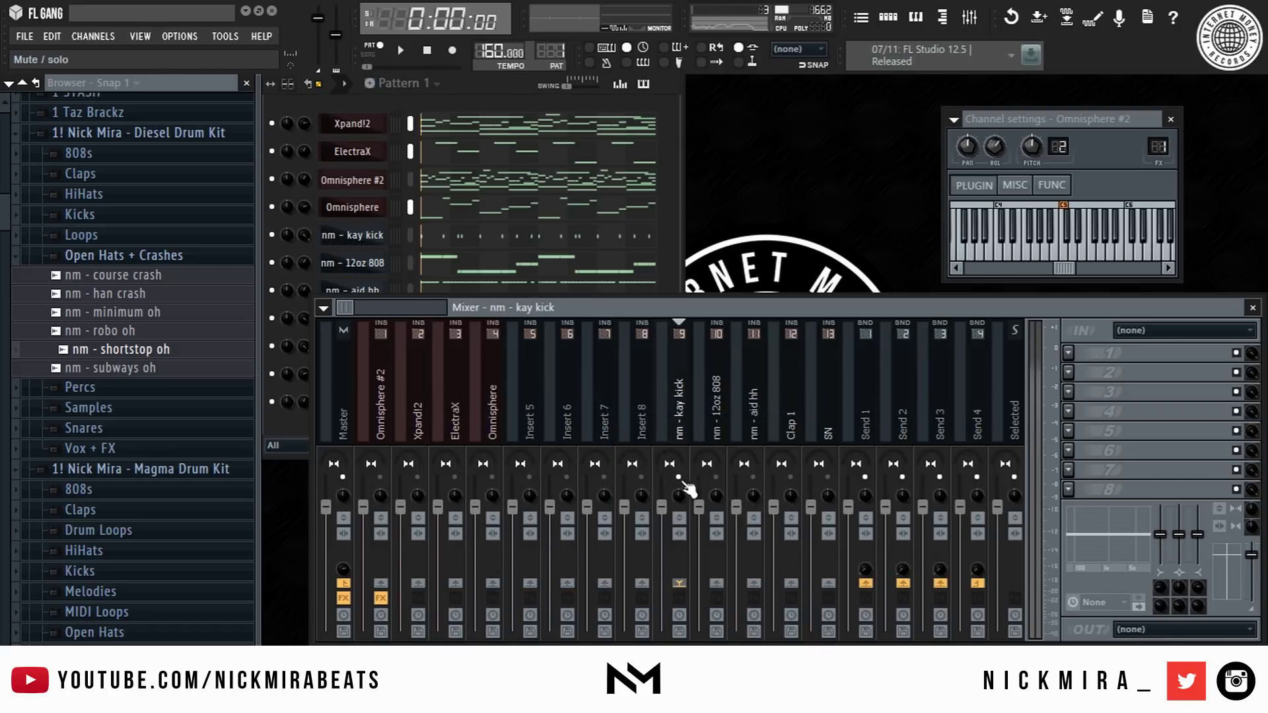
# - Lower the kick, 808, hi-hat, clap and snare mixer volumes during playback and boost Clap 1's high EQ band slightly
pyautogui.moveTo(661, 560); pyautogui.dragTo(661, 556)
pyautogui.press('space')
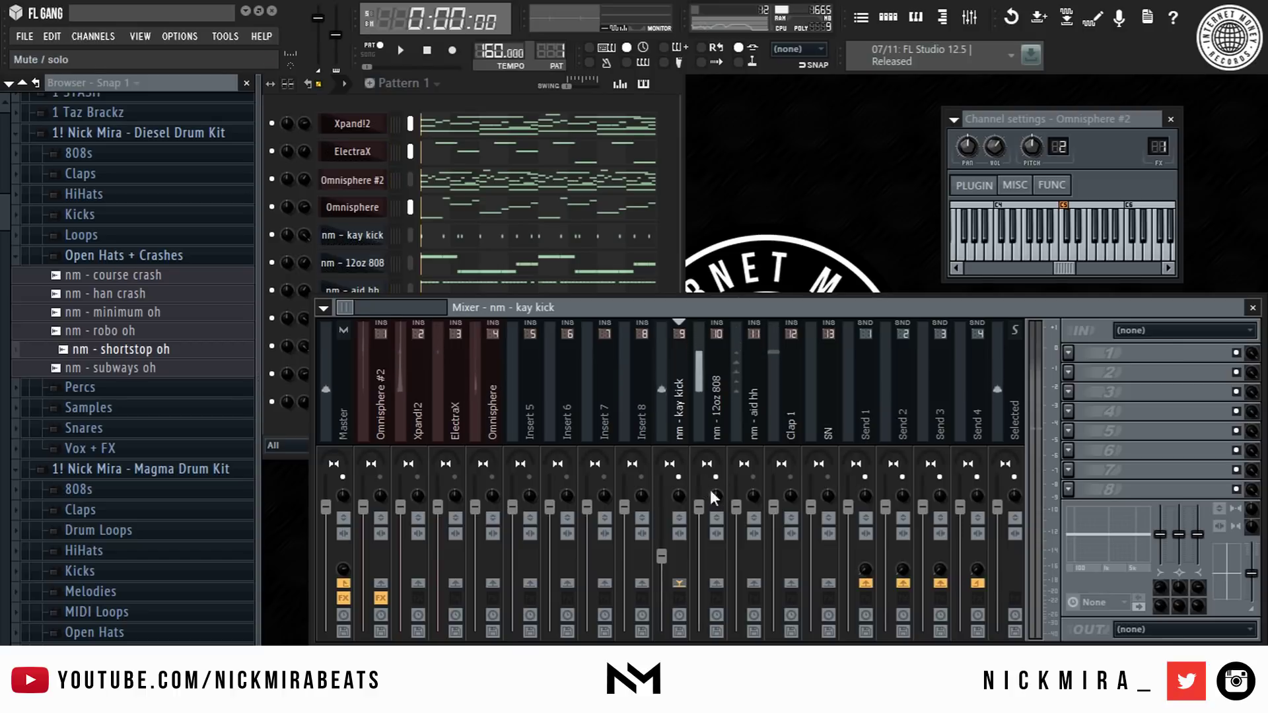
pyautogui.press('space')
pyautogui.click(753, 485)
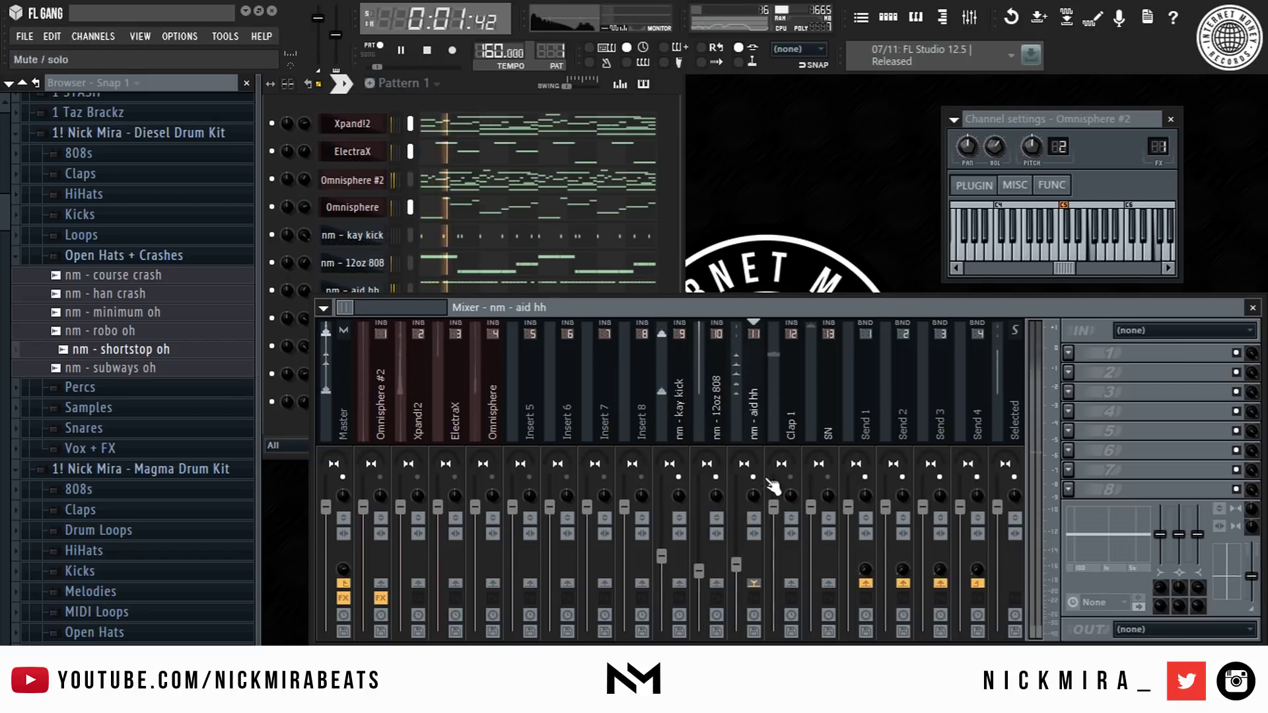
pyautogui.moveTo(773, 506); pyautogui.dragTo(774, 557)
pyautogui.moveTo(810, 506); pyautogui.dragTo(810, 560)
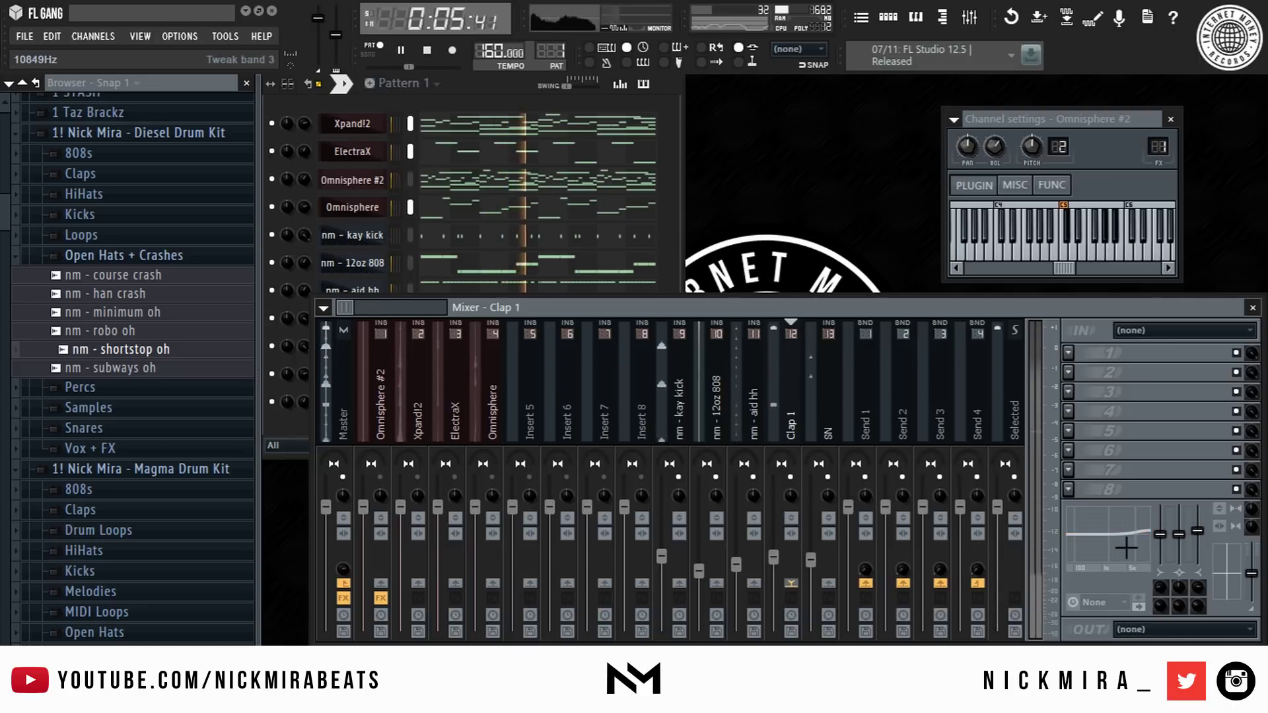
# - Lower the mixer volumes of the trifecta perc and shortstop oh tracks, the open hat to about 53%
pyautogui.scroll(-5, 822, 401)
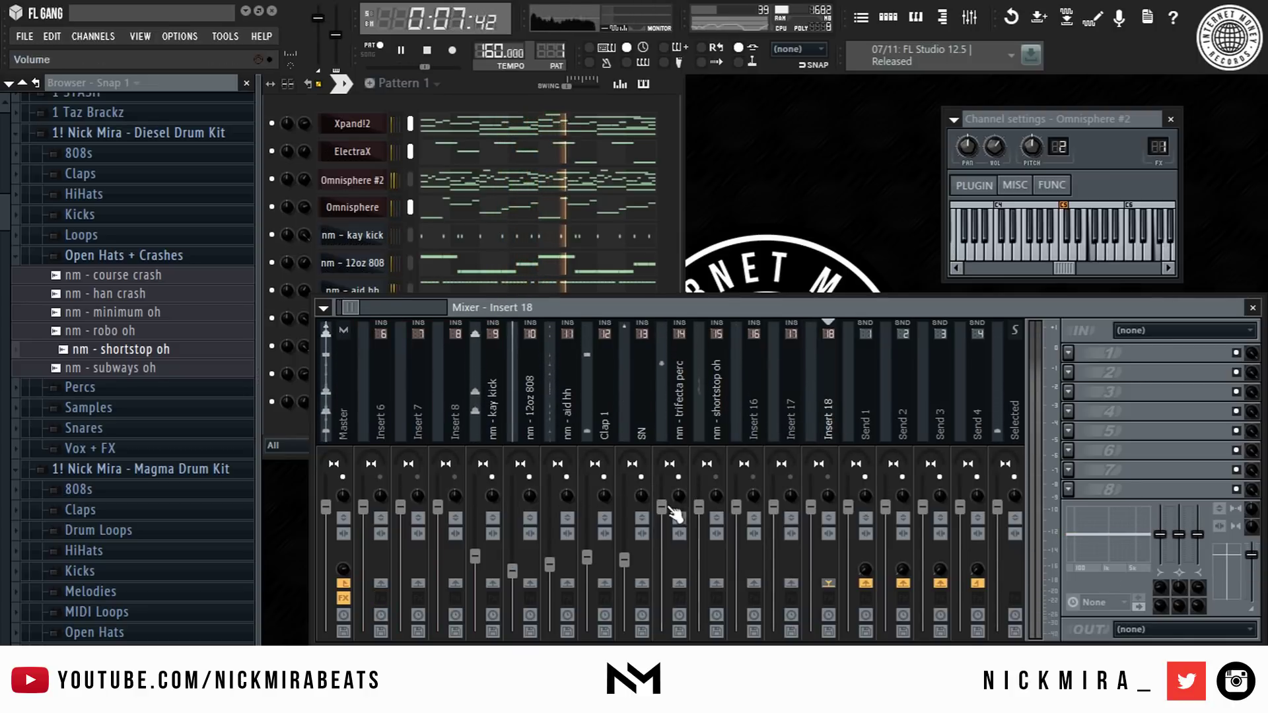
pyautogui.moveTo(672, 510); pyautogui.dragTo(672, 567)
pyautogui.moveTo(704, 510); pyautogui.dragTo(707, 568)
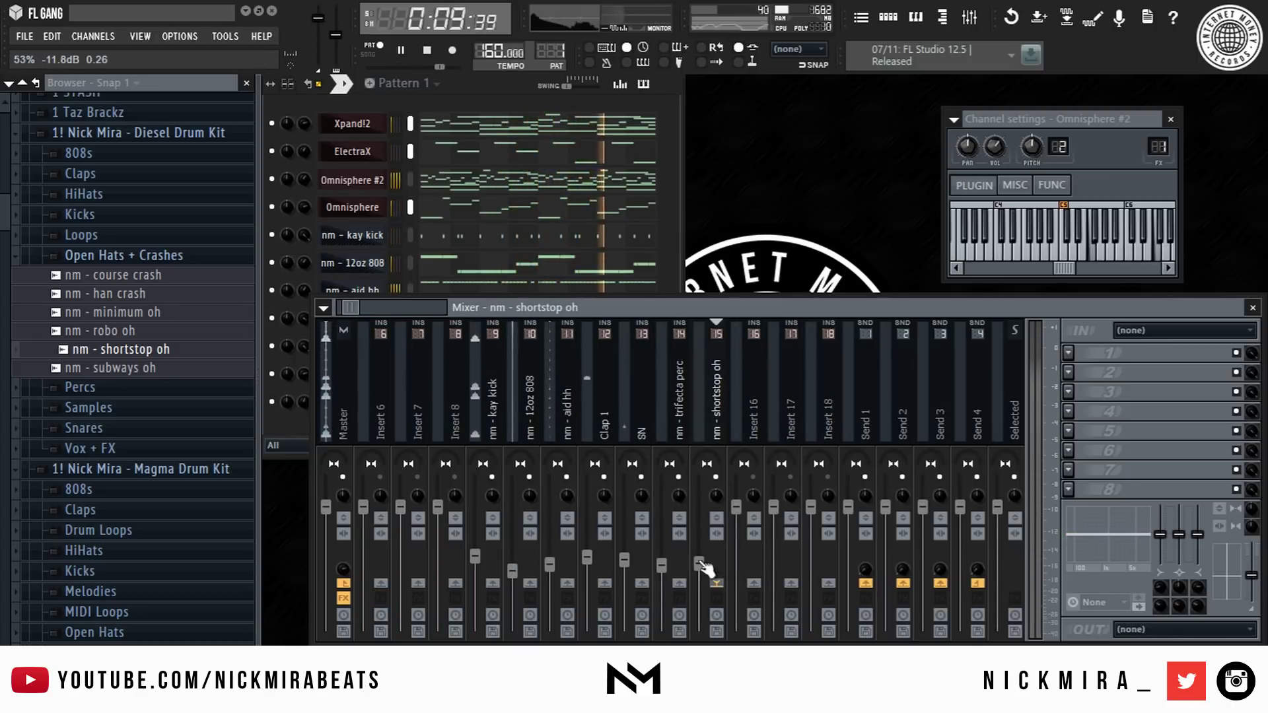
# - Lower the Omnisphere #2 mixer volume to about 62% and give the Xpand!2, ElectraX and Omnisphere tracks the same level
pyautogui.scroll(5, 479, 415)
pyautogui.moveTo(363, 507); pyautogui.dragTo(364, 553)
pyautogui.rightClick(400, 549)
pyautogui.press('p')
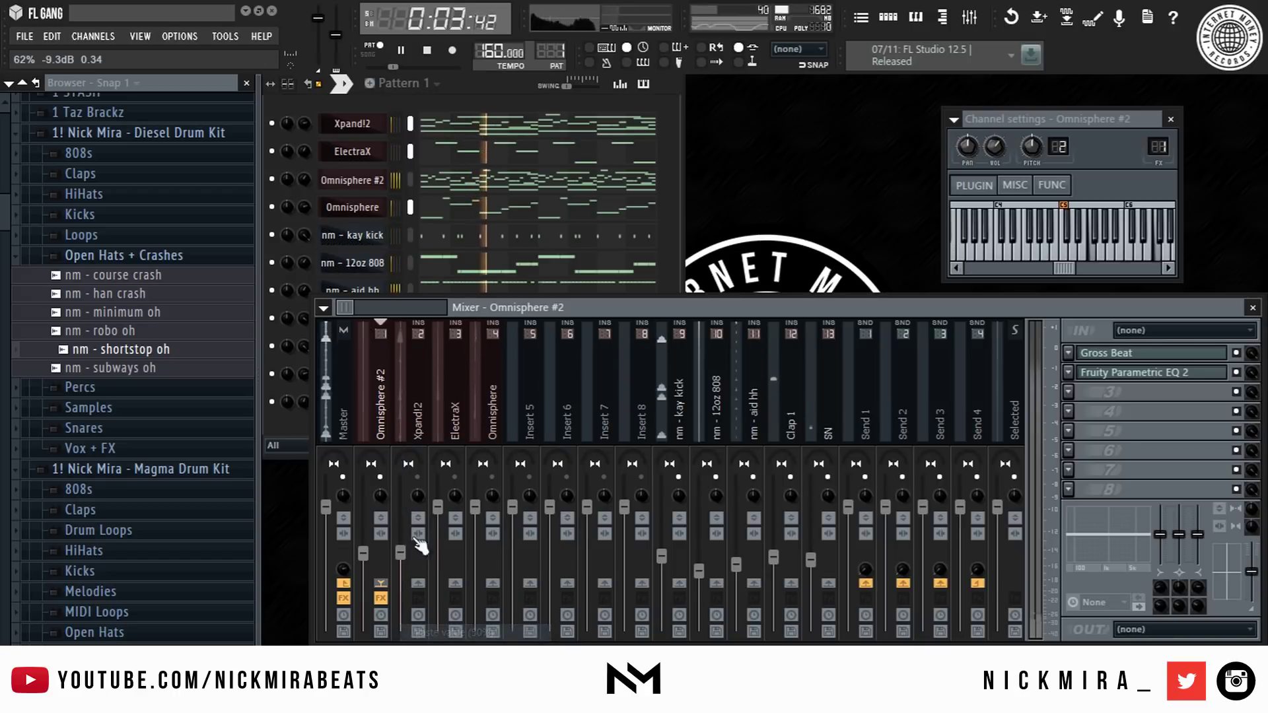
pyautogui.rightClick(435, 521)
pyautogui.press('p')
pyautogui.rightClick(475, 522)
pyautogui.press('p')
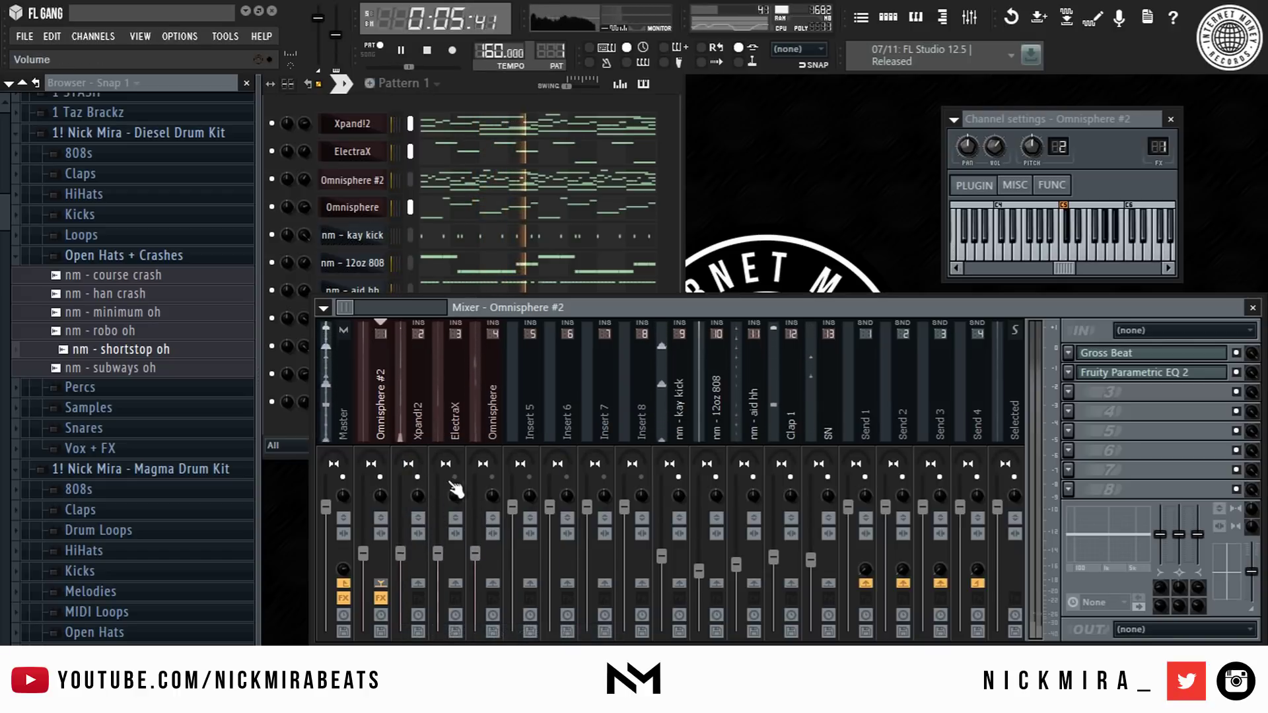
# - Add Fruity Limiter to the Master track's second effect slot and turn down four of its controls
pyautogui.click(338, 397)
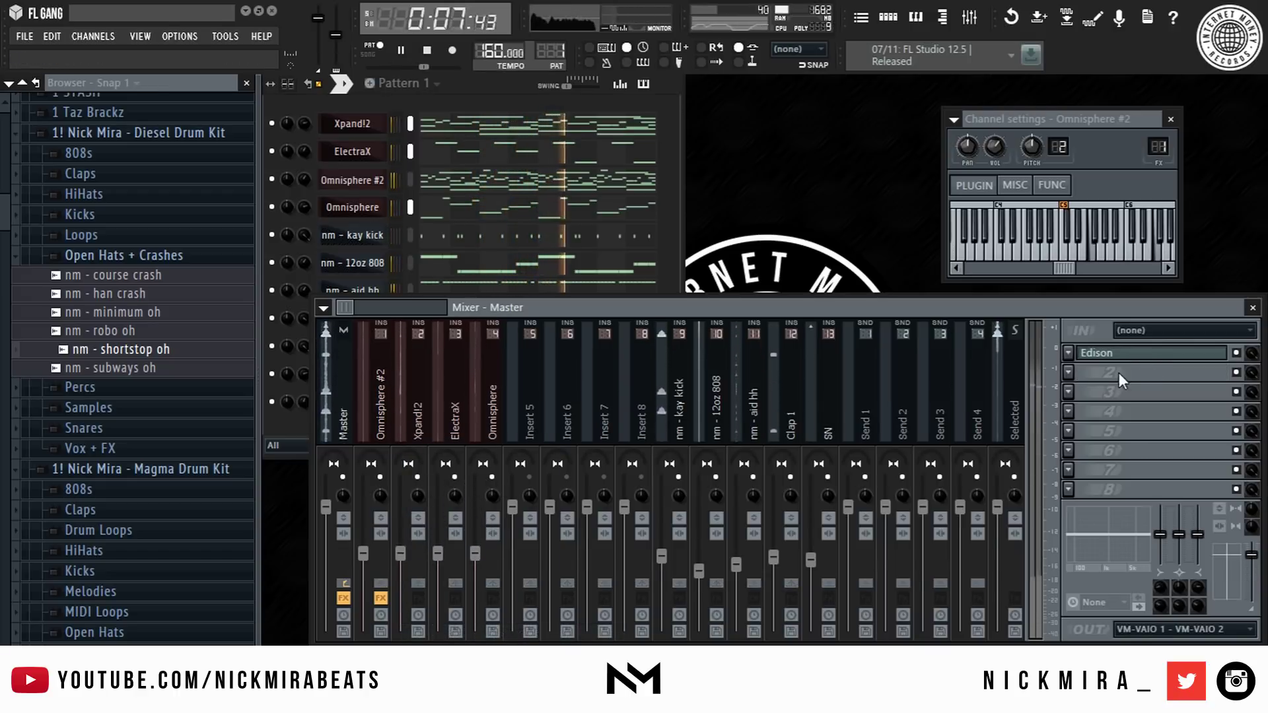
pyautogui.click(1083, 372)
pyautogui.click(1020, 334)
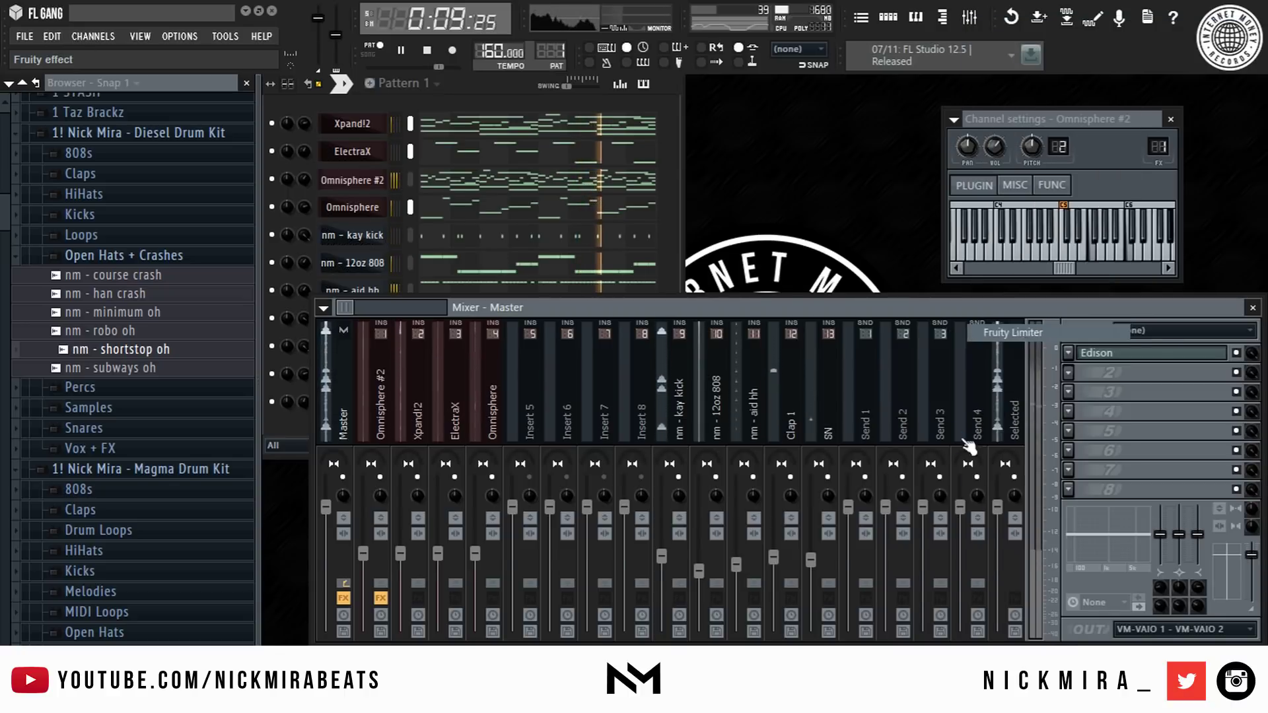
pyautogui.moveTo(454, 476); pyautogui.dragTo(454, 501)
pyautogui.moveTo(562, 455); pyautogui.dragTo(563, 501)
pyautogui.moveTo(620, 456); pyautogui.dragTo(621, 522)
pyautogui.moveTo(680, 449); pyautogui.dragTo(680, 502)
pyautogui.press('Escape')
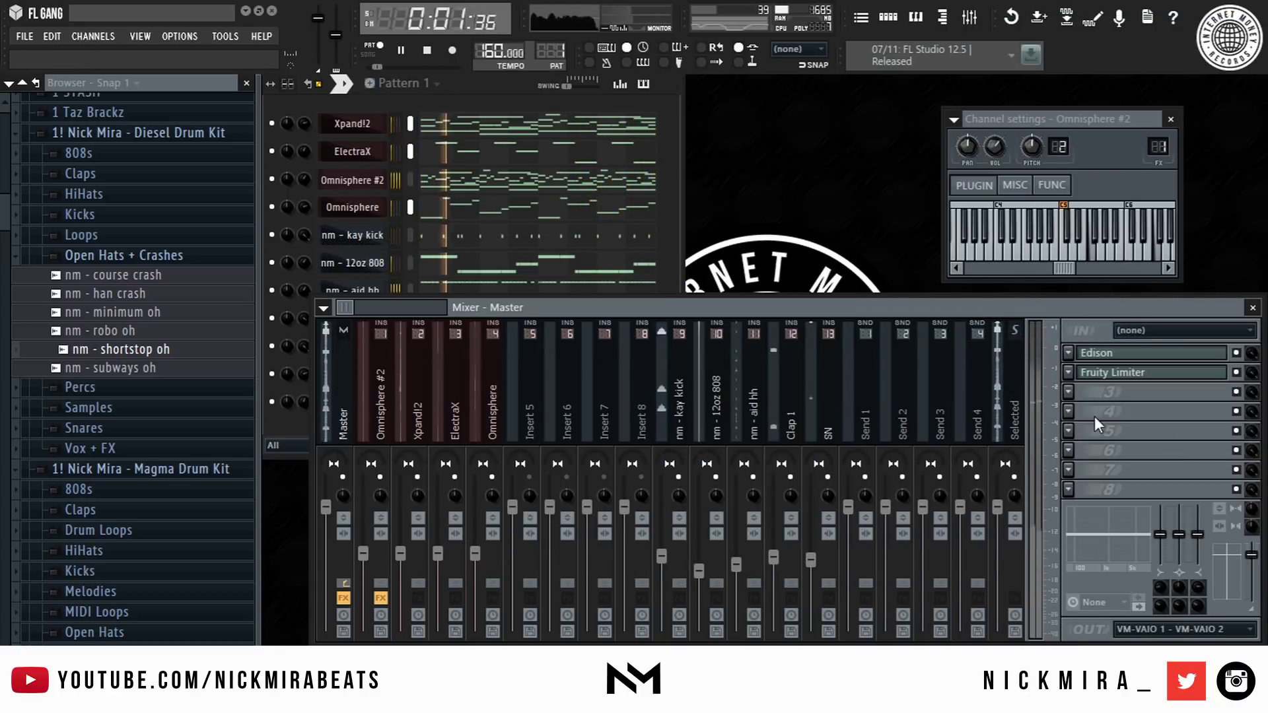
# - Add Fruity Multiband Compressor to the Master track's third effect slot and load one of its presets
pyautogui.click(1070, 392)
pyautogui.click(1091, 368)
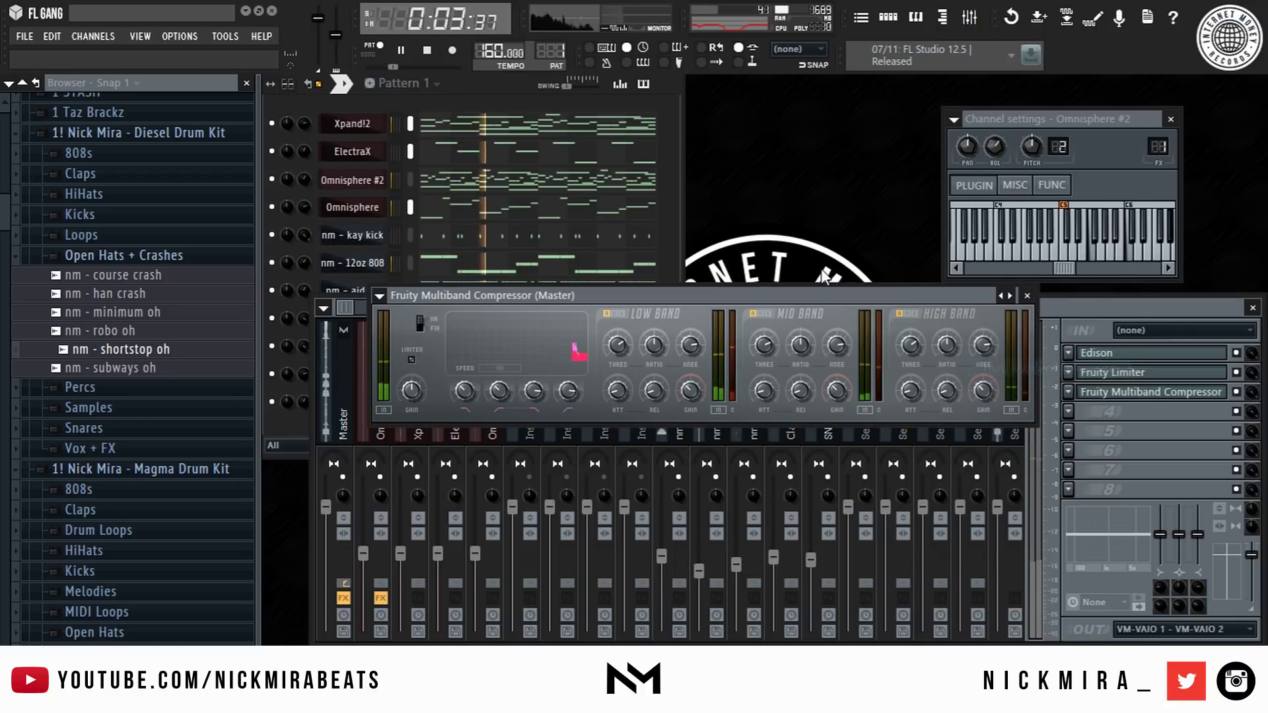
pyautogui.rightClick(1006, 295)
pyautogui.click(1064, 327)
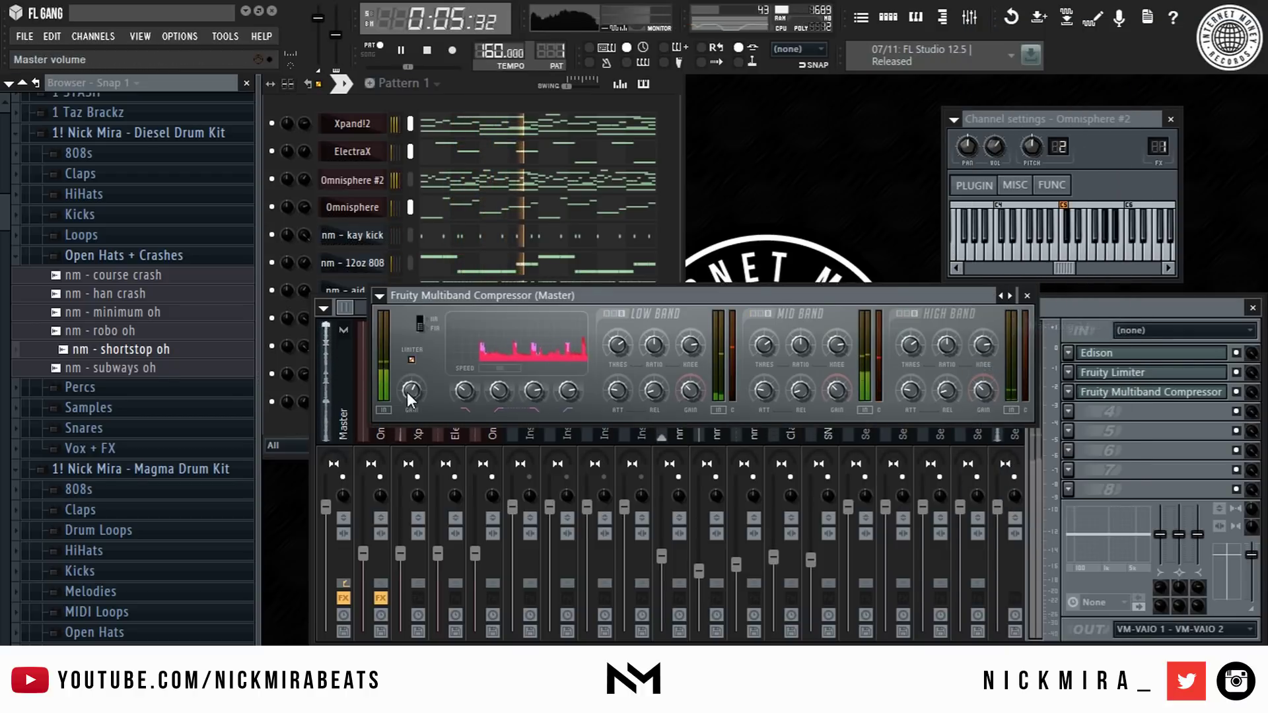
pyautogui.press('Escape')
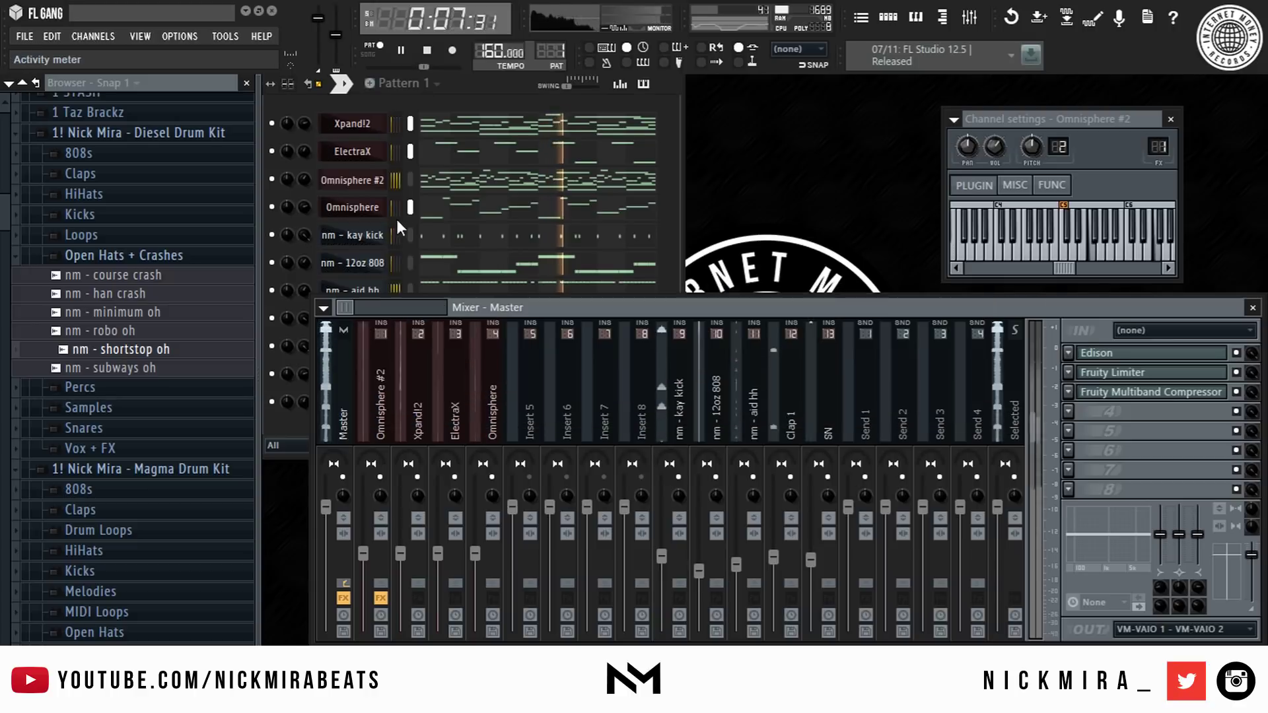
# - Split Pattern 1 by channel into separate patterns and open the playlist
pyautogui.click(416, 85)
pyautogui.click(533, 290)
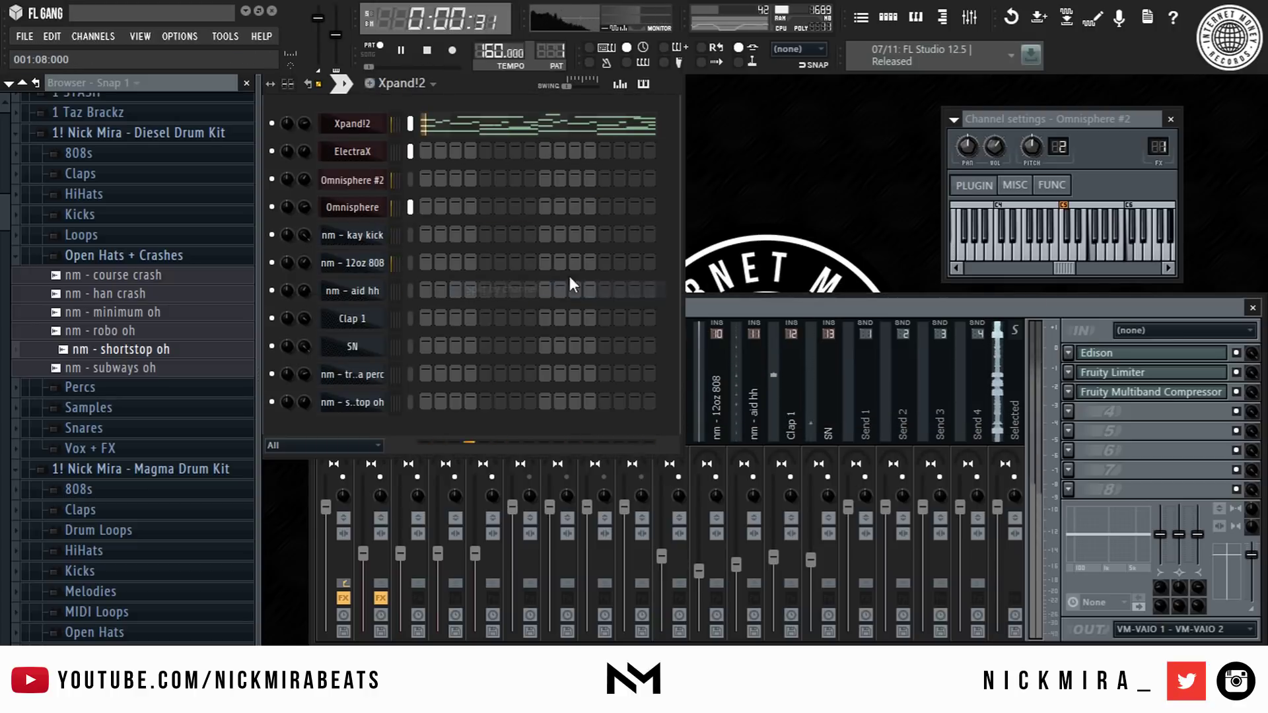
pyautogui.click(877, 21)
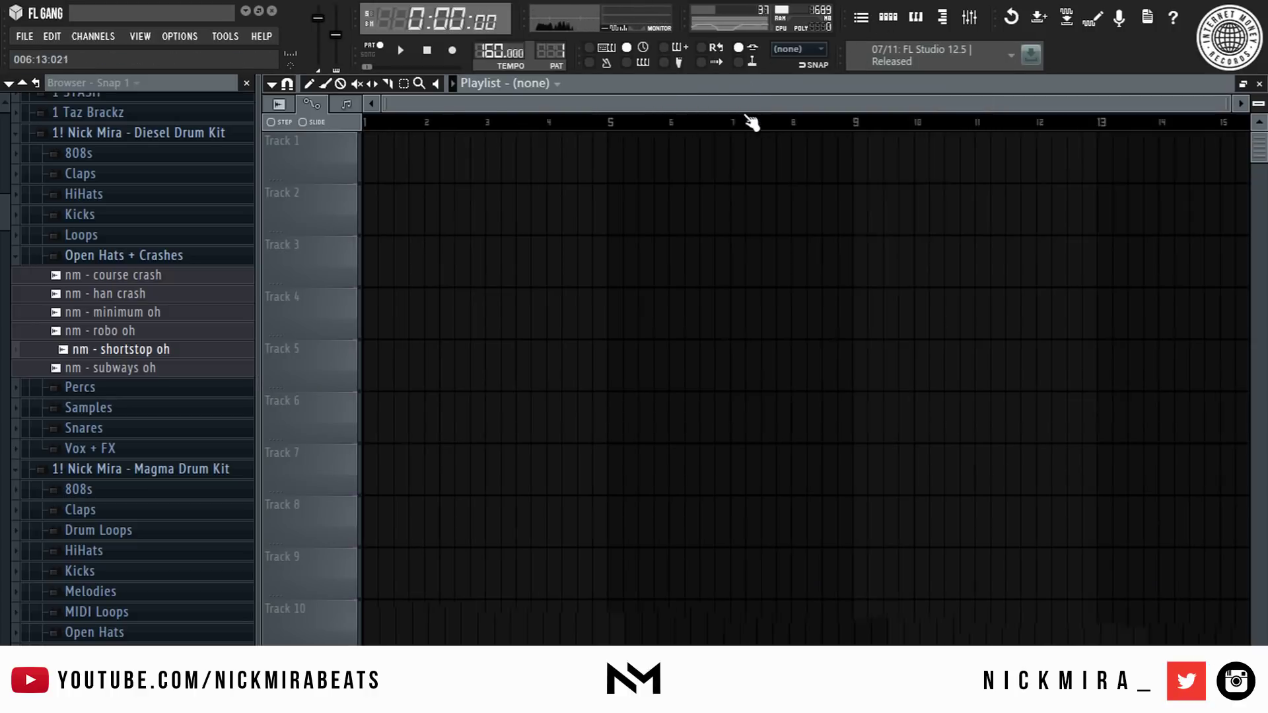
# - Place the Xpand!2, ElectraX, Omnisphere #2 and Omnisphere patterns at bar 1 on playlist tracks 1 to 4
pyautogui.click(368, 135)
pyautogui.click(363, 218)
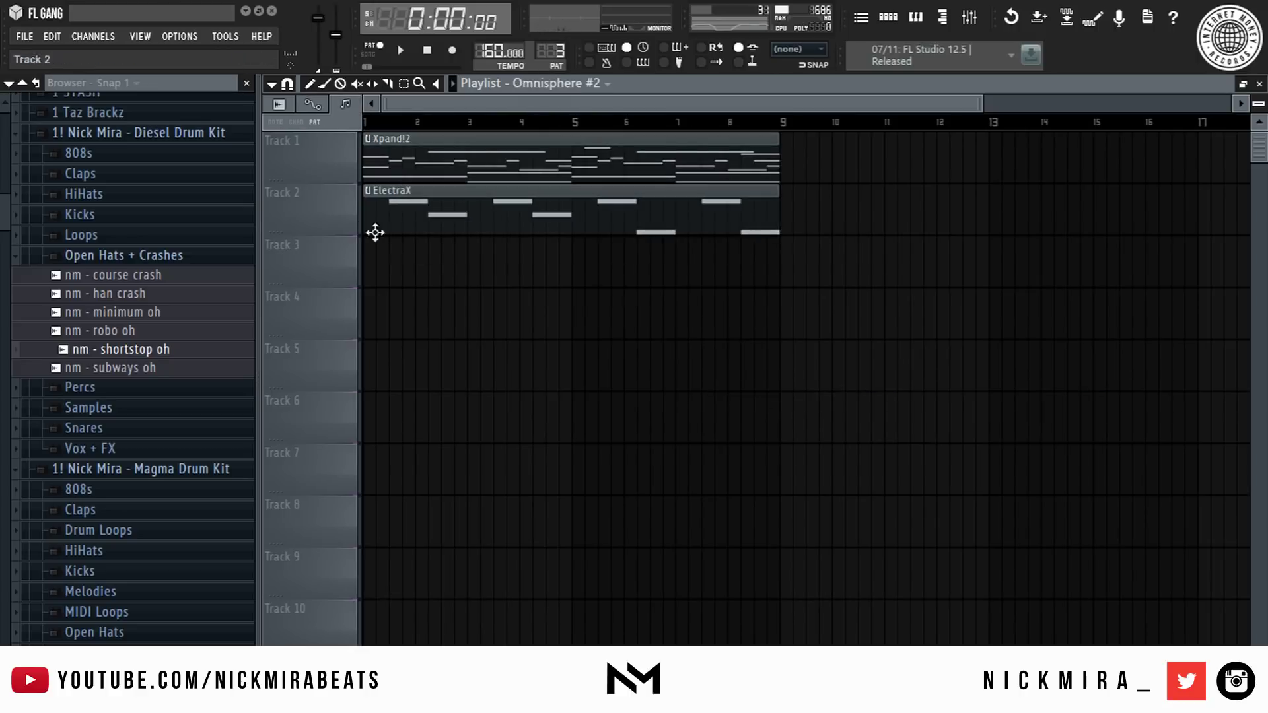
pyautogui.click(383, 264)
pyautogui.click(376, 317)
# - Place the patterns at bar 1: kay kick on track 5, 12oz 808 on 6, aid hh on 8, Clap 1 on 10 and SN on 11
pyautogui.click(374, 361)
pyautogui.press('+')
pyautogui.click(409, 426)
pyautogui.press('+')
pyautogui.moveTo(420, 499); pyautogui.dragTo(377, 502)
pyautogui.press('+')
pyautogui.click(400, 604)
pyautogui.scroll(-4, 504, 397)
pyautogui.click(367, 456)
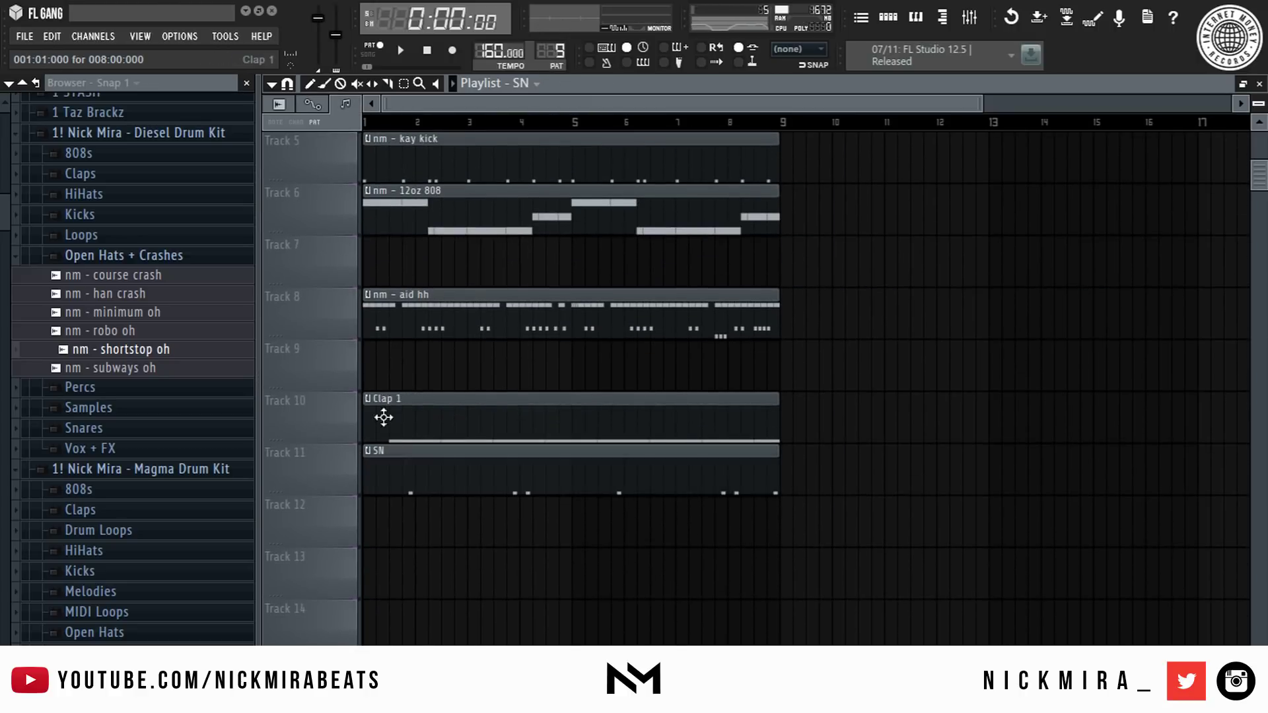
# - Place the trifecta perc and shortstop oh patterns at bar 1 on tracks 12 and 13, and remove the stray Pattern 12 clip from track 14
pyautogui.click(368, 521)
pyautogui.click(378, 583)
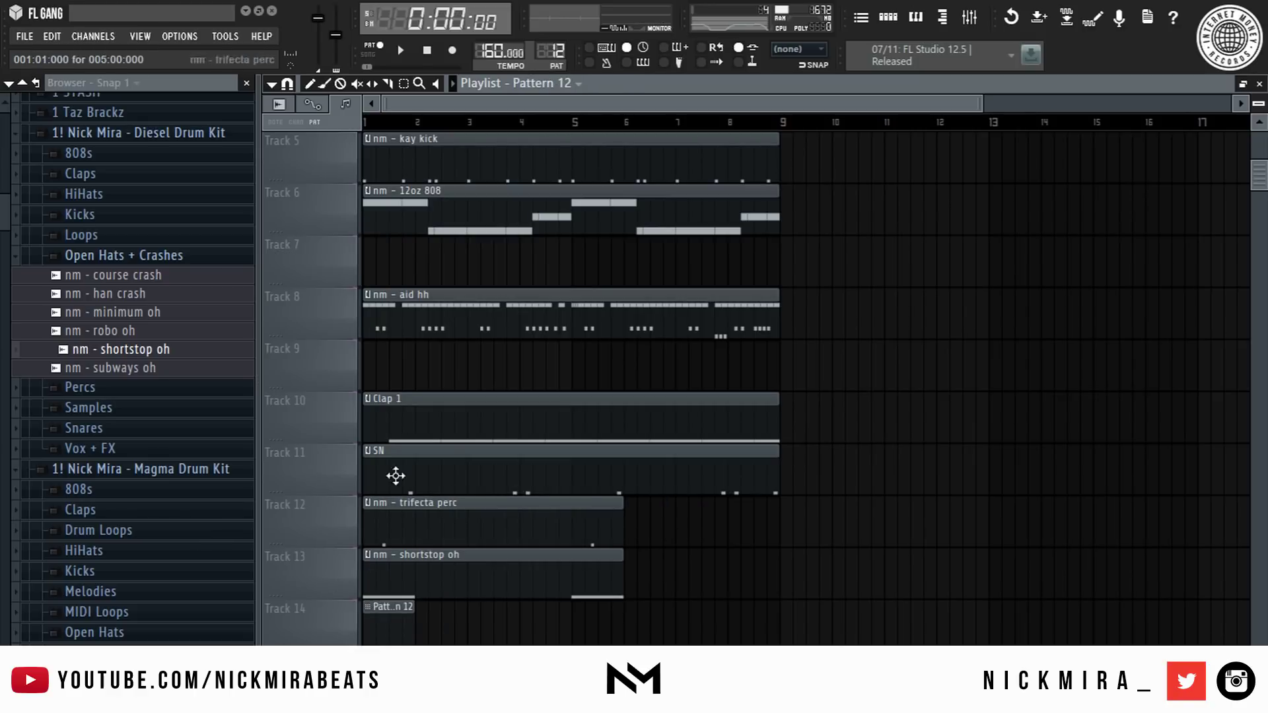
pyautogui.scroll(-4, 378, 525)
pyautogui.rightClick(390, 429)
# - Duplicate all playlist clips three times in succession so the 8-bar loop fills 64 bars, and clear the selection
pyautogui.hotkey('ctrl', 'a')
pyautogui.hotkey('ctrl', 'b')
pyautogui.hotkey('ctrl', 'a')
pyautogui.hotkey('ctrl', 'b')
pyautogui.hotkey('ctrl', 'a')
pyautogui.hotkey('ctrl', 'b')
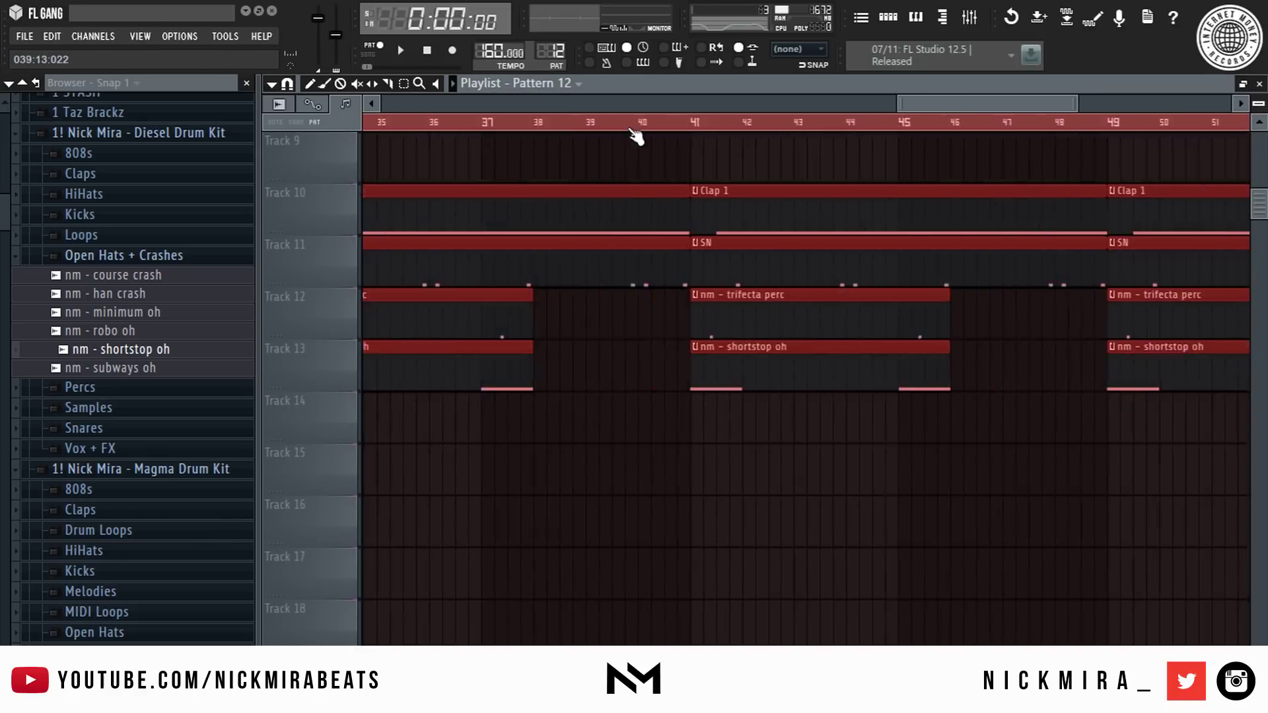
pyautogui.scroll(-5, 632, 130)
pyautogui.hotkey('ctrl', 'd')
# - Switch to song mode and delete the kick, 808, hi-hat, clap, snare, perc and open hat clips in bars 1 to 8
pyautogui.press('l')
pyautogui.scroll(8, 1057, 218)
pyautogui.press('space')
pyautogui.click(1259, 122)
pyautogui.moveTo(1256, 106); pyautogui.dragTo(1256, 99)
pyautogui.press('space')
pyautogui.rightClick(400, 294)
pyautogui.rightClick(401, 321)
pyautogui.rightClick(403, 387)
pyautogui.rightClick(406, 453)
pyautogui.rightClick(408, 485)
pyautogui.rightClick(409, 519)
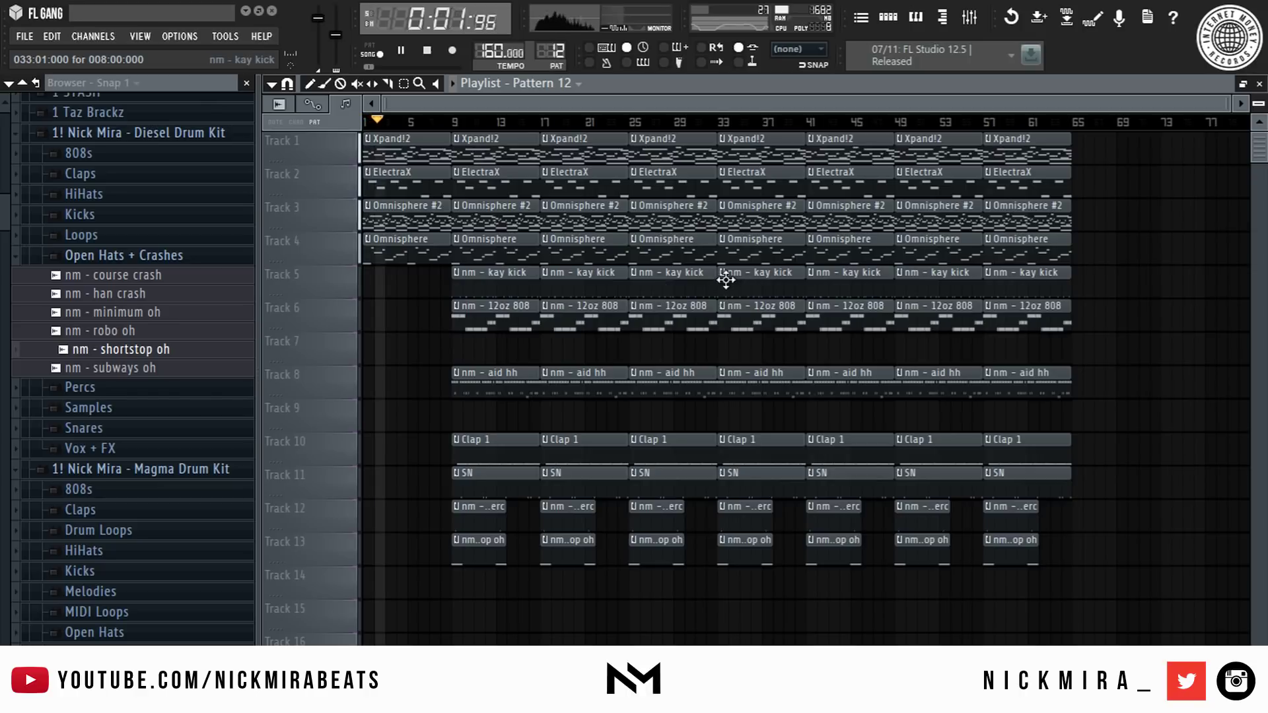
# - Delete all drum and 808 clips on tracks 5 to 13 in bars 41 to 56, leaving only the melodies there
pyautogui.rightClick(820, 289)
pyautogui.rightClick(822, 317)
pyautogui.rightClick(825, 383)
pyautogui.rightClick(828, 449)
pyautogui.rightClick(830, 482)
pyautogui.rightClick(832, 517)
pyautogui.rightClick(834, 552)
pyautogui.rightClick(905, 482)
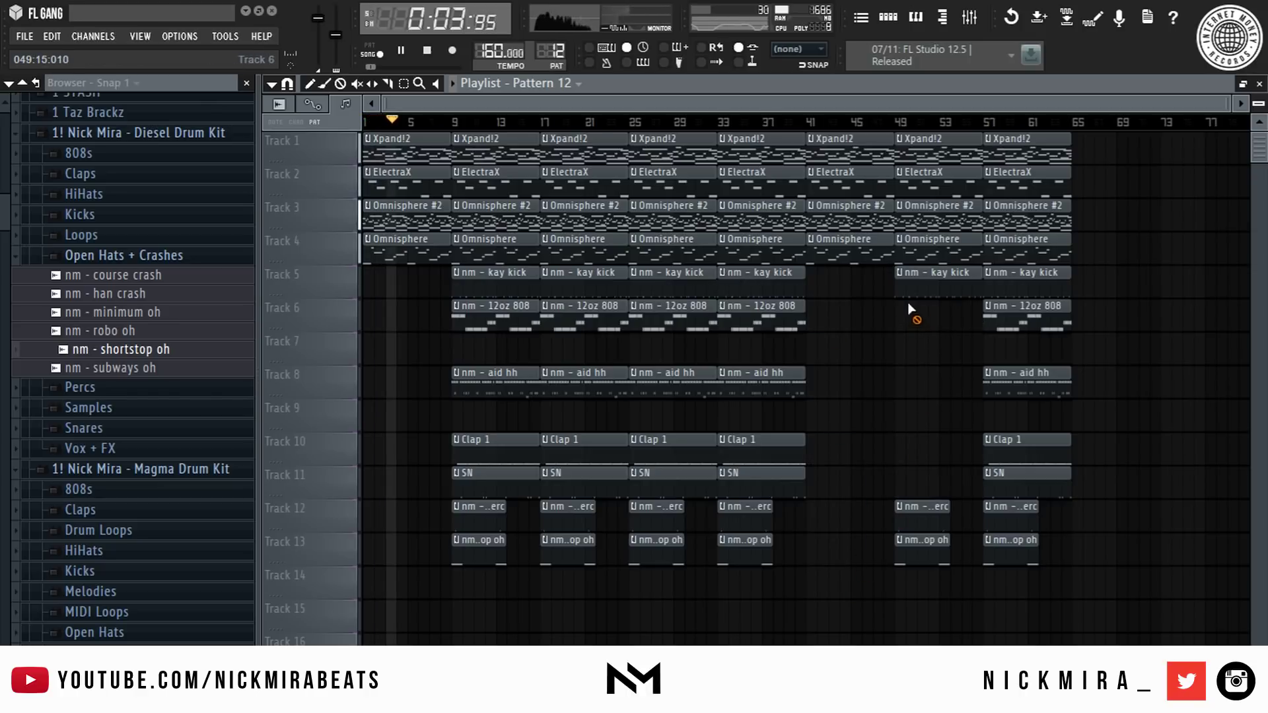
pyautogui.rightClick(941, 509)
pyautogui.rightClick(946, 540)
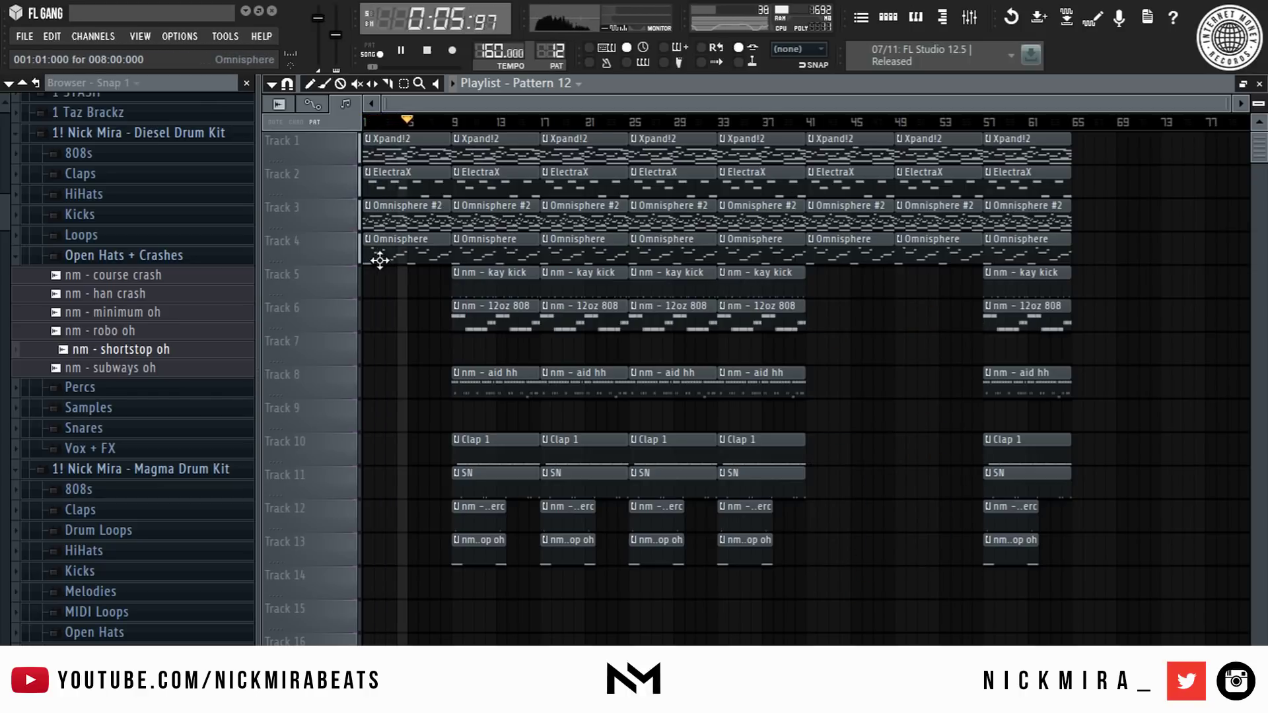
# - Delete every melody and drum clip in the last section, from bar 57 onwards
pyautogui.moveTo(1032, 135); pyautogui.dragTo(1010, 640)
pyautogui.press('Delete')
pyautogui.scroll(1, 825, 443)
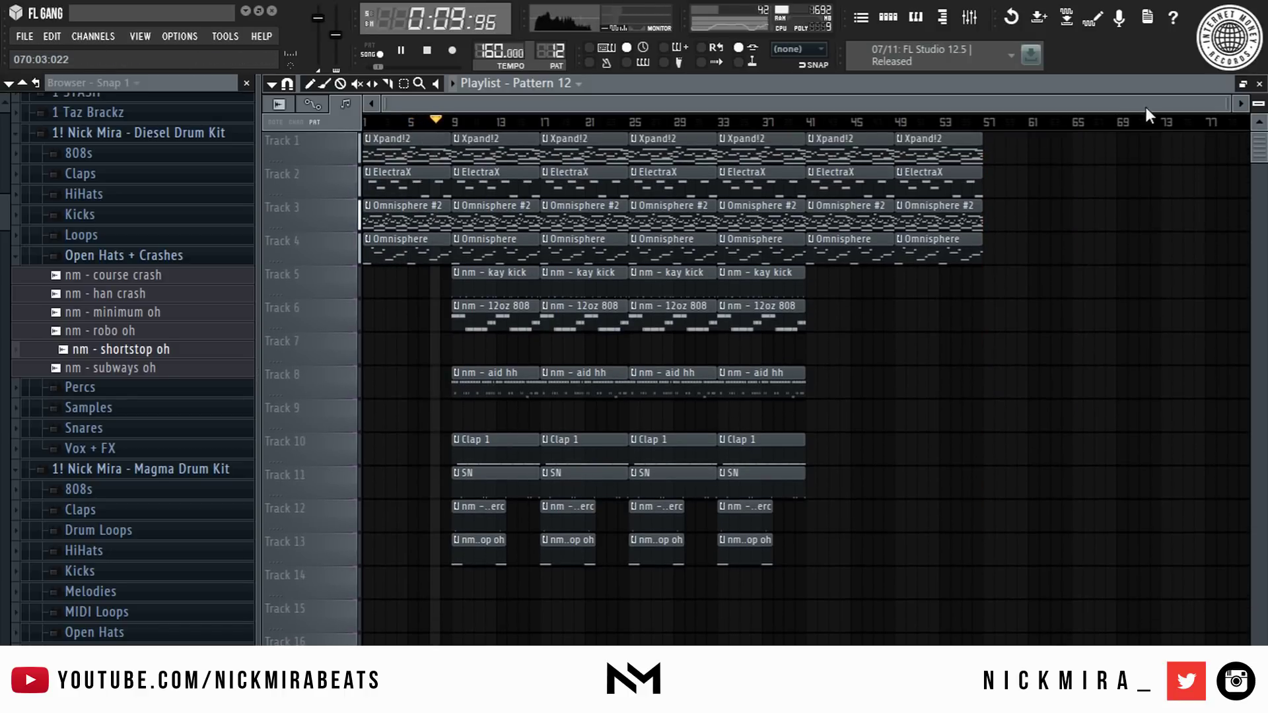
# - Close the empty track gaps by moving the hi-hat, clap, snare, perc and open hat clips up to tracks 7 to 11
pyautogui.moveTo(876, 401); pyautogui.dragTo(917, 644)
pyautogui.hotkey('shift', 'Up')
pyautogui.hotkey('shift', 'Up')
pyautogui.hotkey('shift', 'Up')
# - Extend all trifecta perc and shortstop oh clips to the full 8-bar length and clear the selection
pyautogui.moveTo(446, 428); pyautogui.dragTo(896, 599)
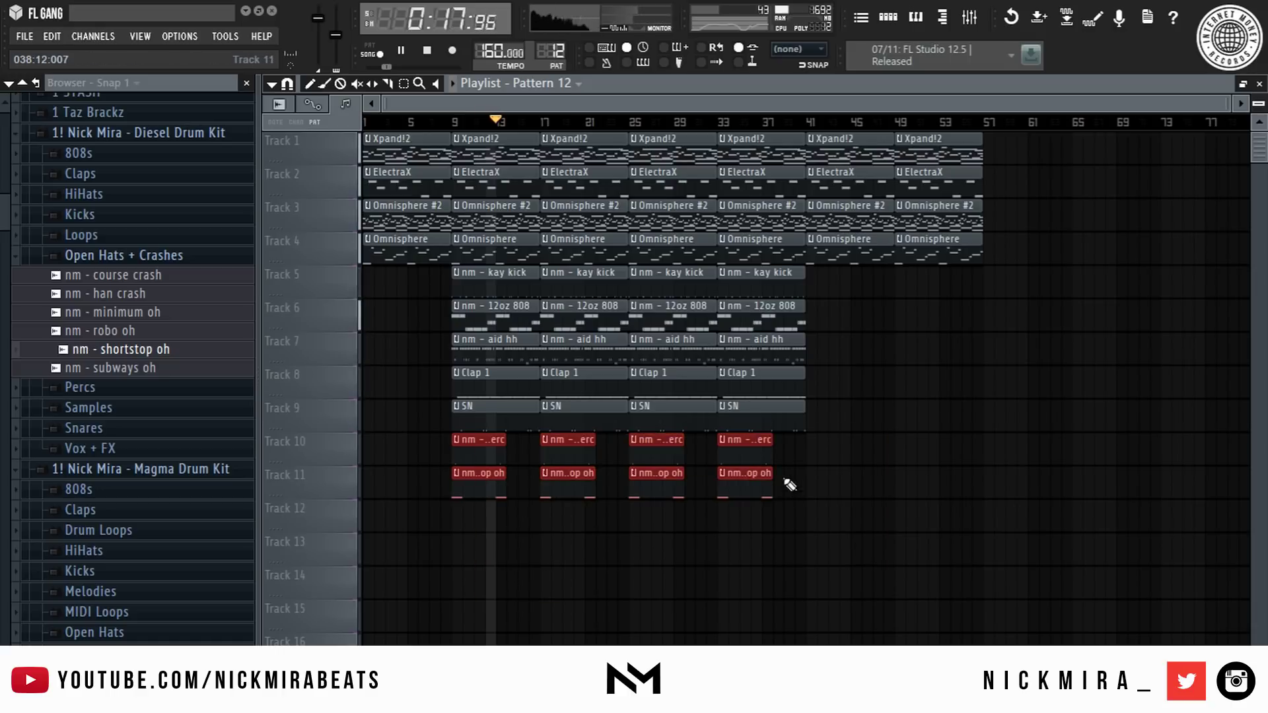
pyautogui.moveTo(768, 461); pyautogui.dragTo(801, 469)
pyautogui.hotkey('ctrl', 'd')
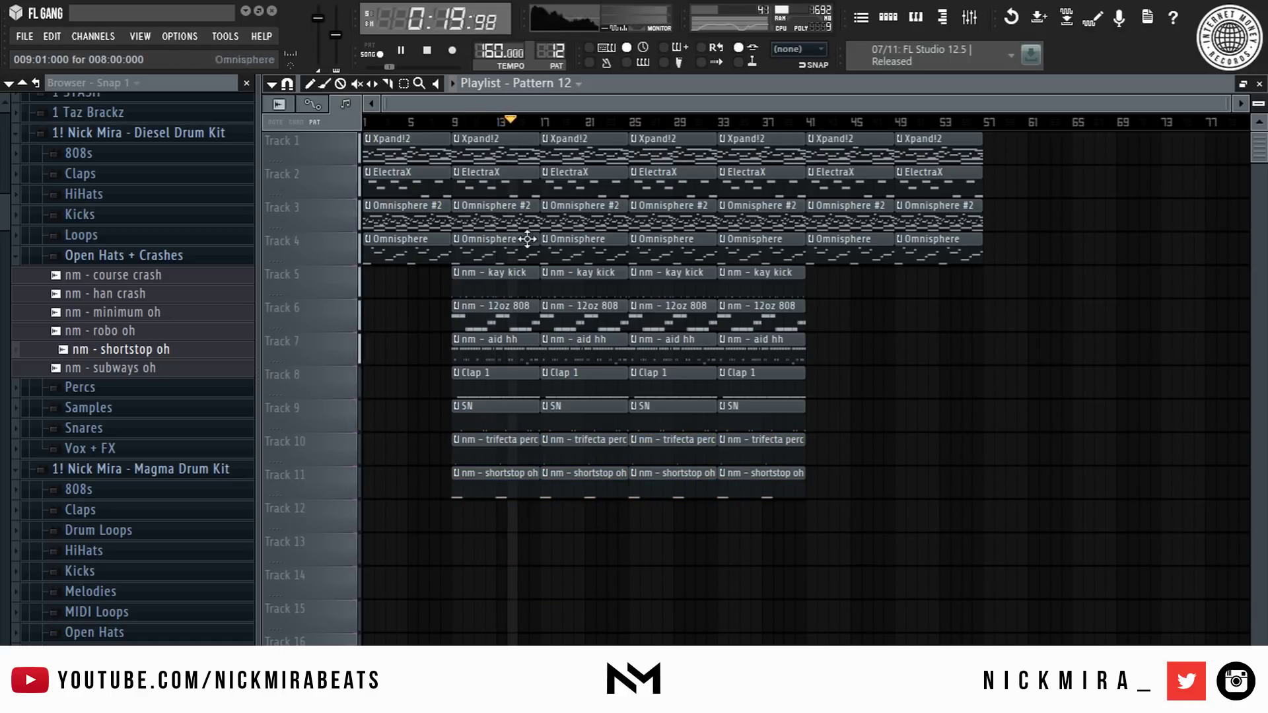
# - Delete the Omnisphere #2, Omnisphere and ElectraX clips from bars 1 to 8 while checking the intro by playback
pyautogui.press('space')
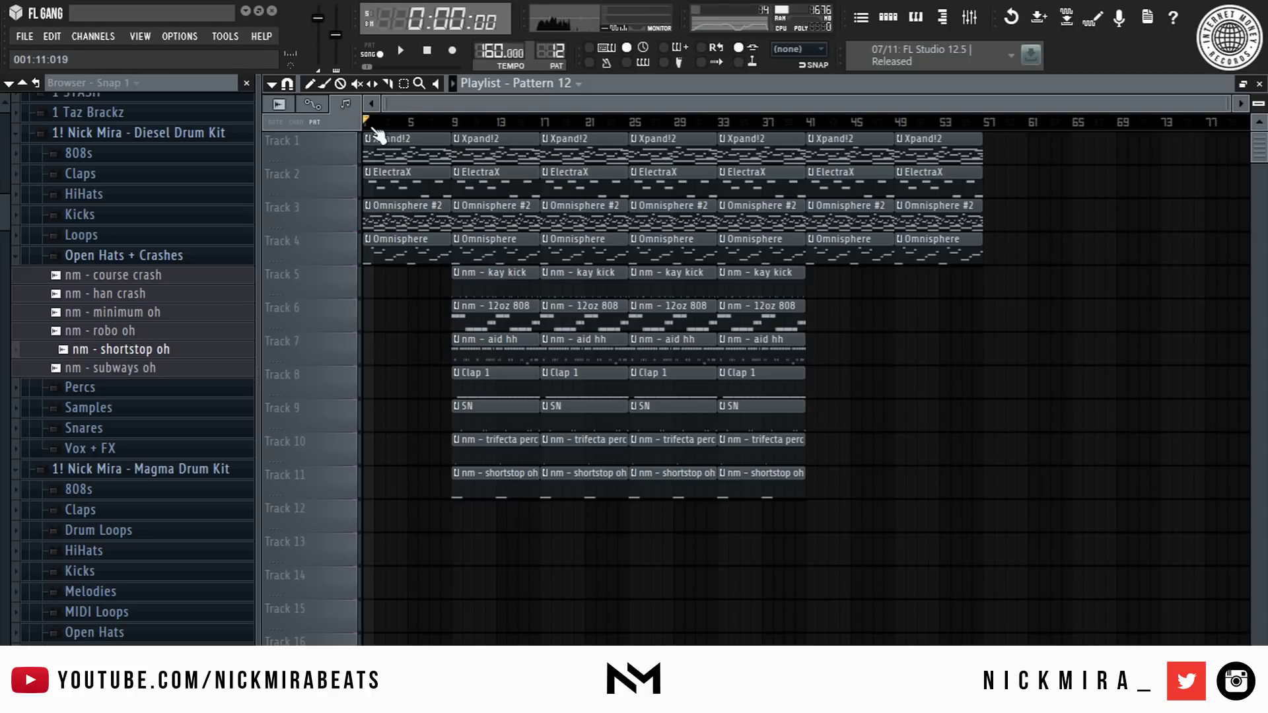
pyautogui.scroll(5, 372, 128)
pyautogui.scroll(-5, 372, 128)
pyautogui.press('space')
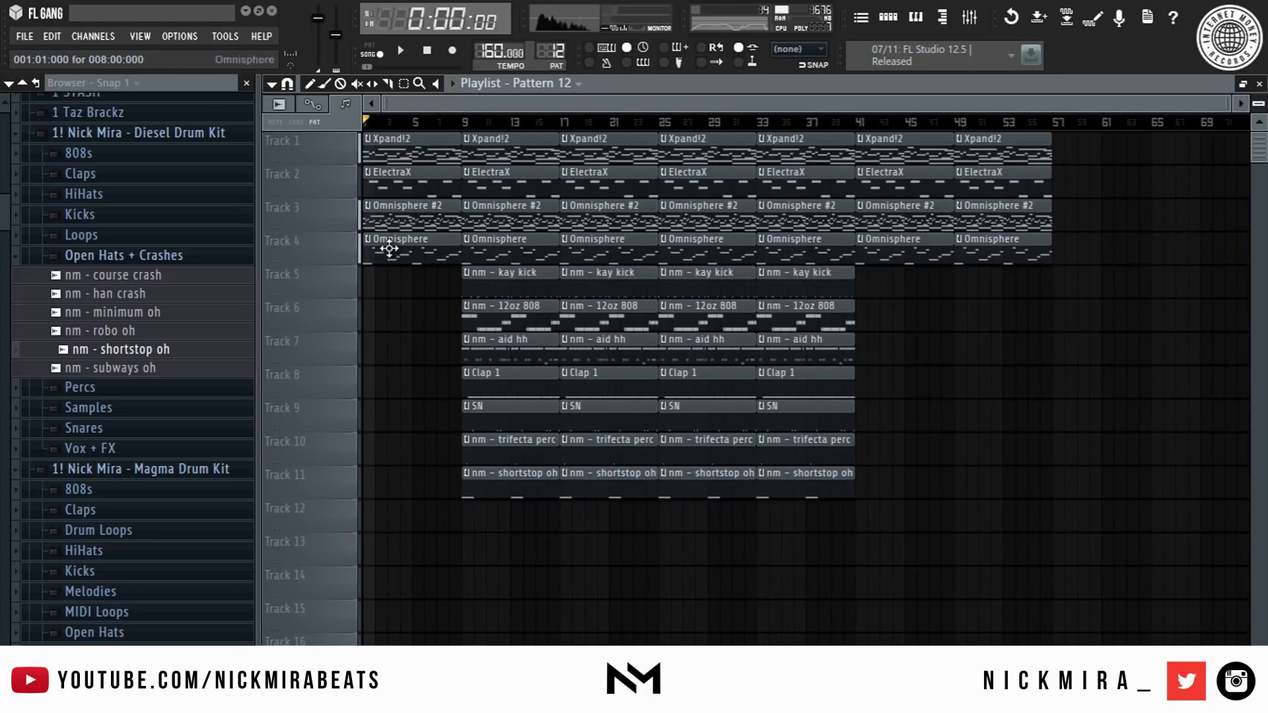
pyautogui.rightClick(411, 212)
pyautogui.press('space')
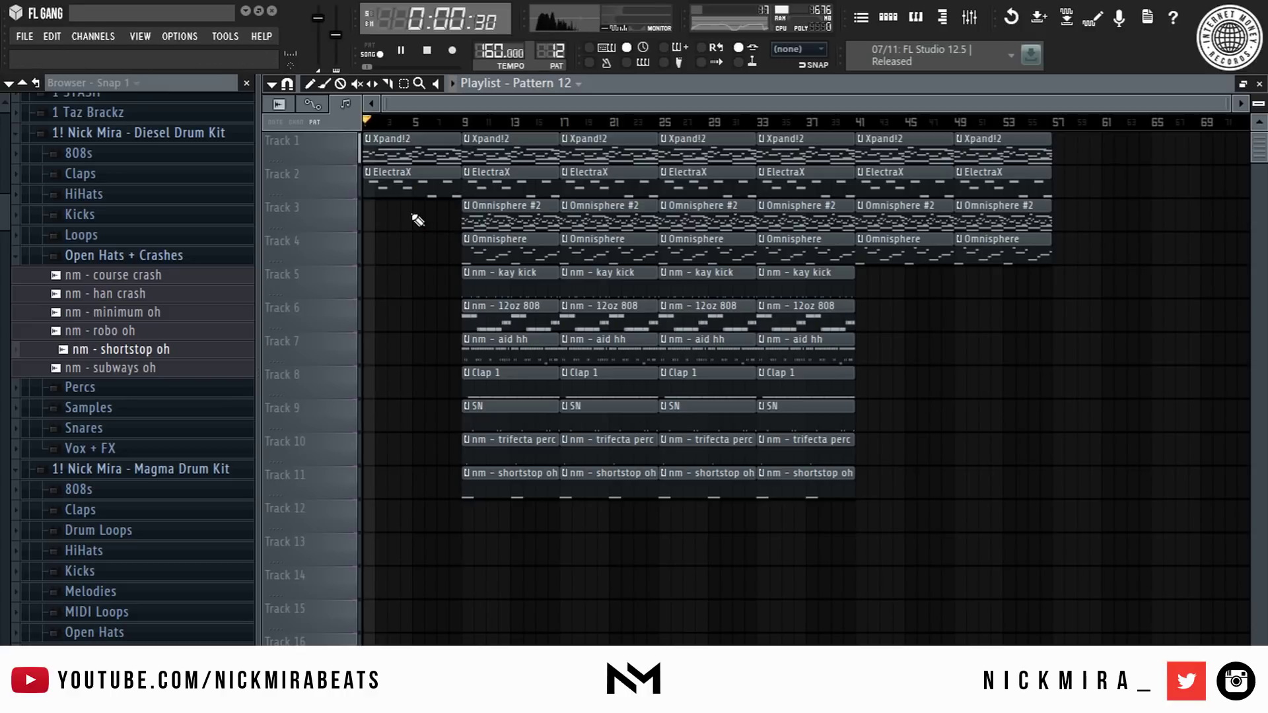
pyautogui.rightClick(414, 195)
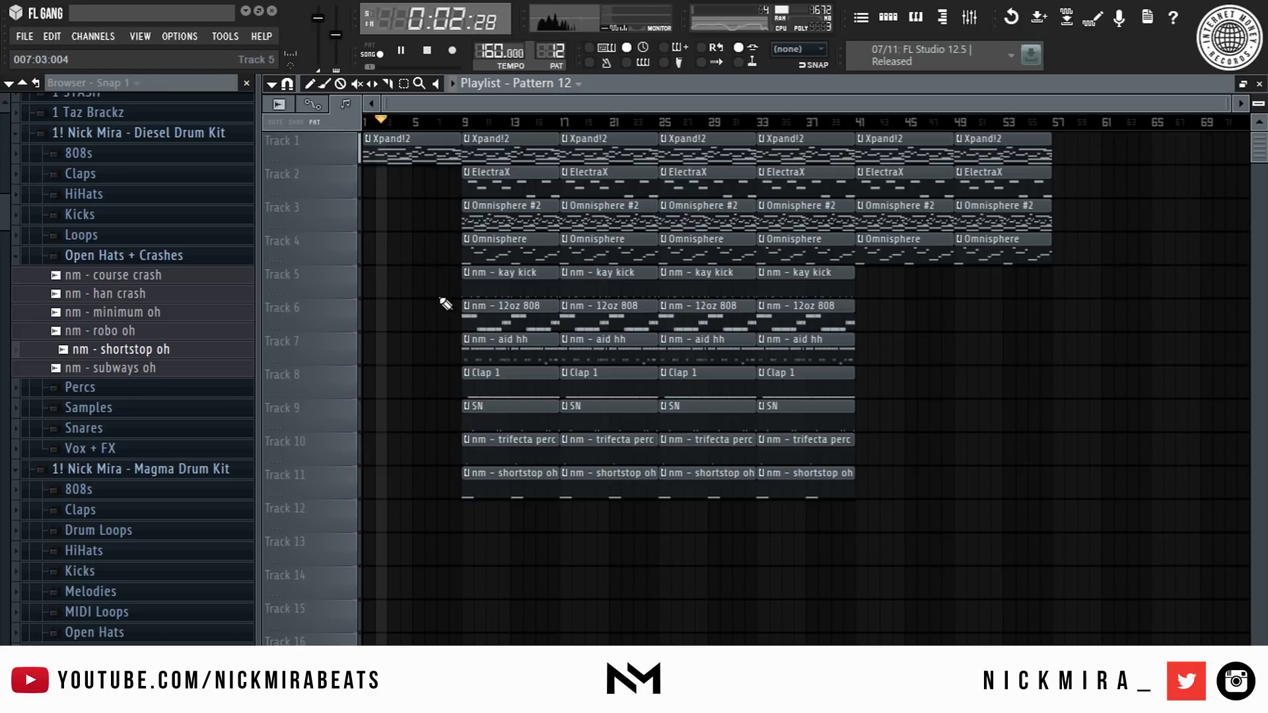
# - Audition Omnisphere #2 in the intro, and replace it with an Omnisphere clip at bar 1 on track 4
pyautogui.click(529, 218)
pyautogui.click(389, 218)
pyautogui.press('space')
pyautogui.press('space')
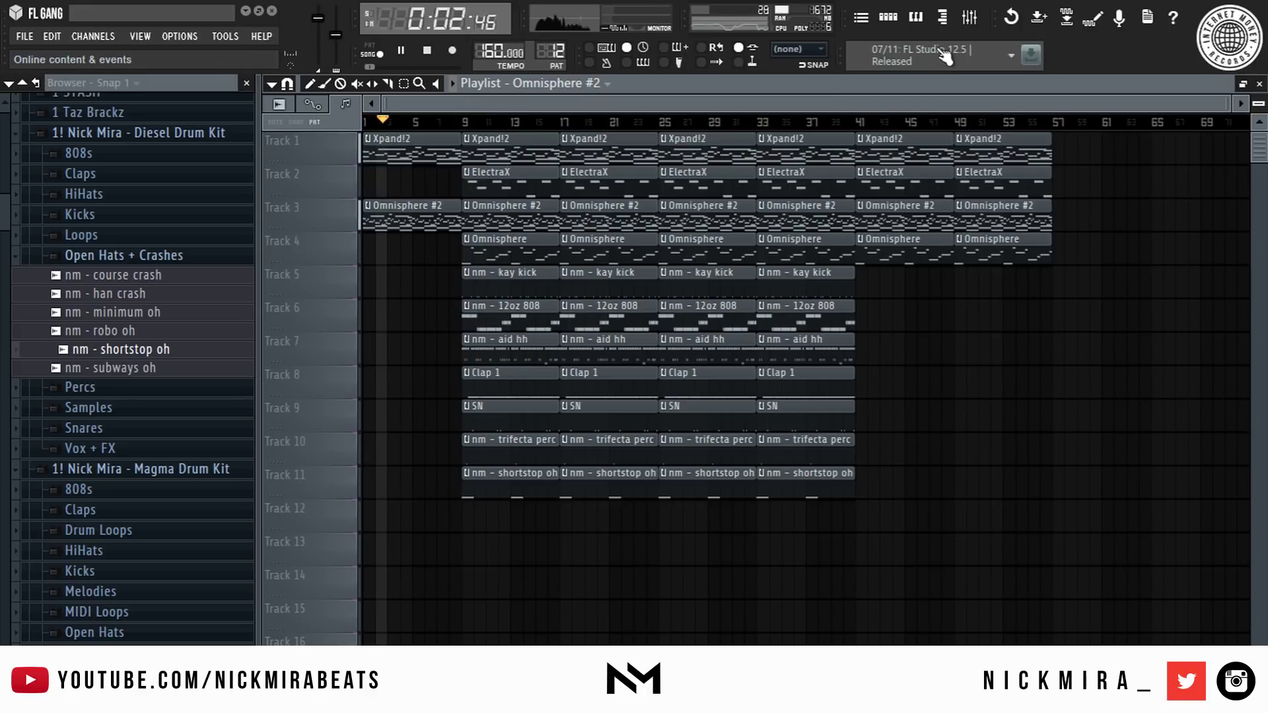
pyautogui.click(508, 242)
pyautogui.rightClick(399, 217)
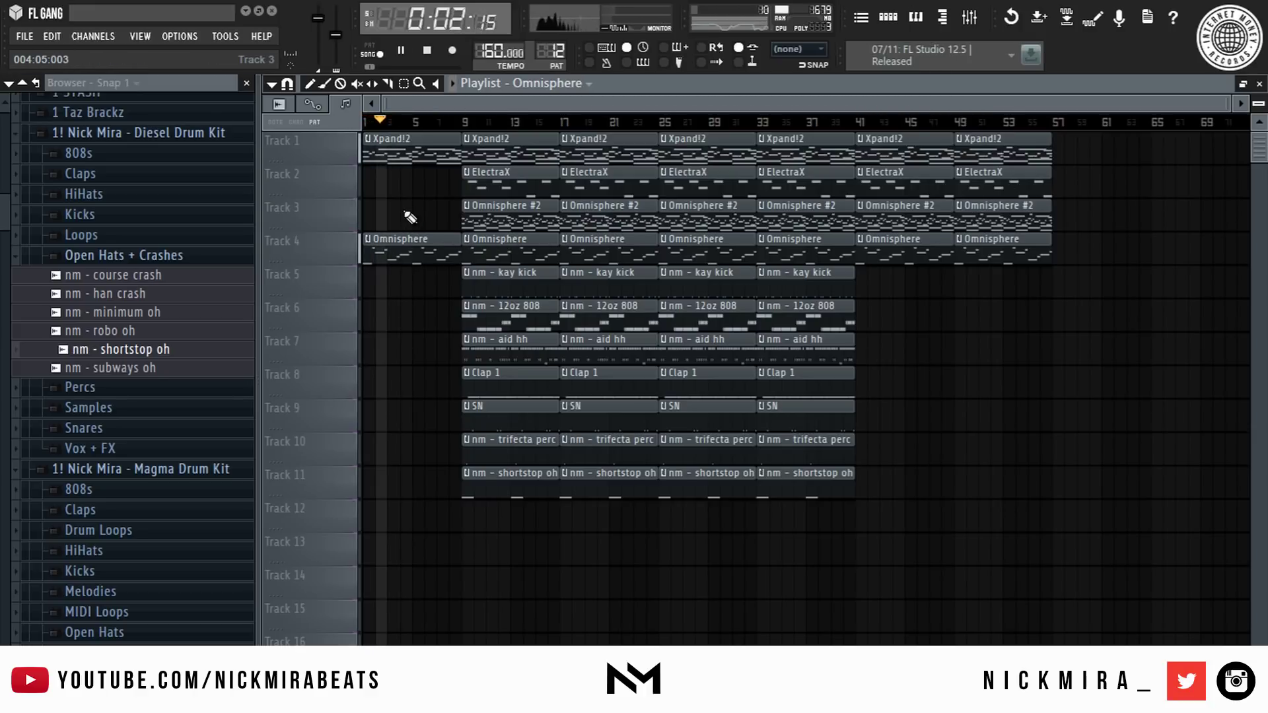
# - Delete the Omnisphere #2 clips at bars 9, 25, 33 and 41 and the ElectraX clip at bar 41 while playing through the arrangement
pyautogui.rightClick(519, 222)
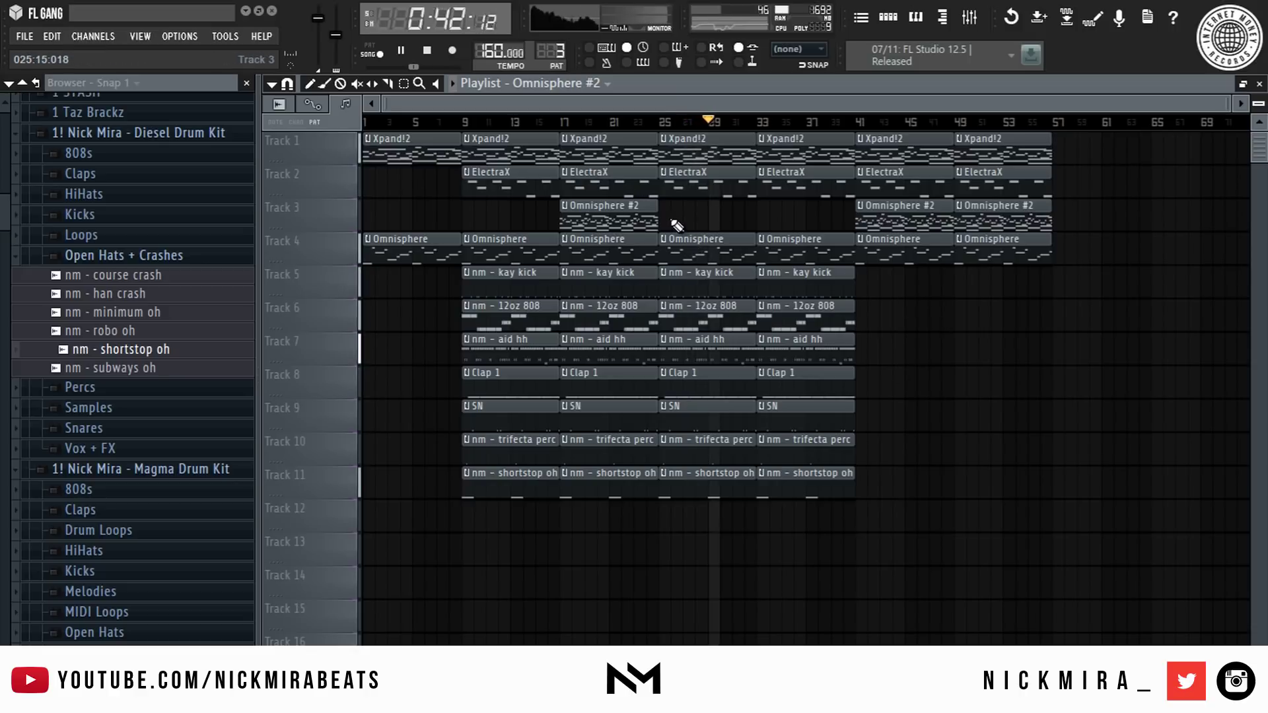
pyautogui.click(759, 122)
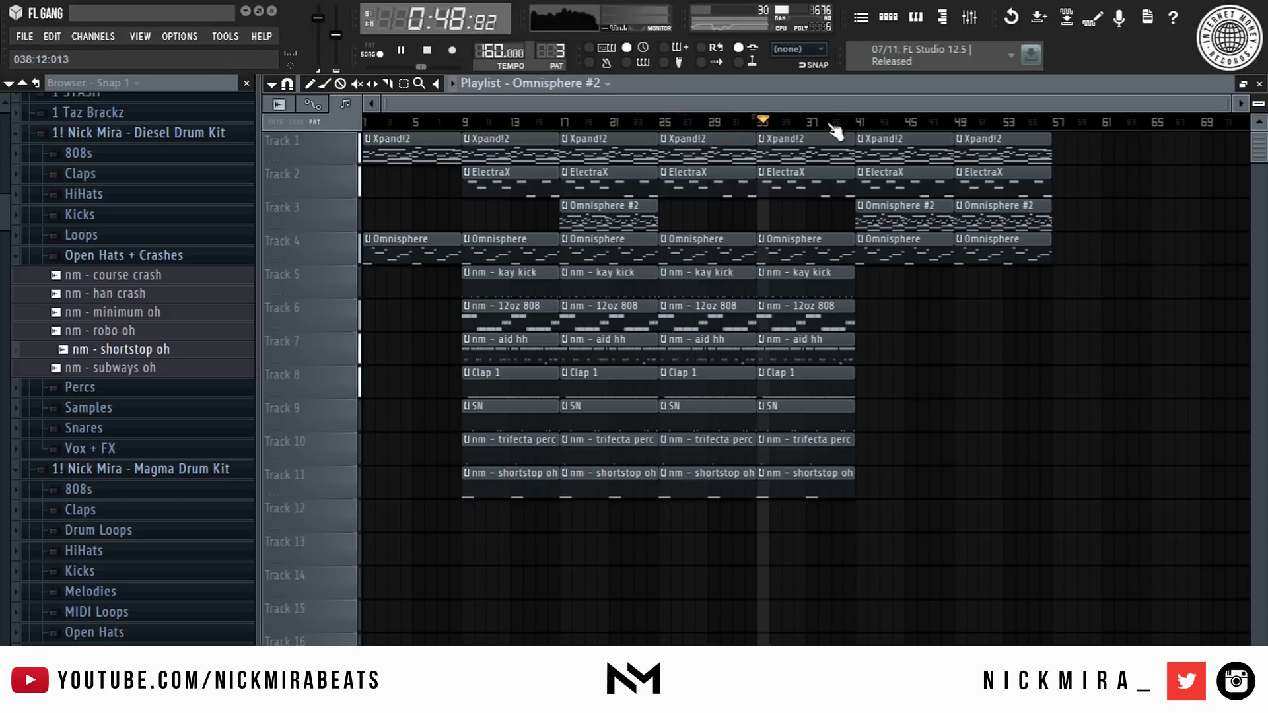
pyautogui.click(870, 122)
pyautogui.click(873, 123)
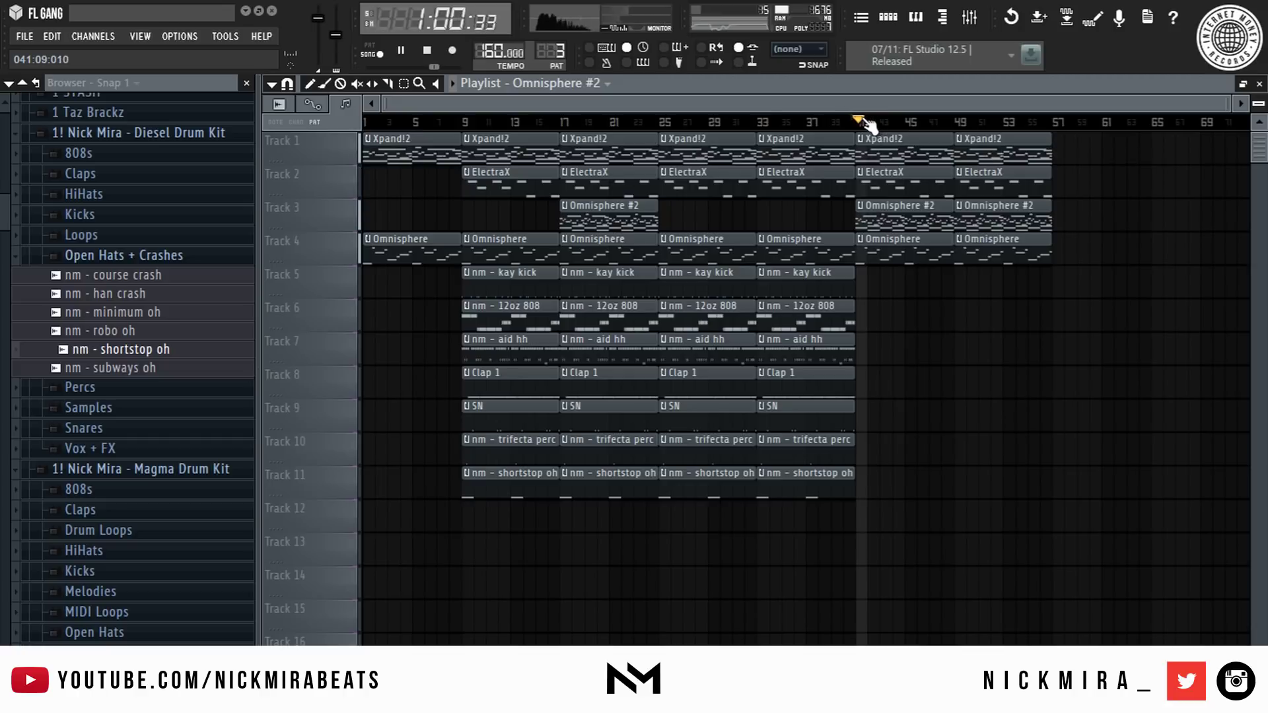
pyautogui.rightClick(895, 221)
pyautogui.rightClick(892, 198)
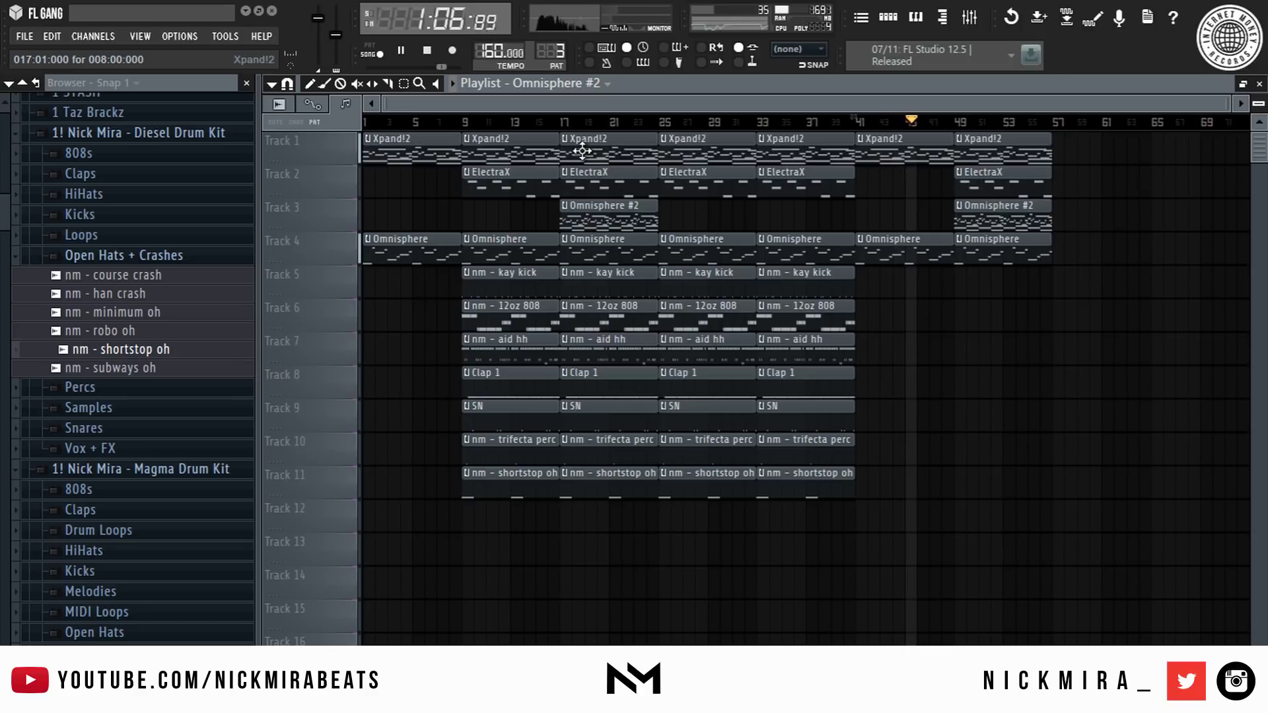
# - Duplicate the Omnisphere #2 clip at bar 17 twice to fill bars 25 to 40, keeping the clip at bar 49
pyautogui.keyDown('ctrl'); pyautogui.click(622, 211); pyautogui.keyUp('ctrl')
pyautogui.hotkey('ctrl', 'b')
pyautogui.hotkey('ctrl', 'b')
pyautogui.keyDown('ctrl'); pyautogui.click(923, 354); pyautogui.keyUp('ctrl')
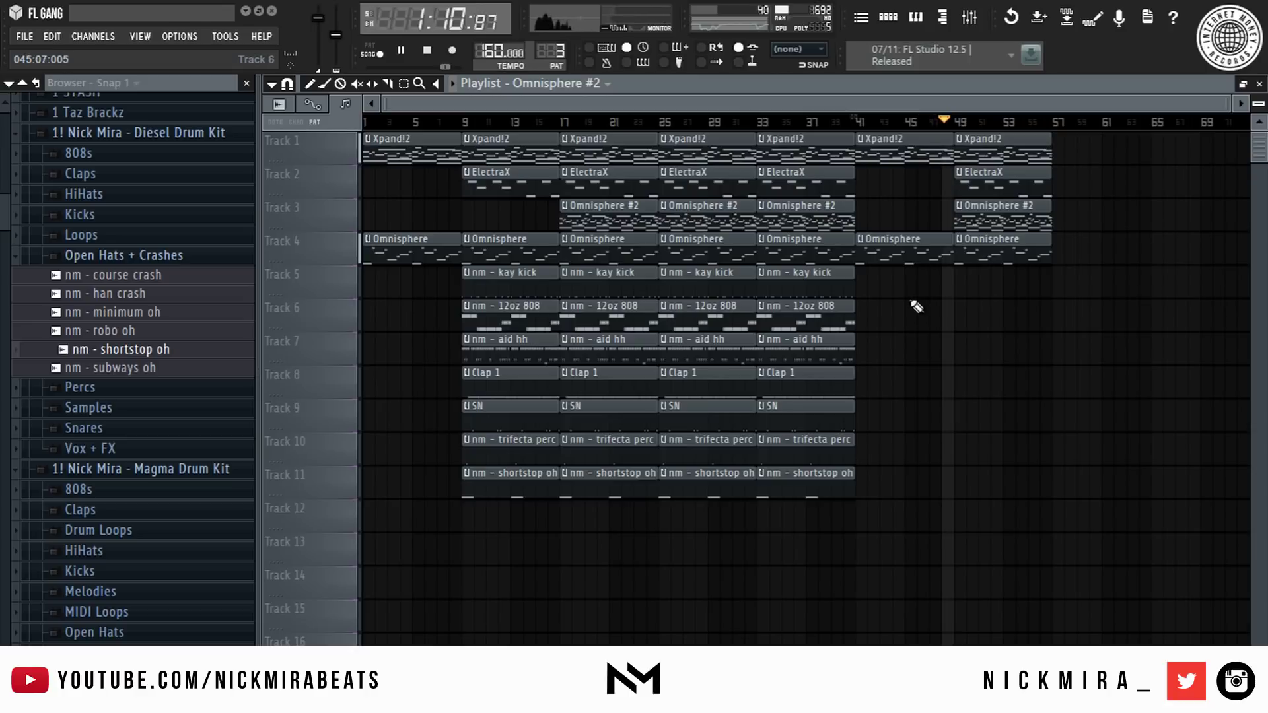
pyautogui.rightClick(976, 225)
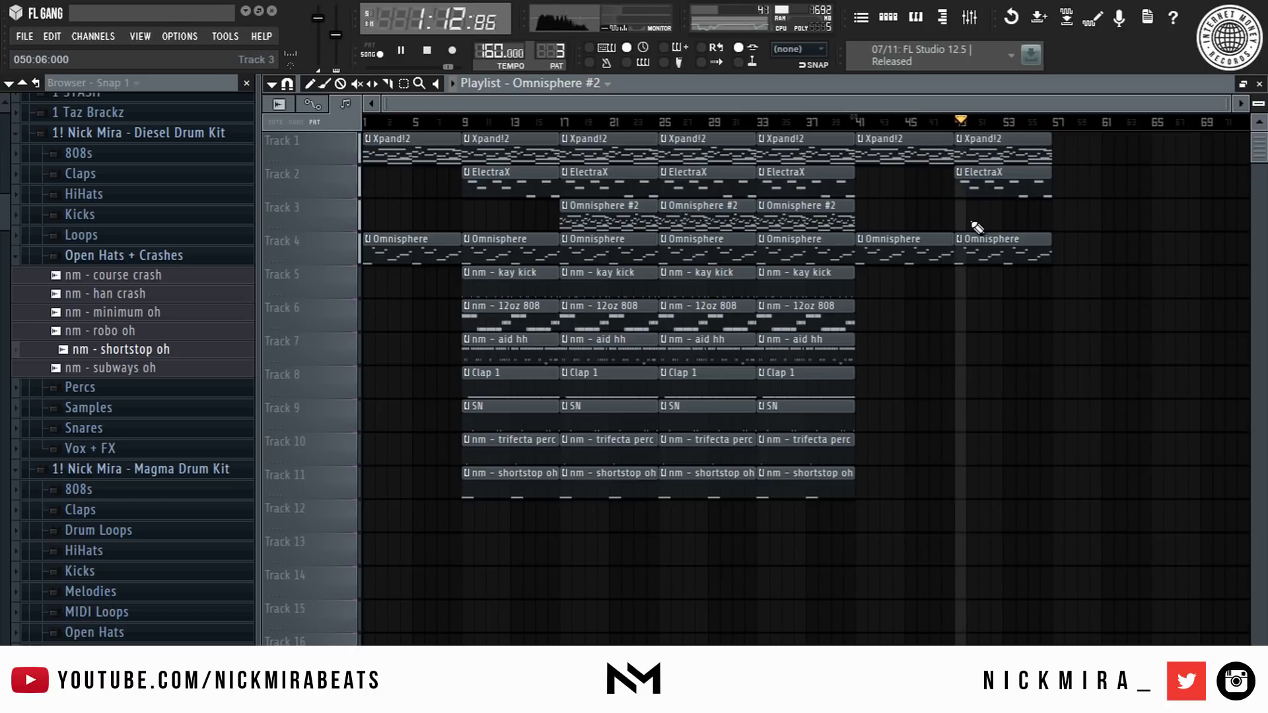
pyautogui.hotkey('ctrl', 'z')
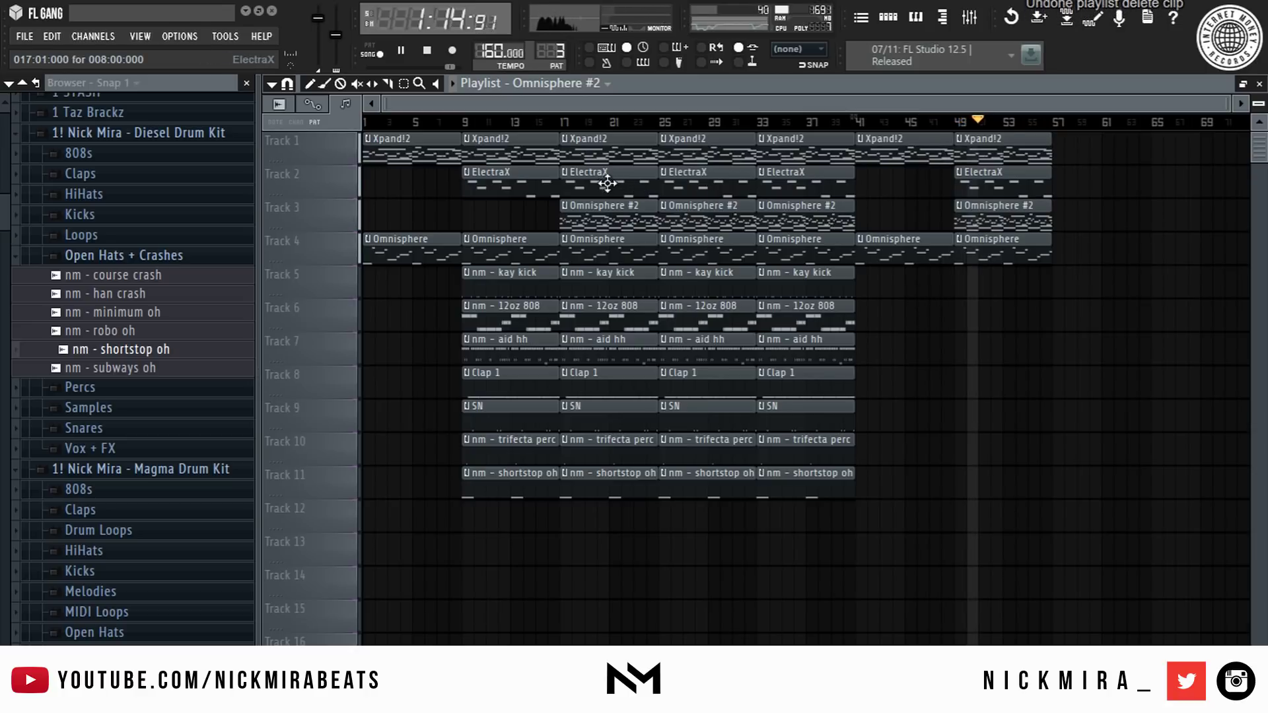
# - Duplicate all clips from bar 9 to bar 56 twice, extending the arrangement to bar 153, and clear the selection
pyautogui.moveTo(490, 135); pyautogui.dragTo(1257, 535)
pyautogui.hotkey('ctrl', 'b')
pyautogui.hotkey('ctrl', 'b')
pyautogui.scroll(-3, 712, 127)
pyautogui.scroll(-2, 712, 126)
pyautogui.hotkey('ctrl', 'd')
# - Create an automation clip for the master volume
pyautogui.rightClick(317, 19)
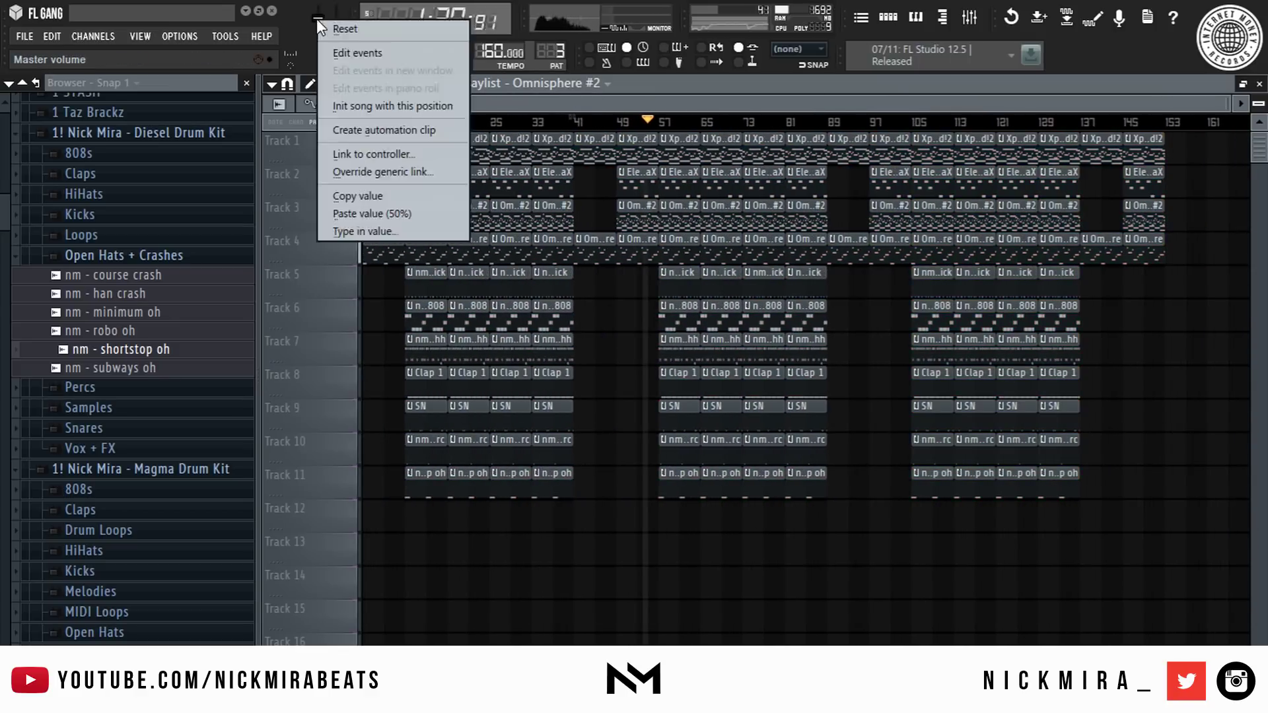
pyautogui.click(384, 130)
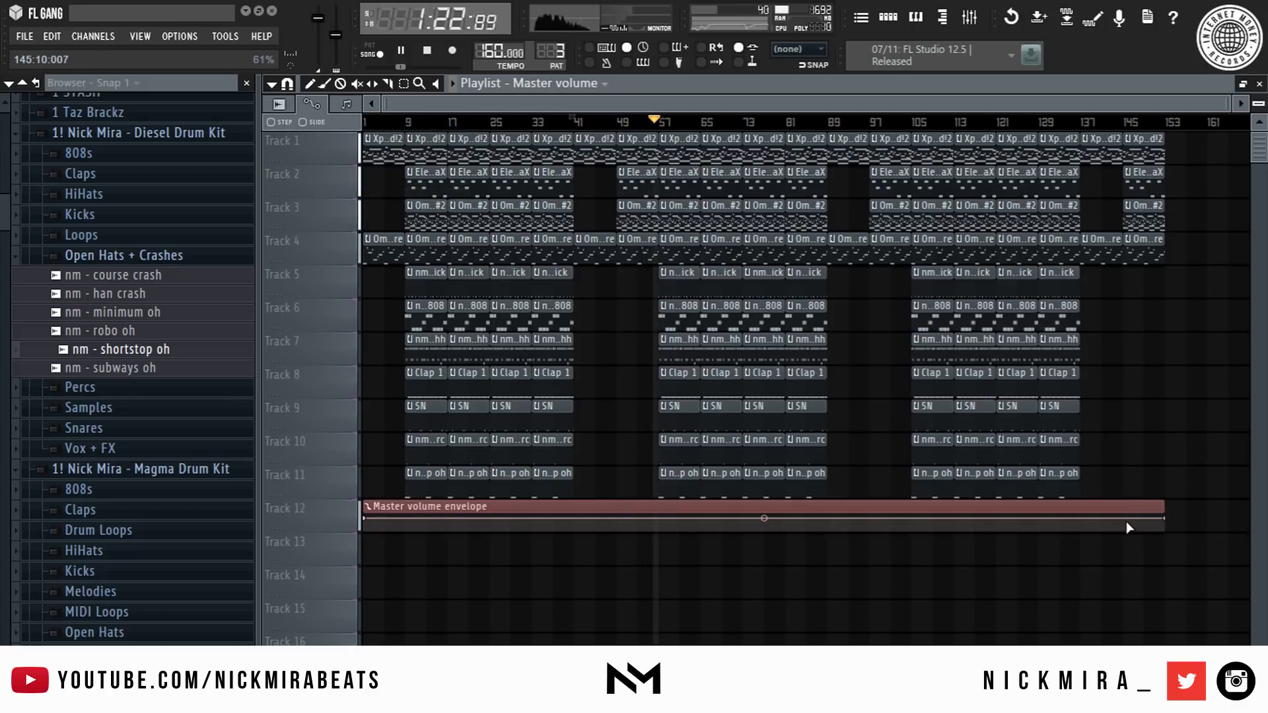